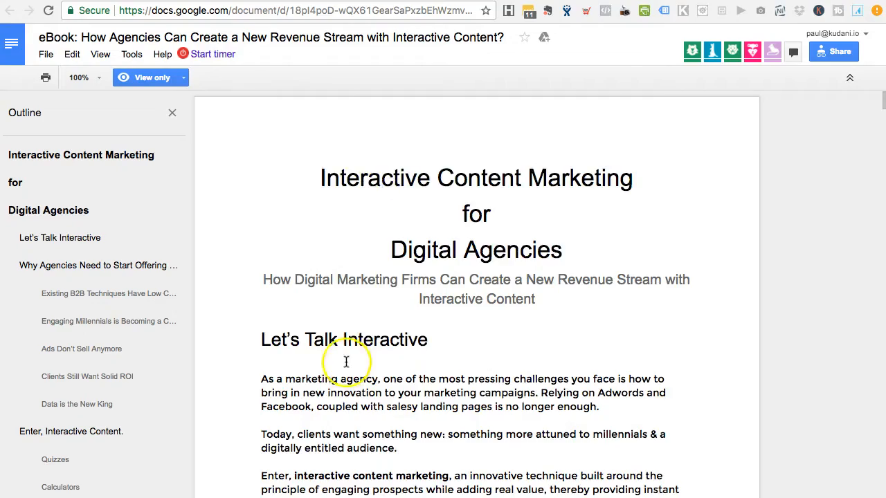
Step: Review the ebook document in Google Docs and select its title and first subtitle line
{"action": "scroll", "coordinate": [344, 346], "scroll_direction": "down", "scroll_amount": 5}
{"action": "scroll", "coordinate": [344, 325], "scroll_direction": "up", "scroll_amount": 2}
{"action": "scroll", "coordinate": [344, 326], "scroll_direction": "down", "scroll_amount": 15}
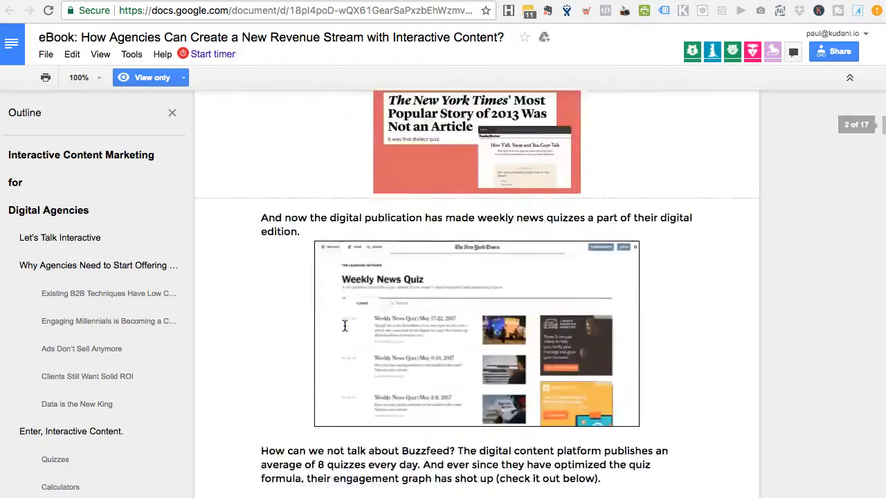
{"action": "scroll", "coordinate": [345, 325], "scroll_direction": "down", "scroll_amount": 3}
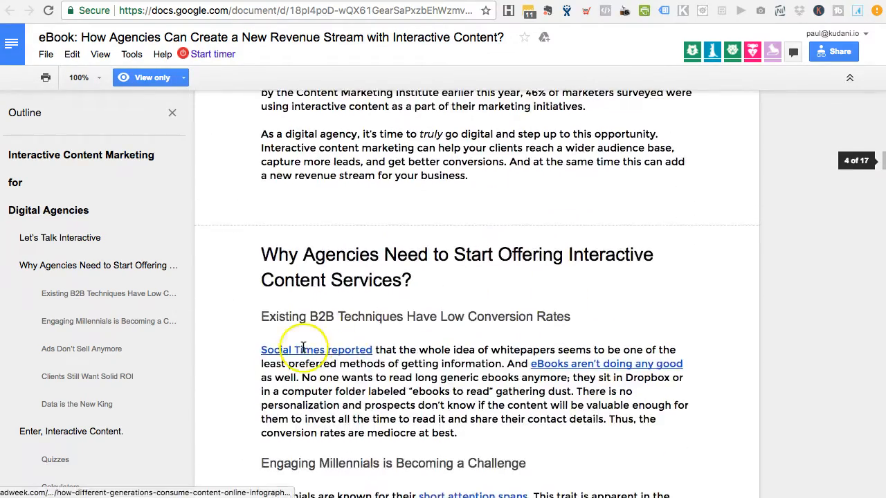
{"action": "scroll", "coordinate": [336, 406], "scroll_direction": "down", "scroll_amount": 10}
{"action": "scroll", "coordinate": [303, 348], "scroll_direction": "up", "scroll_amount": 20}
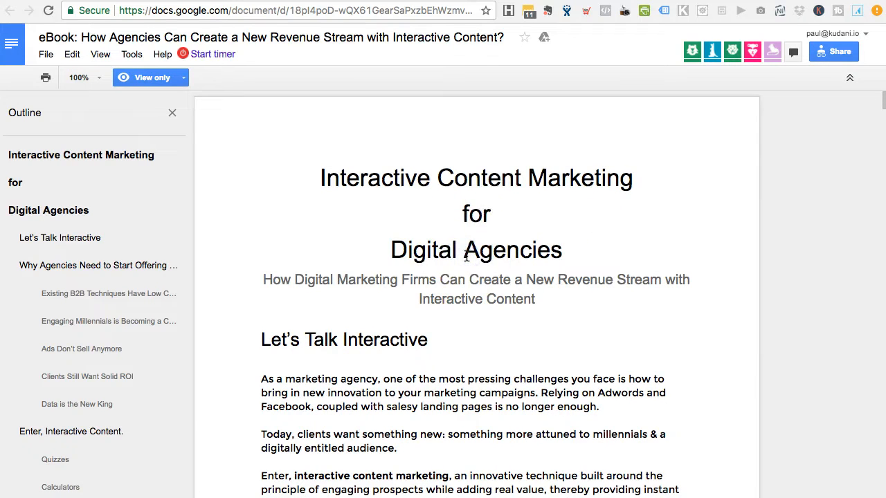
{"action": "left_click", "coordinate": [549, 295]}
{"action": "left_click", "coordinate": [506, 333]}
{"action": "scroll", "coordinate": [506, 332], "scroll_direction": "down", "scroll_amount": 1}
{"action": "left_click", "coordinate": [535, 260]}
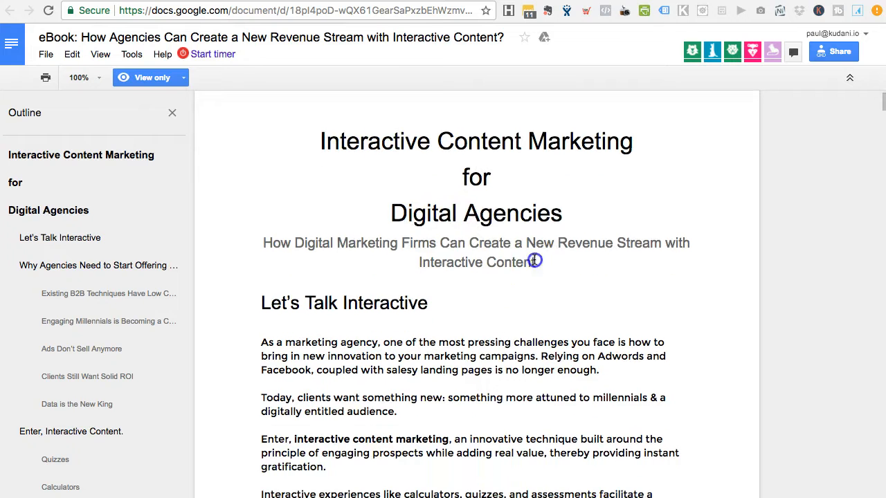
{"action": "scroll", "coordinate": [504, 213], "scroll_direction": "down", "scroll_amount": 5}
{"action": "scroll", "coordinate": [511, 432], "scroll_direction": "up", "scroll_amount": 6}
{"action": "left_click", "coordinate": [329, 184]}
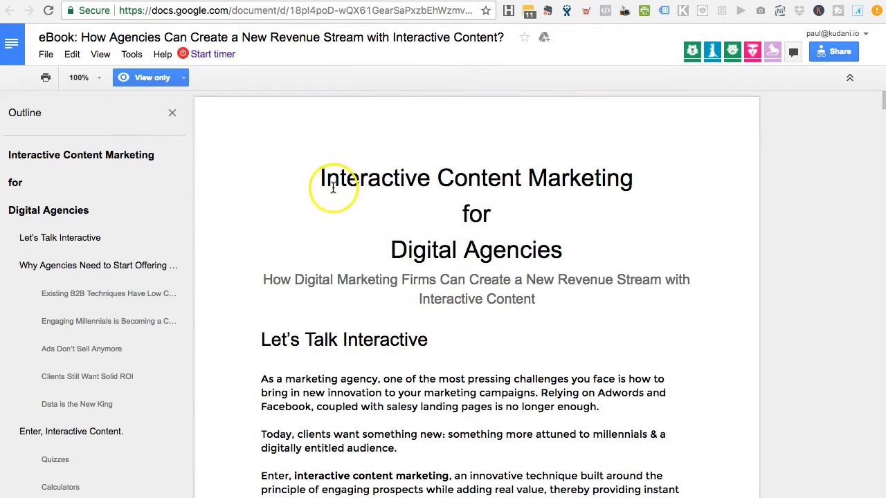
{"action": "left_click_drag", "start_coordinate": [321, 178], "coordinate": [384, 296]}
{"action": "left_click", "coordinate": [423, 334]}
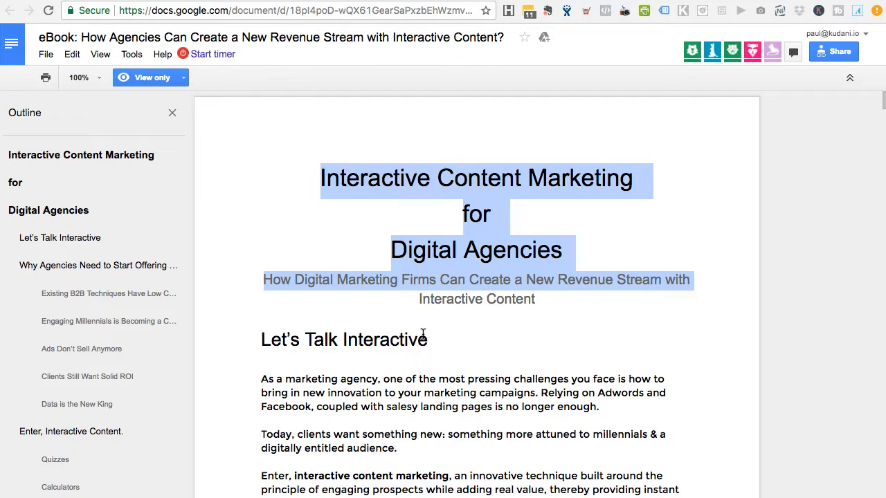
Step: Copy the entire ebook text and switch to the Designrr dashboard
{"action": "key", "text": "ctrl+a"}
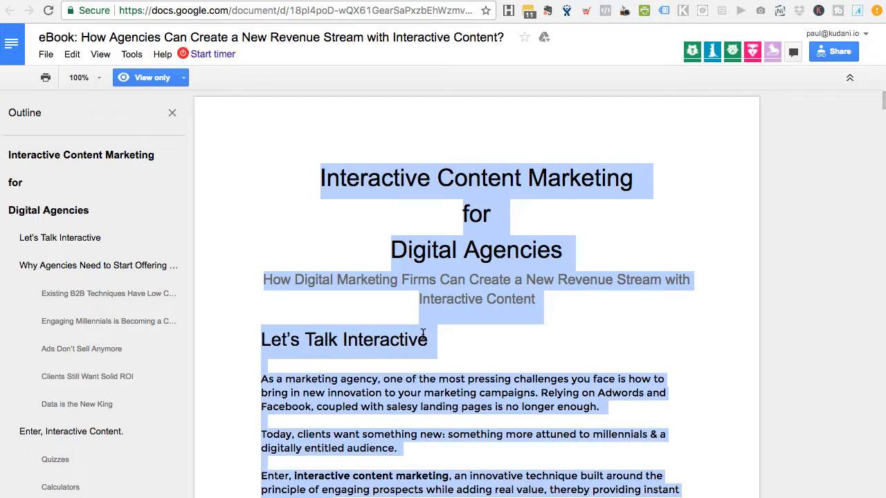
{"action": "left_click", "coordinate": [449, 280]}
{"action": "right_click", "coordinate": [448, 280]}
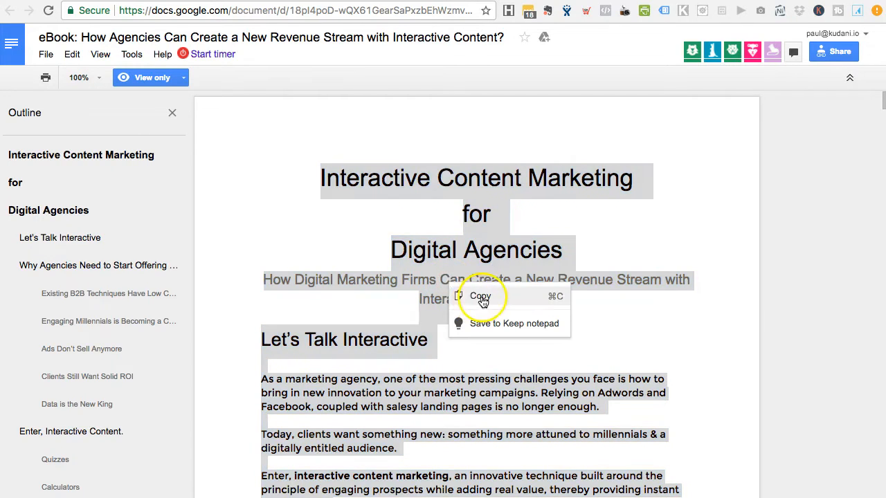
{"action": "left_click", "coordinate": [480, 298]}
{"action": "left_click", "coordinate": [784, 59]}
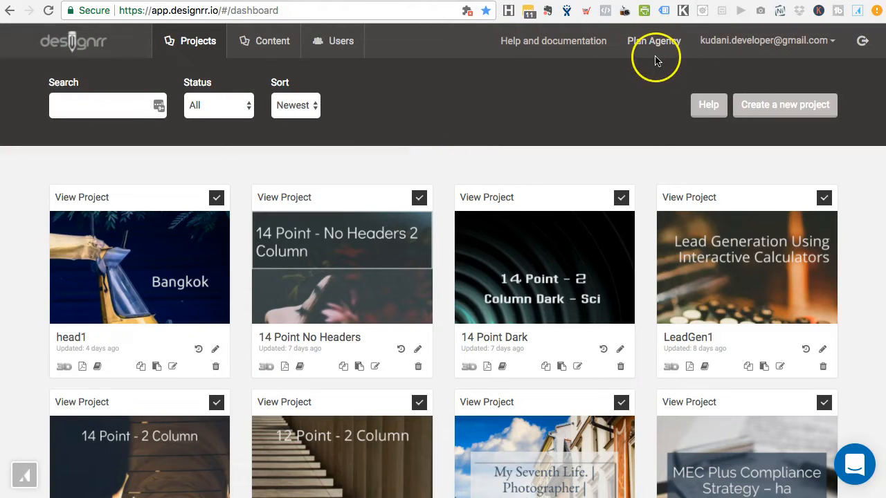
Step: Create a new Designrr project and choose to import its content manually
{"action": "left_click", "coordinate": [523, 98]}
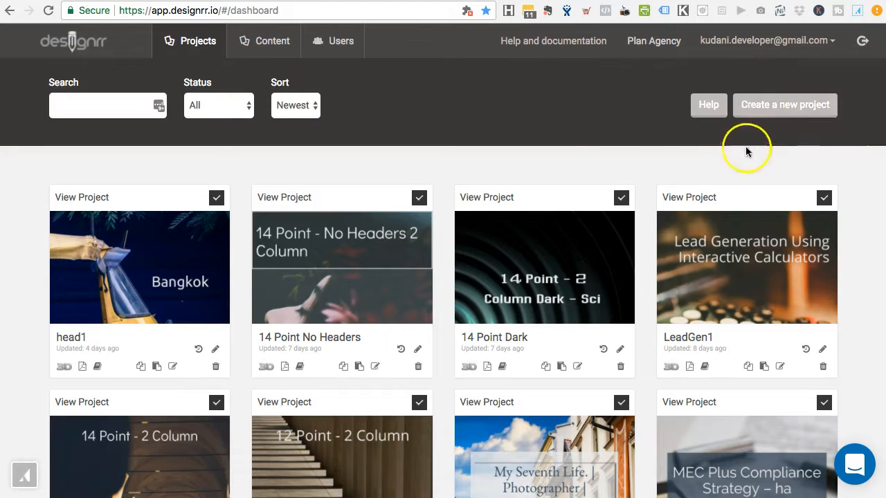
{"action": "left_click", "coordinate": [824, 115]}
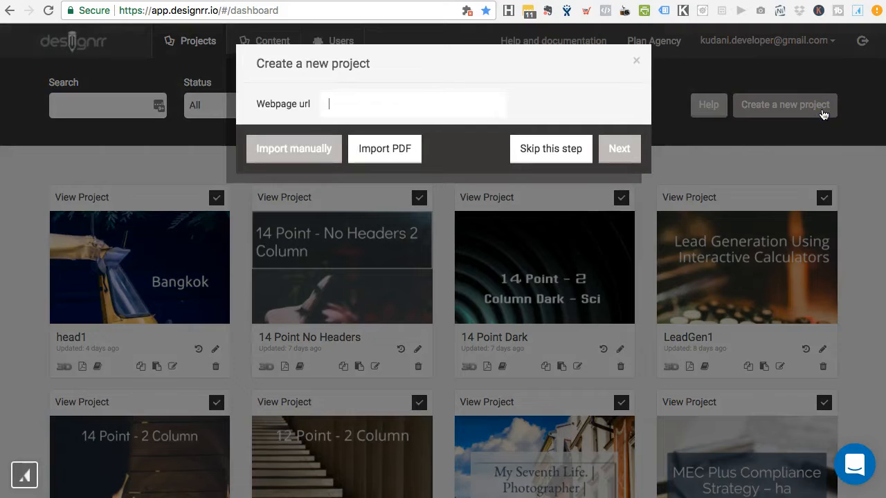
{"action": "left_click", "coordinate": [291, 151]}
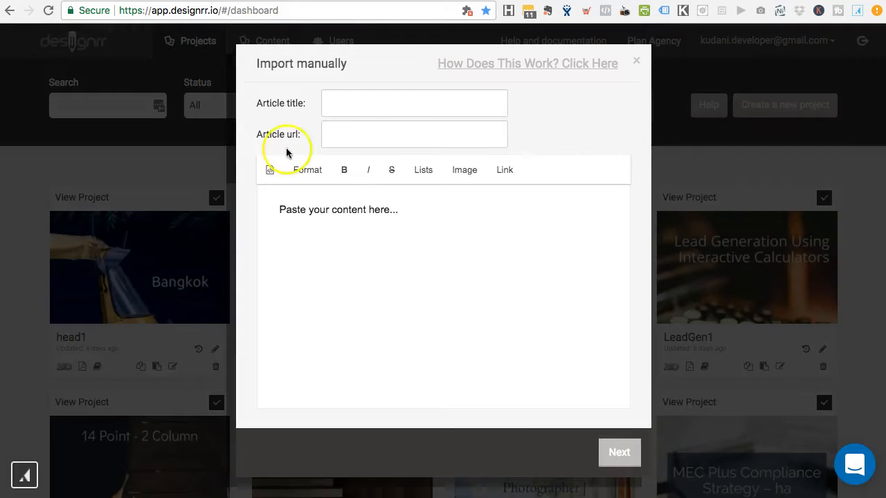
Step: Replace the editor's placeholder line with the pasted ebook text
{"action": "triple_click", "coordinate": [334, 213]}
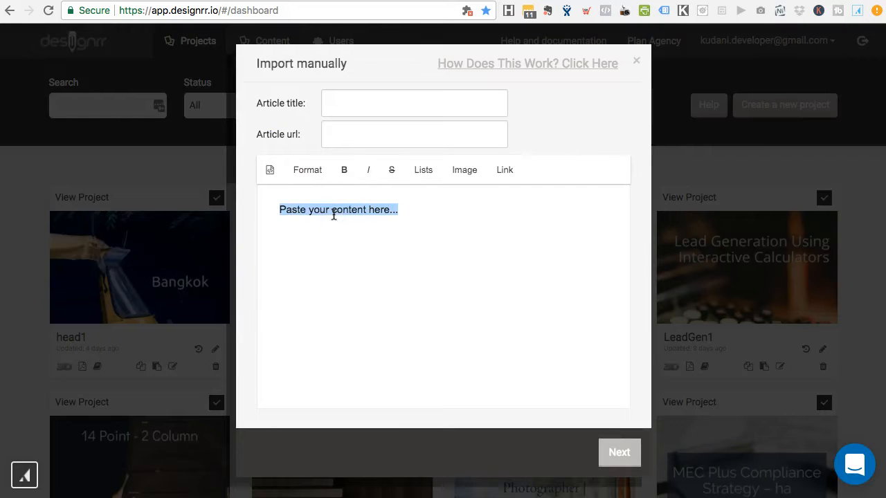
{"action": "key", "text": "super+v"}
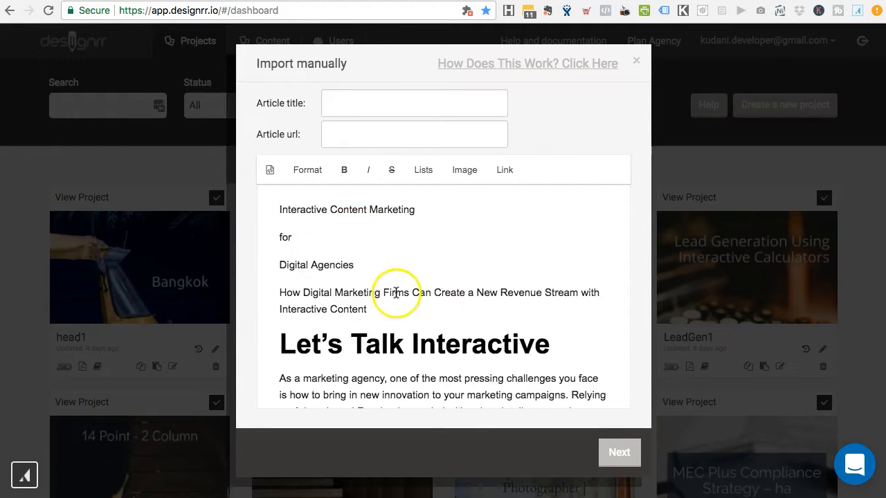
{"action": "scroll", "coordinate": [396, 292], "scroll_direction": "down", "scroll_amount": 5}
{"action": "scroll", "coordinate": [396, 292], "scroll_direction": "down", "scroll_amount": 3}
{"action": "scroll", "coordinate": [397, 290], "scroll_direction": "up", "scroll_amount": 10}
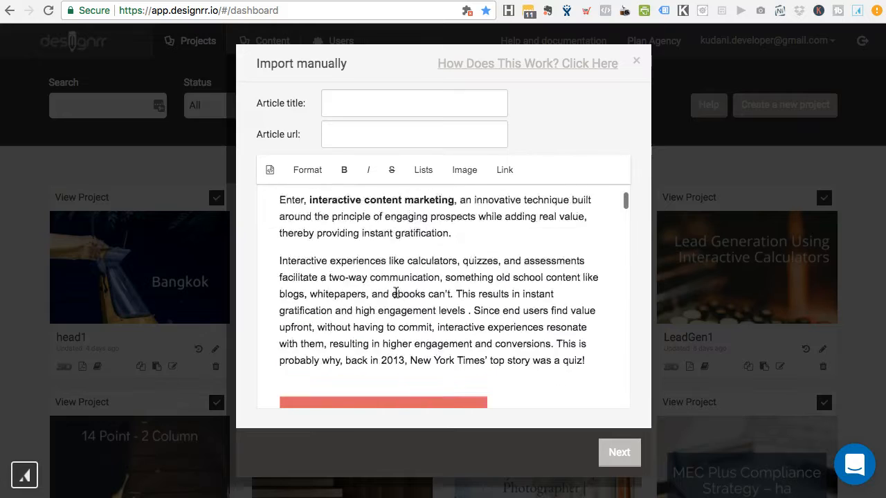
Step: Join the title into one line, 'Interactive Content Marketing for Digital Agencies', and cut it from the text
{"action": "left_click", "coordinate": [284, 253]}
{"action": "key", "text": "BackSpace"}
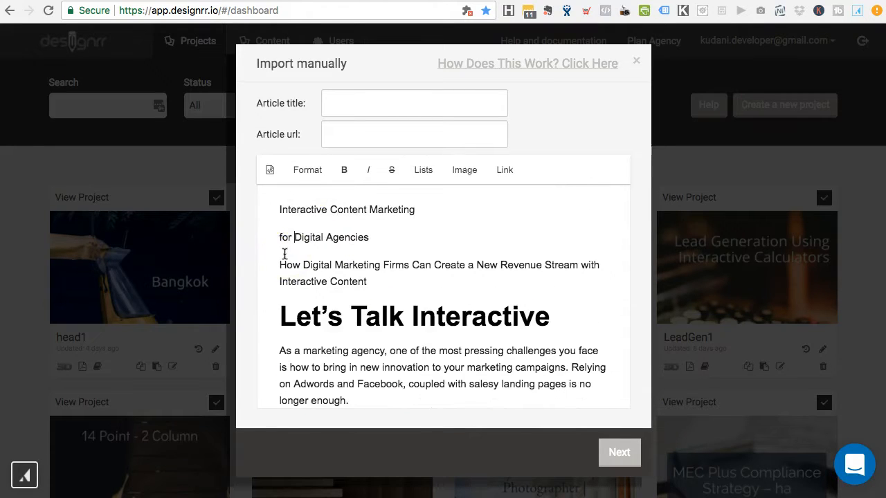
{"action": "key", "text": "BackSpace"}
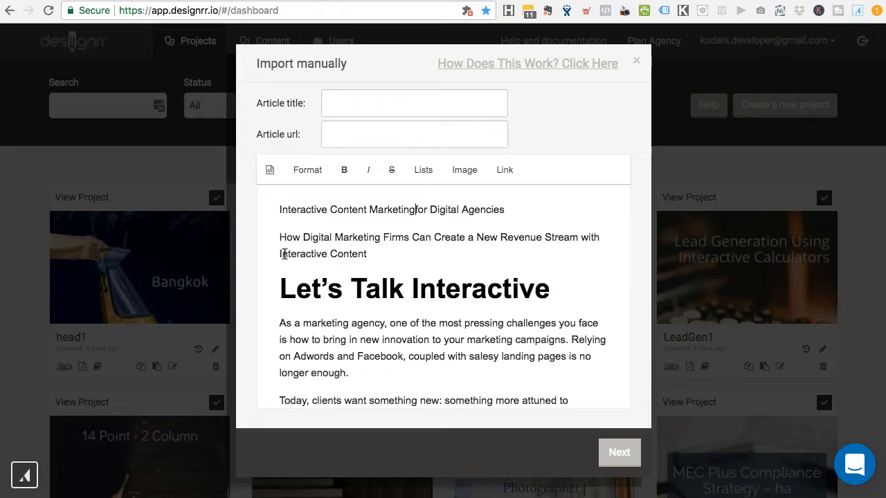
{"action": "left_click", "coordinate": [523, 207]}
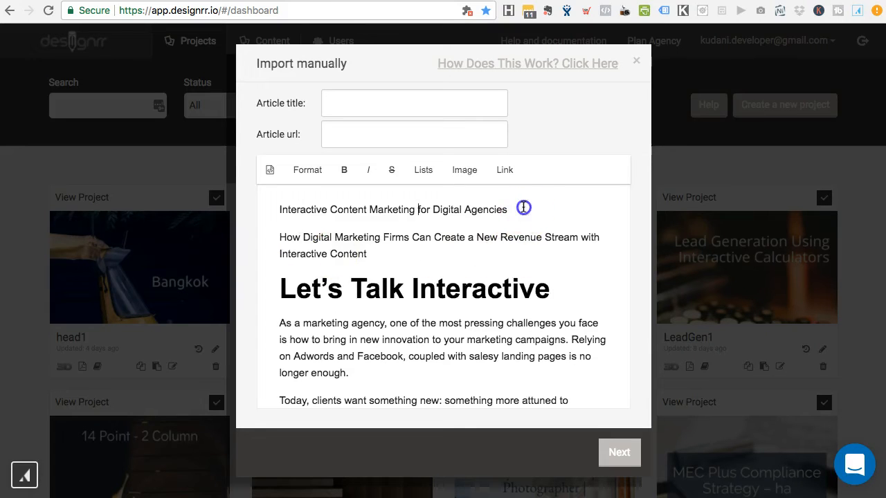
{"action": "key", "text": "shift+Home"}
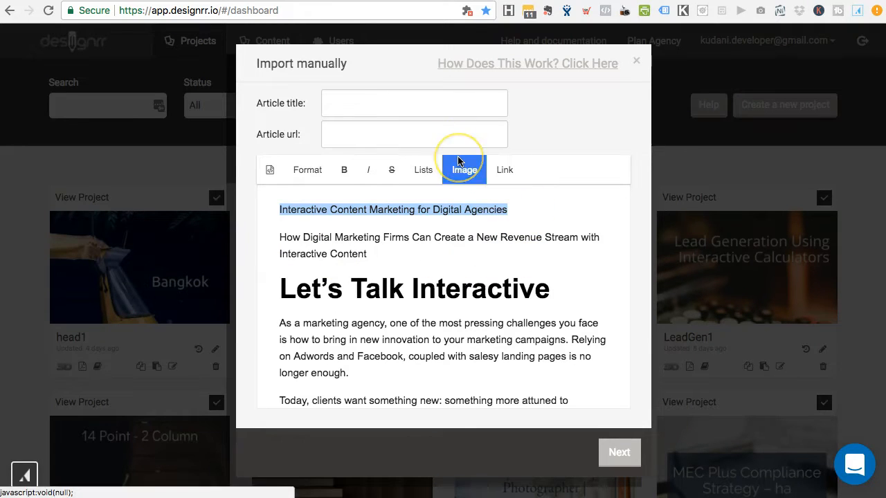
{"action": "key", "text": "BackSpace"}
Step: Paste the title into the Article title field, correcting it to 'Interactive Content Marketing for Digital Agencies'
{"action": "left_click", "coordinate": [391, 97]}
{"action": "key", "text": "ctrl+v"}
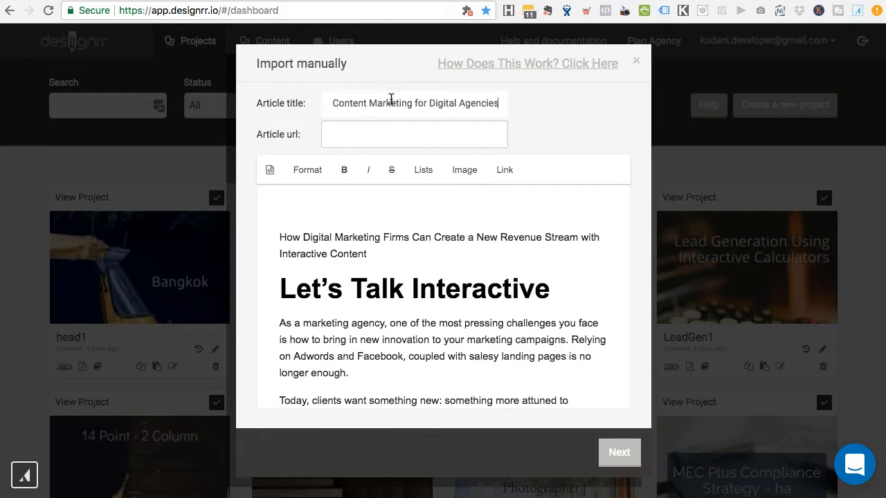
{"action": "left_click", "coordinate": [336, 103]}
{"action": "key", "text": "BackSpace"}
{"action": "key", "text": "BackSpace"}
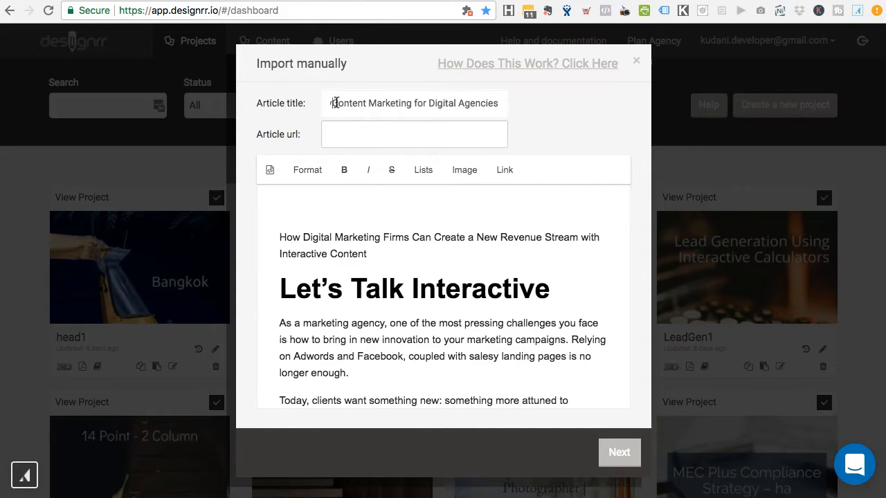
{"action": "key", "text": "super+Left"}
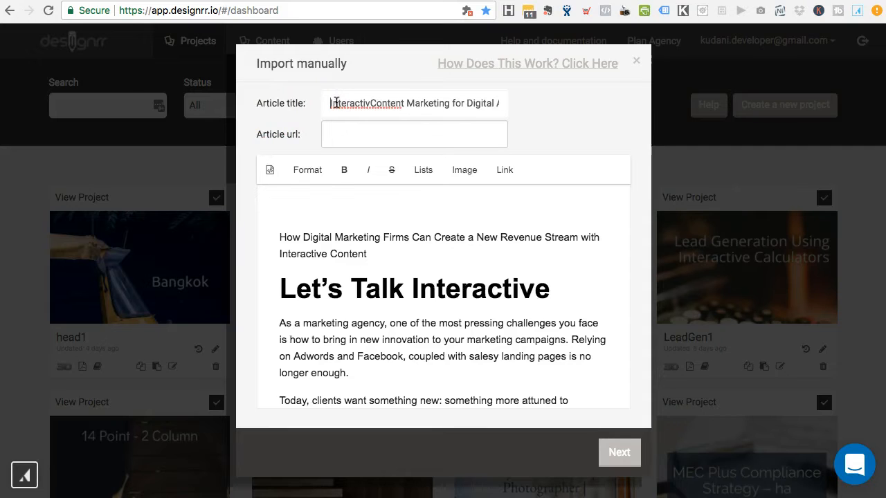
{"action": "left_click", "coordinate": [370, 102]}
{"action": "type", "text": "e"}
{"action": "left_click", "coordinate": [492, 99]}
Step: Delete the empty line above the 'How Digital' subtitle in the article text
{"action": "left_click", "coordinate": [316, 273]}
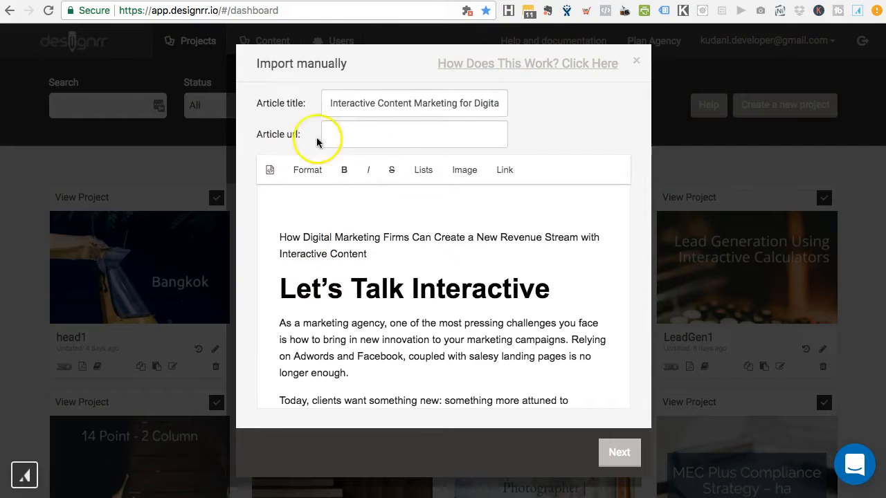
{"action": "left_click", "coordinate": [375, 135]}
{"action": "left_click", "coordinate": [296, 237]}
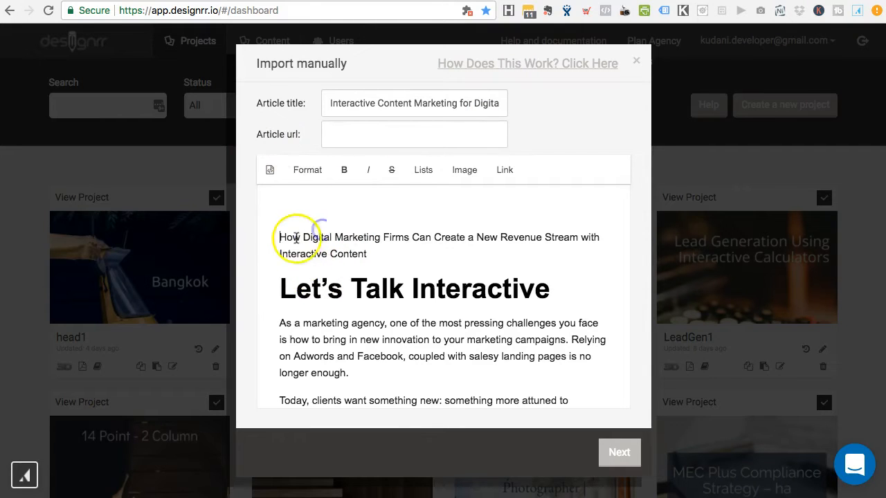
{"action": "key", "text": "BackSpace"}
{"action": "left_click", "coordinate": [374, 252]}
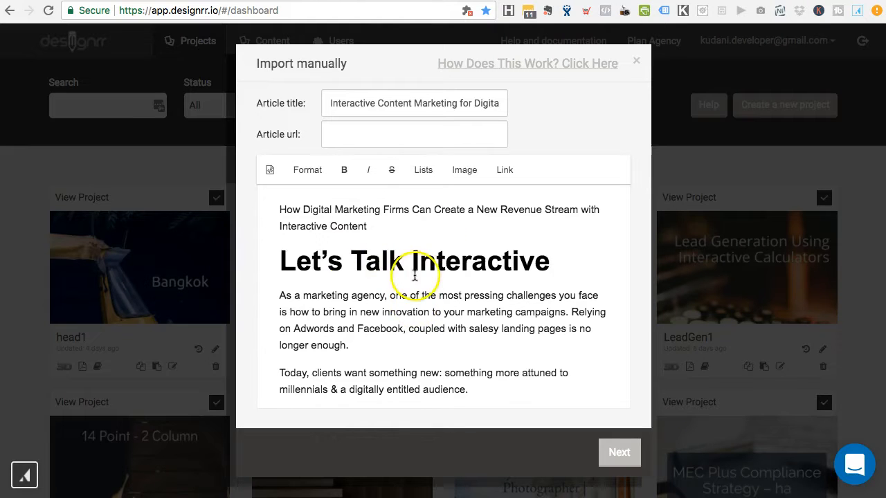
{"action": "scroll", "coordinate": [416, 276], "scroll_direction": "down", "scroll_amount": 2}
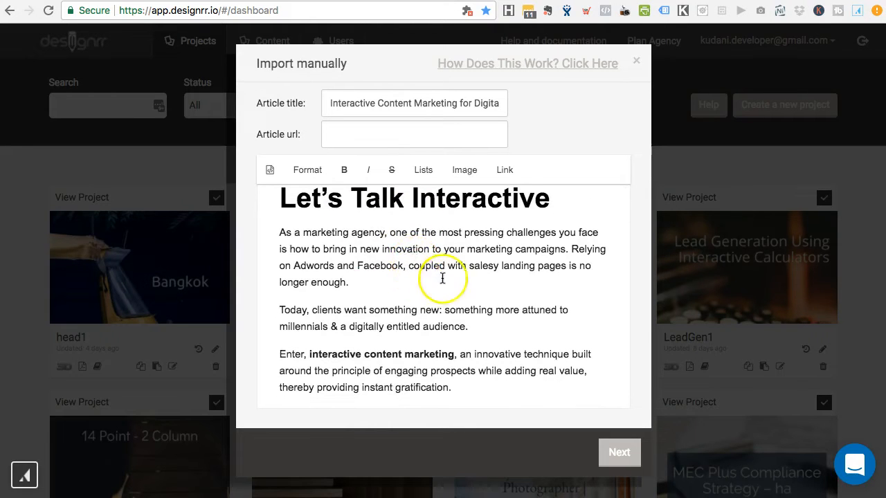
{"action": "scroll", "coordinate": [422, 266], "scroll_direction": "up", "scroll_amount": 2}
{"action": "left_click", "coordinate": [368, 226]}
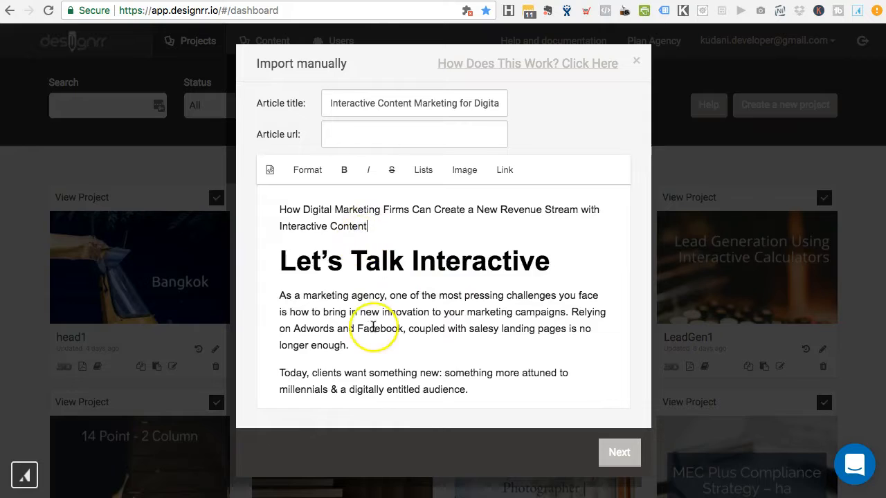
{"action": "scroll", "coordinate": [370, 320], "scroll_direction": "down", "scroll_amount": 8}
{"action": "scroll", "coordinate": [415, 305], "scroll_direction": "down", "scroll_amount": 2}
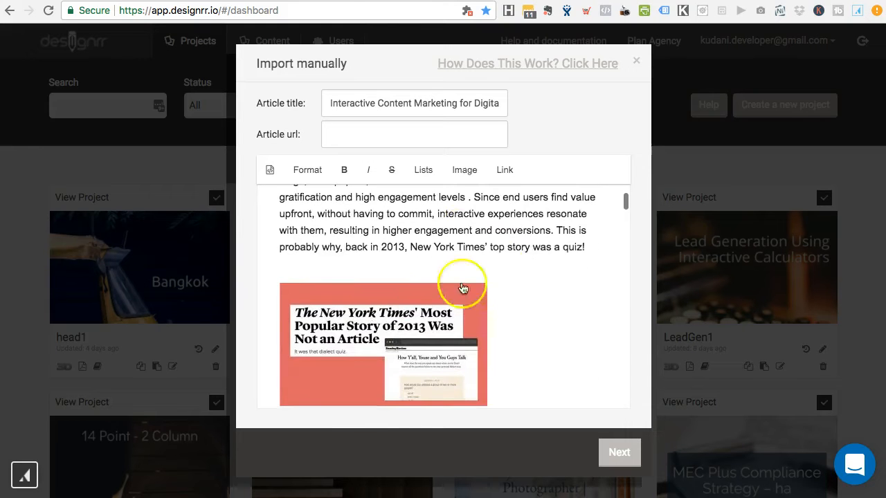
{"action": "scroll", "coordinate": [460, 232], "scroll_direction": "down", "scroll_amount": 9}
{"action": "scroll", "coordinate": [396, 243], "scroll_direction": "up", "scroll_amount": 3}
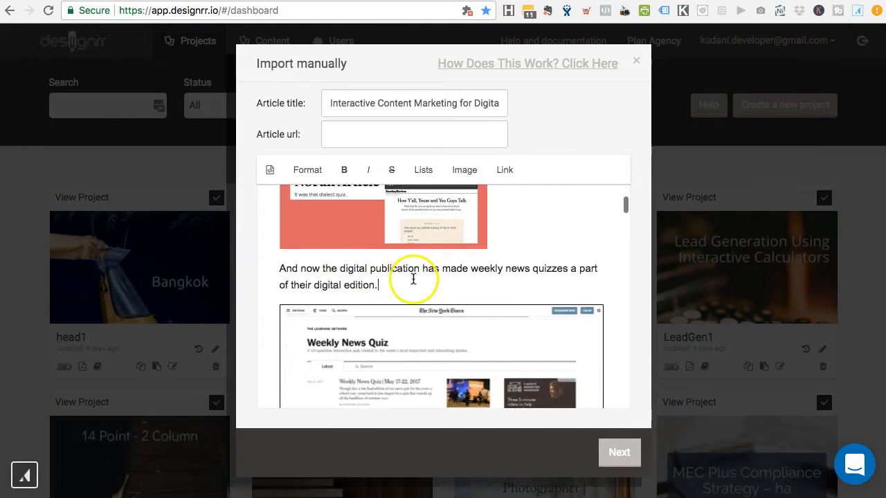
{"action": "scroll", "coordinate": [417, 281], "scroll_direction": "down", "scroll_amount": 6}
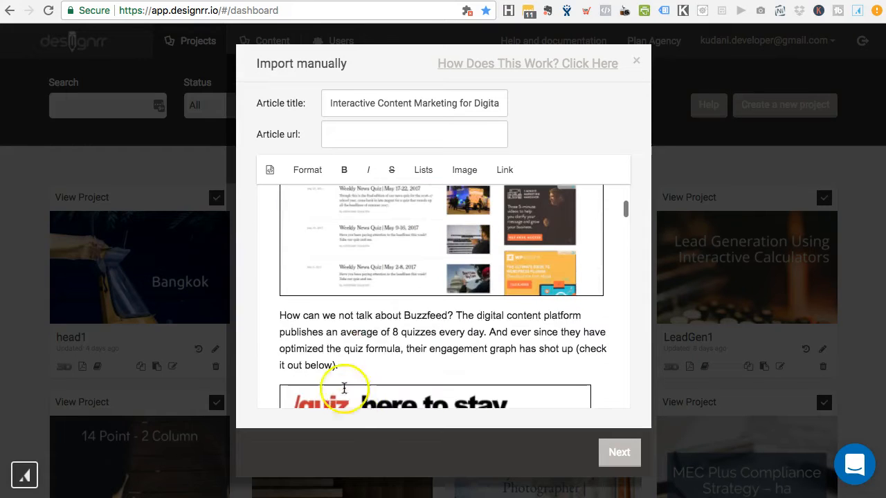
{"action": "scroll", "coordinate": [387, 308], "scroll_direction": "down", "scroll_amount": 2}
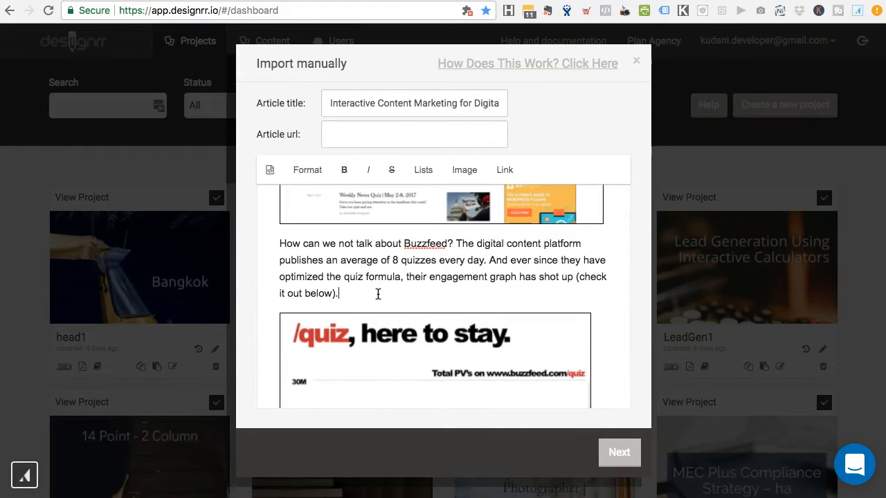
{"action": "scroll", "coordinate": [374, 273], "scroll_direction": "down", "scroll_amount": 12}
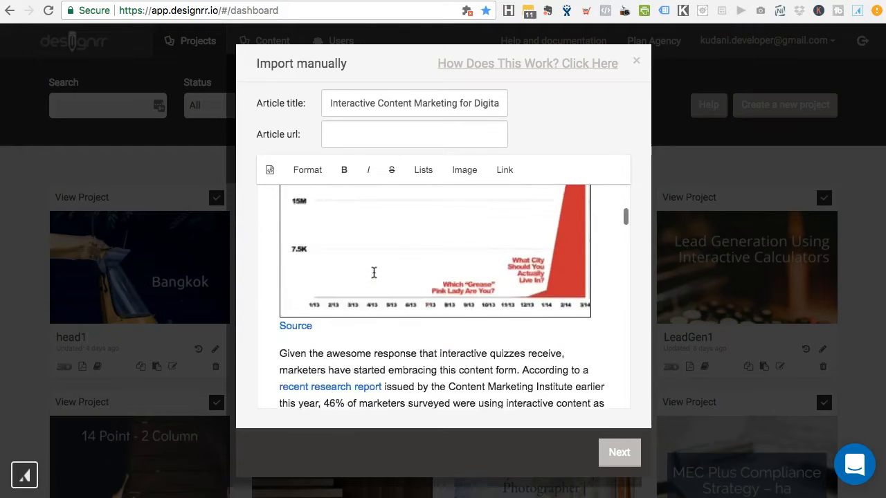
{"action": "scroll", "coordinate": [403, 255], "scroll_direction": "down", "scroll_amount": 8}
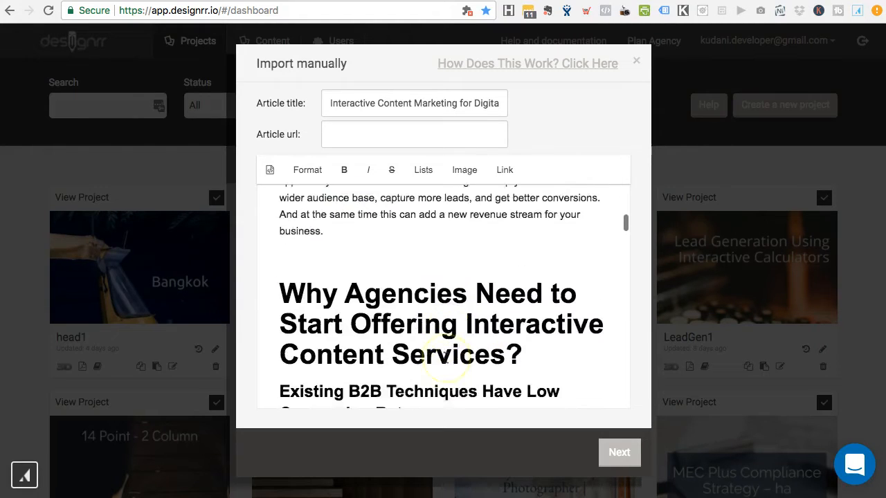
{"action": "scroll", "coordinate": [494, 270], "scroll_direction": "down", "scroll_amount": 4}
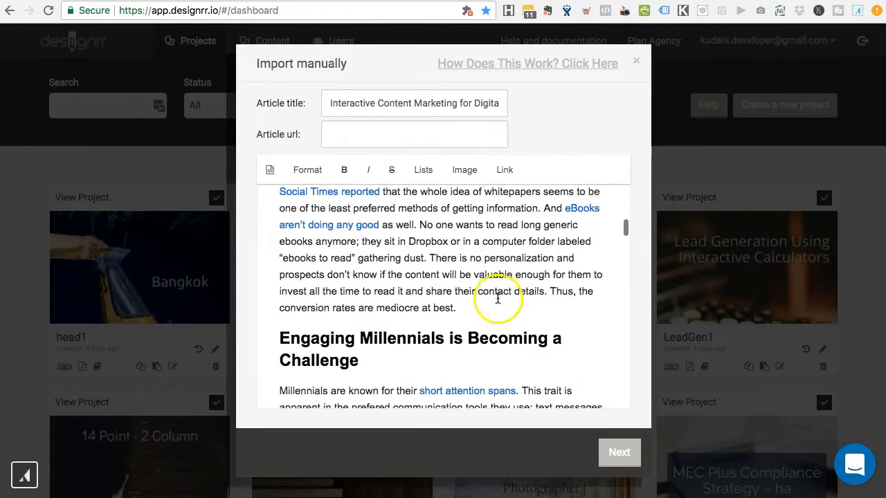
{"action": "scroll", "coordinate": [394, 277], "scroll_direction": "down", "scroll_amount": 6}
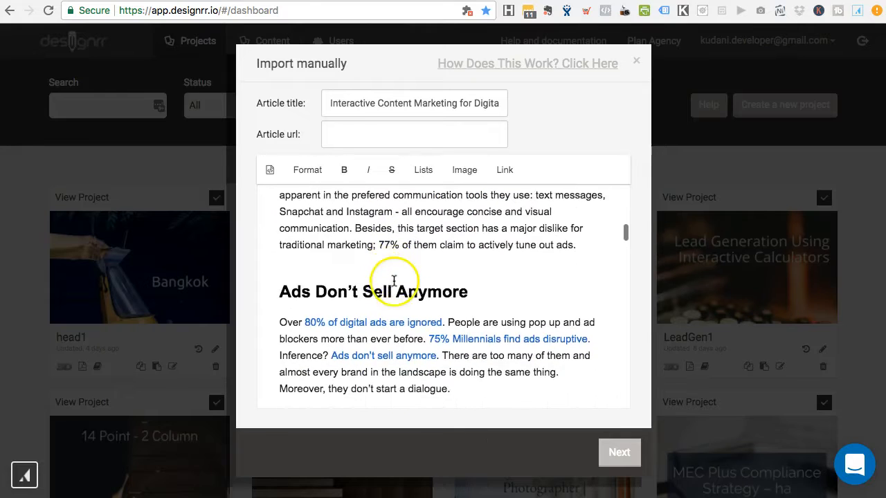
{"action": "scroll", "coordinate": [442, 270], "scroll_direction": "down", "scroll_amount": 2}
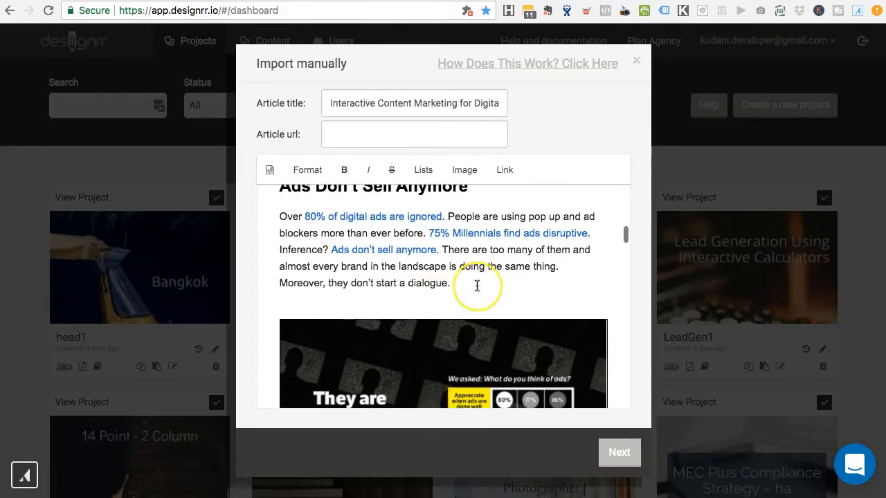
{"action": "scroll", "coordinate": [477, 286], "scroll_direction": "down", "scroll_amount": 12}
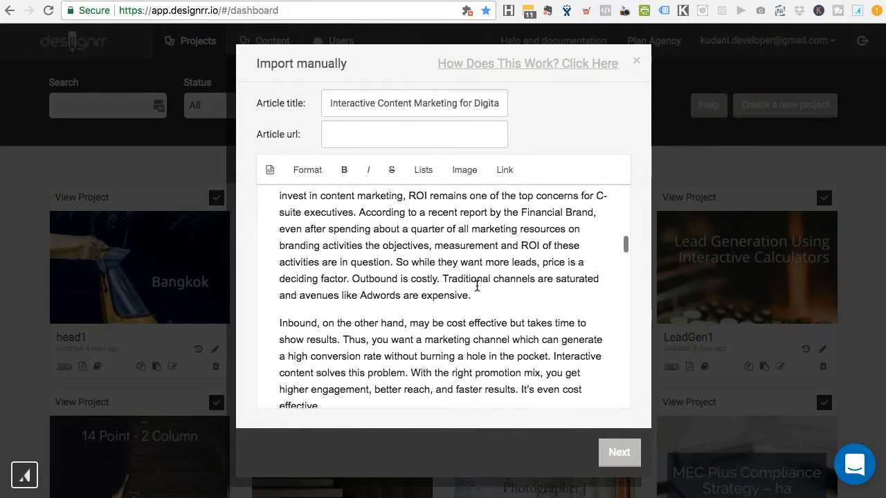
{"action": "scroll", "coordinate": [462, 323], "scroll_direction": "down", "scroll_amount": 6}
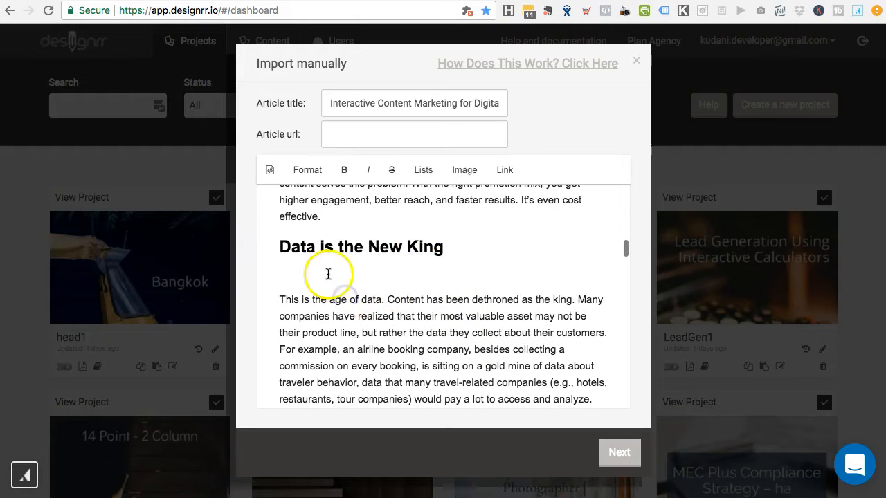
{"action": "scroll", "coordinate": [328, 274], "scroll_direction": "up", "scroll_amount": 2}
{"action": "scroll", "coordinate": [318, 275], "scroll_direction": "down", "scroll_amount": 5}
{"action": "scroll", "coordinate": [429, 318], "scroll_direction": "down", "scroll_amount": 6}
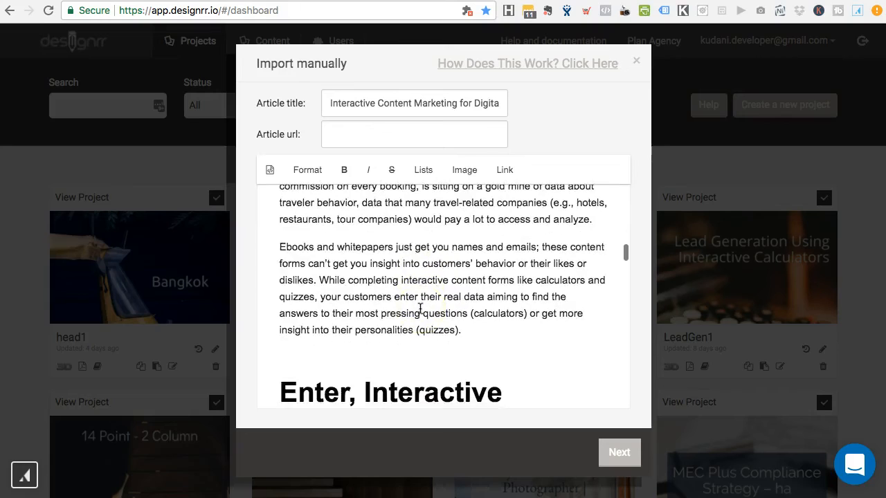
{"action": "scroll", "coordinate": [442, 339], "scroll_direction": "down", "scroll_amount": 5}
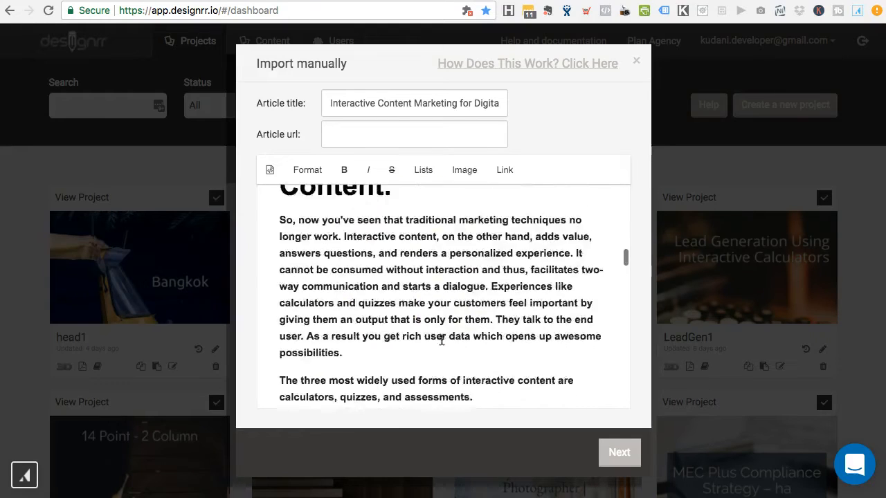
{"action": "scroll", "coordinate": [429, 277], "scroll_direction": "up", "scroll_amount": 5}
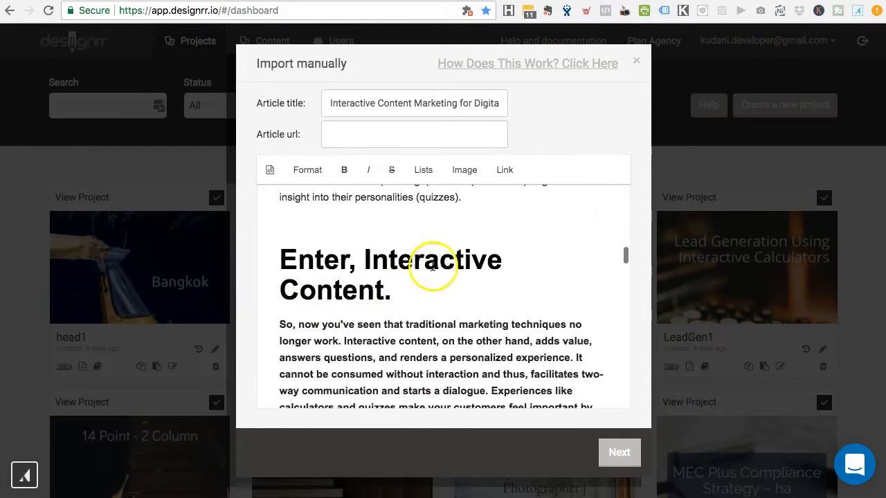
{"action": "scroll", "coordinate": [387, 263], "scroll_direction": "up", "scroll_amount": 6}
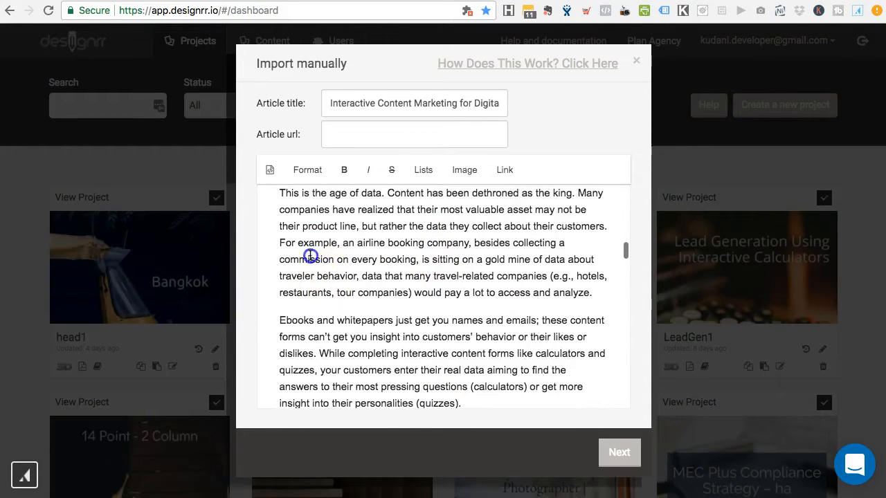
{"action": "scroll", "coordinate": [360, 289], "scroll_direction": "down", "scroll_amount": 6}
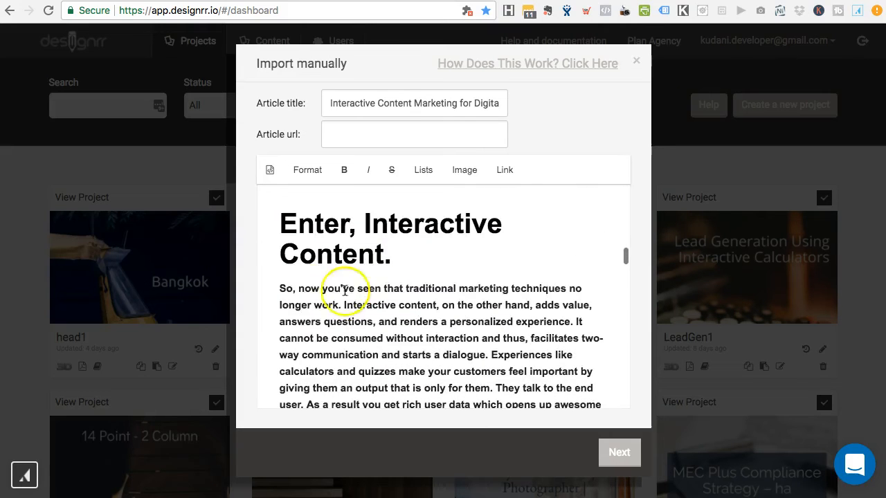
{"action": "left_click", "coordinate": [311, 288]}
{"action": "scroll", "coordinate": [350, 301], "scroll_direction": "down", "scroll_amount": 4}
{"action": "scroll", "coordinate": [356, 306], "scroll_direction": "up", "scroll_amount": 2}
{"action": "left_click_drag", "start_coordinate": [481, 399], "coordinate": [272, 223]}
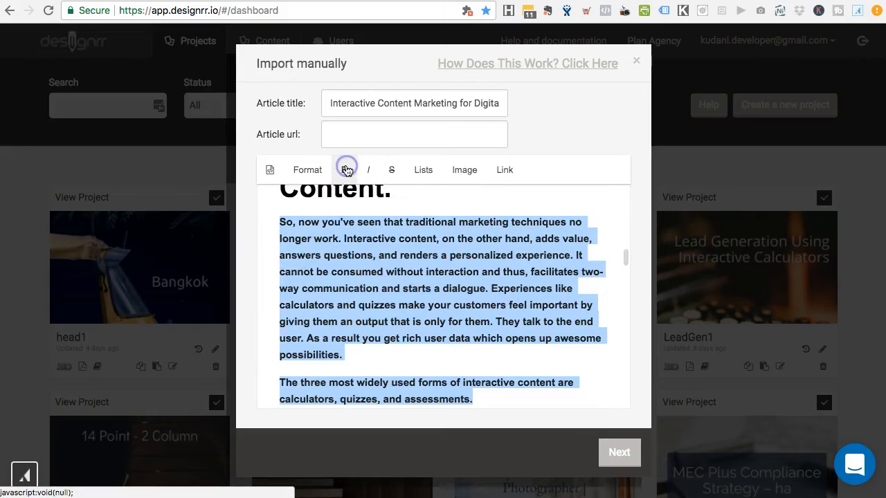
{"action": "left_click", "coordinate": [372, 267]}
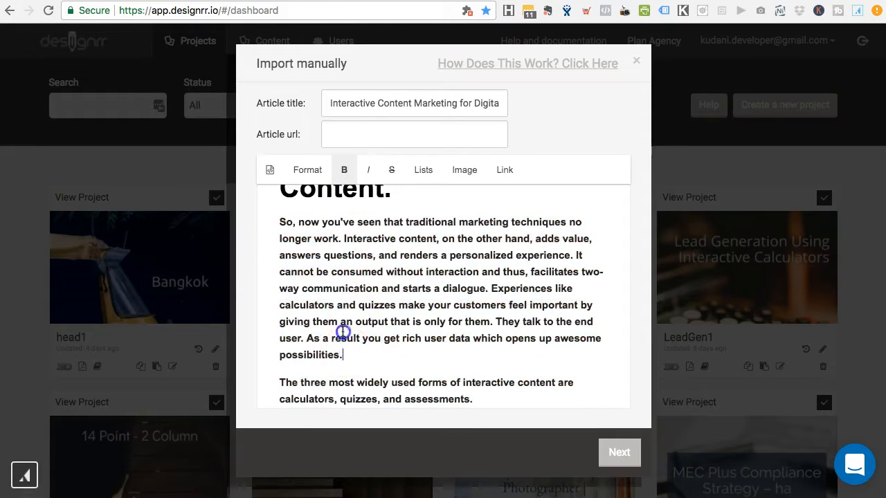
{"action": "left_click_drag", "start_coordinate": [344, 355], "coordinate": [282, 219]}
{"action": "left_click", "coordinate": [346, 172]}
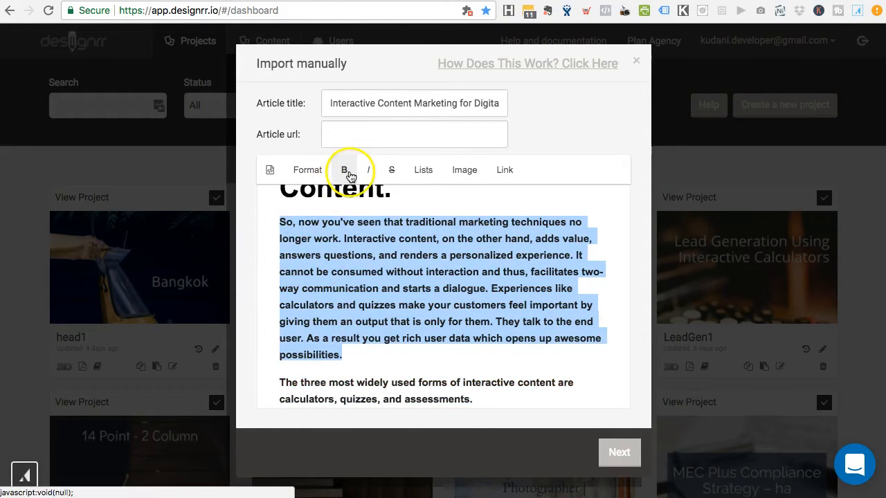
{"action": "left_click", "coordinate": [378, 257]}
{"action": "left_click", "coordinate": [320, 258]}
{"action": "left_click", "coordinate": [353, 227]}
{"action": "scroll", "coordinate": [339, 290], "scroll_direction": "up", "scroll_amount": 2}
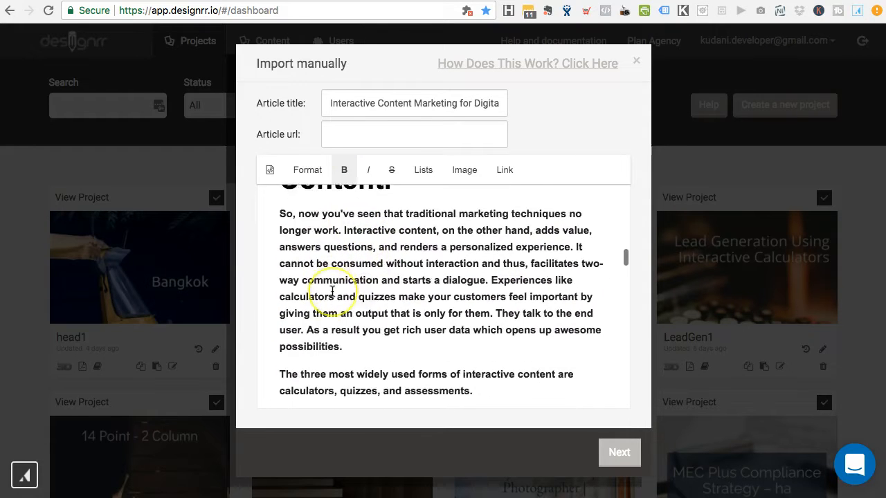
{"action": "scroll", "coordinate": [332, 290], "scroll_direction": "down", "scroll_amount": 1}
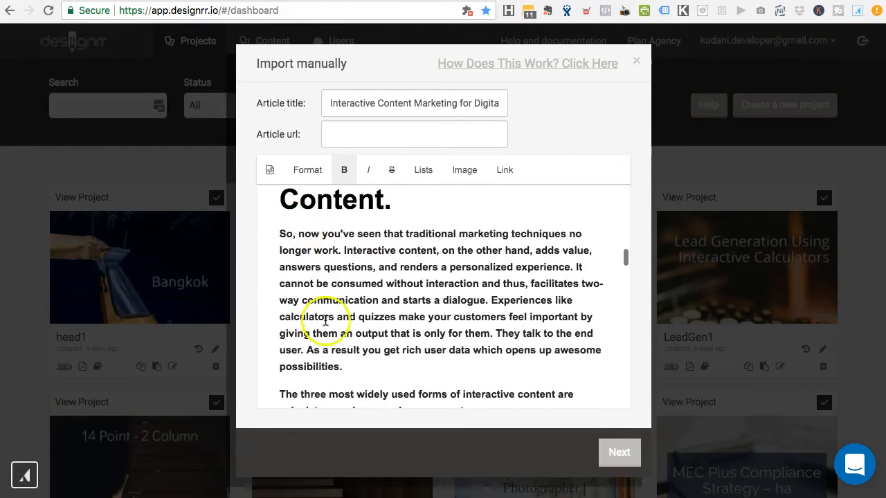
{"action": "left_click", "coordinate": [281, 234]}
{"action": "scroll", "coordinate": [311, 234], "scroll_direction": "up", "scroll_amount": 1}
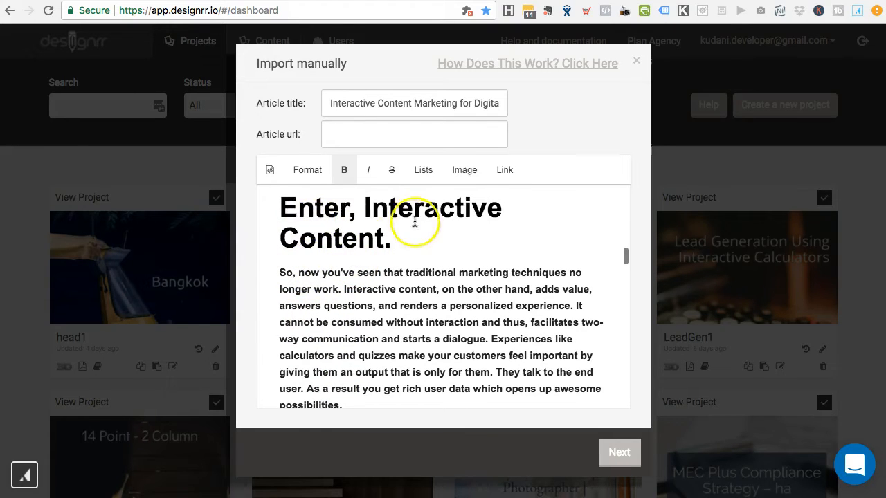
{"action": "left_click", "coordinate": [270, 173]}
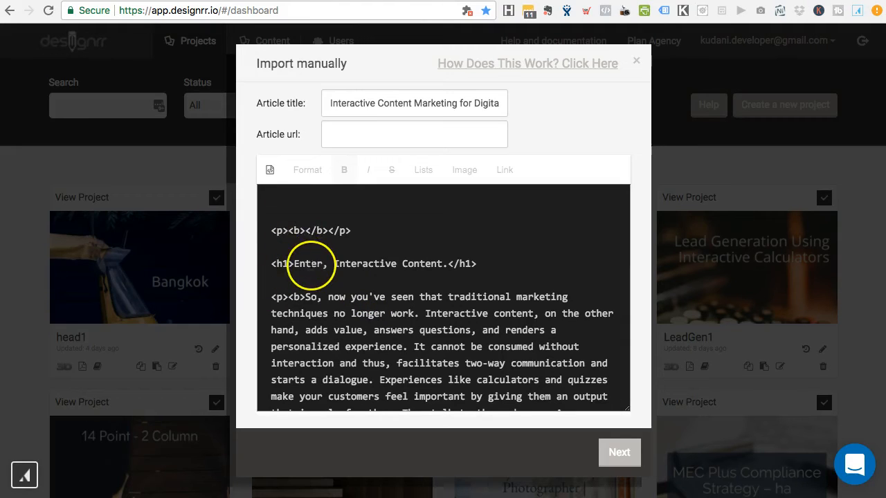
Step: In HTML source, delete the <b> tags around 'So, now you've seen' and the empty <b></b>
{"action": "left_click", "coordinate": [305, 297]}
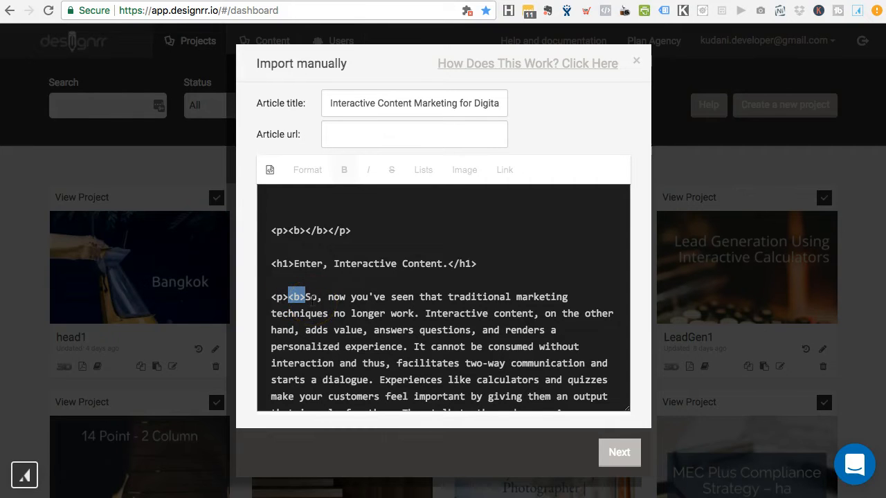
{"action": "key", "text": "BackSpace"}
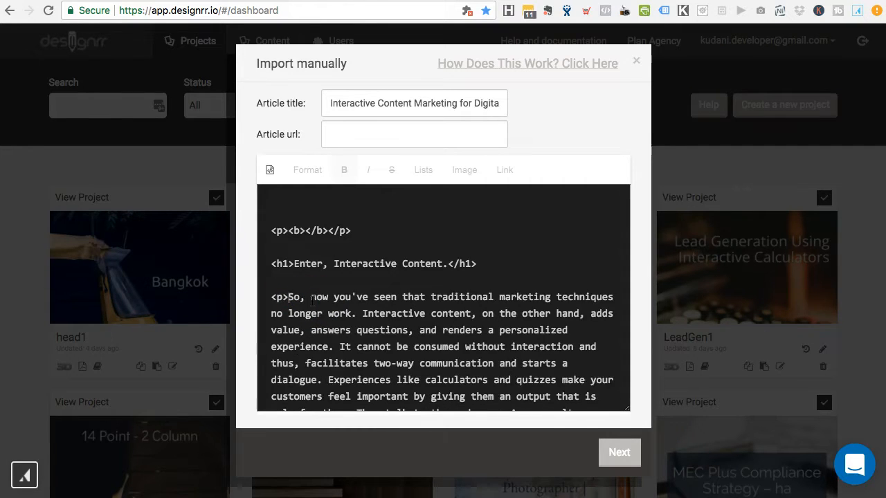
{"action": "scroll", "coordinate": [365, 307], "scroll_direction": "down", "scroll_amount": 3}
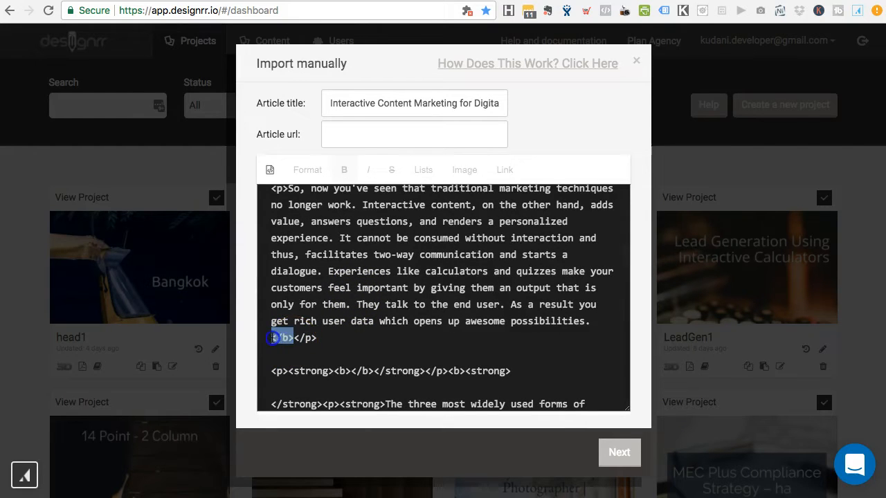
{"action": "key", "text": "BackSpace"}
{"action": "scroll", "coordinate": [311, 346], "scroll_direction": "down", "scroll_amount": 1}
{"action": "left_click", "coordinate": [351, 335]}
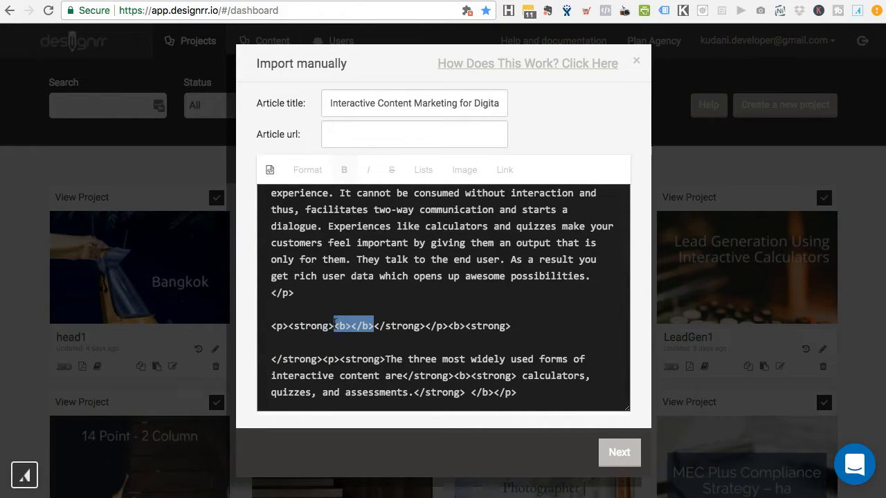
{"action": "scroll", "coordinate": [362, 346], "scroll_direction": "down", "scroll_amount": 3}
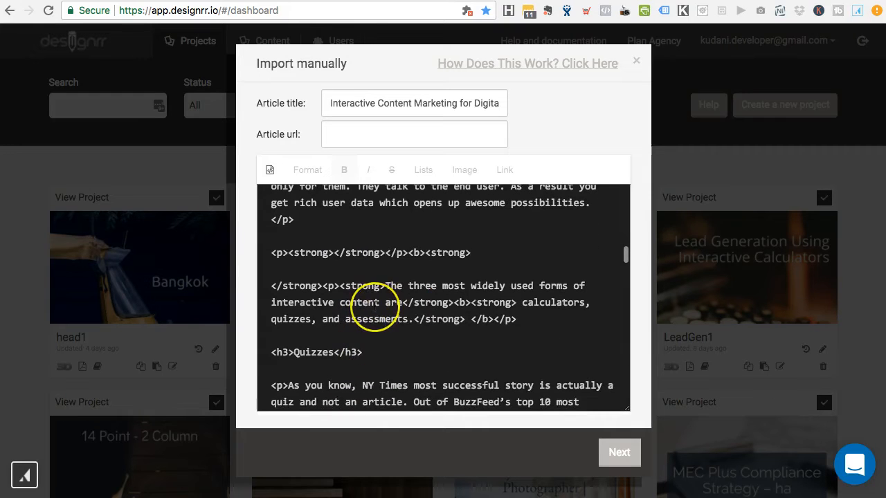
{"action": "scroll", "coordinate": [374, 310], "scroll_direction": "down", "scroll_amount": 3}
{"action": "scroll", "coordinate": [382, 279], "scroll_direction": "down", "scroll_amount": 5}
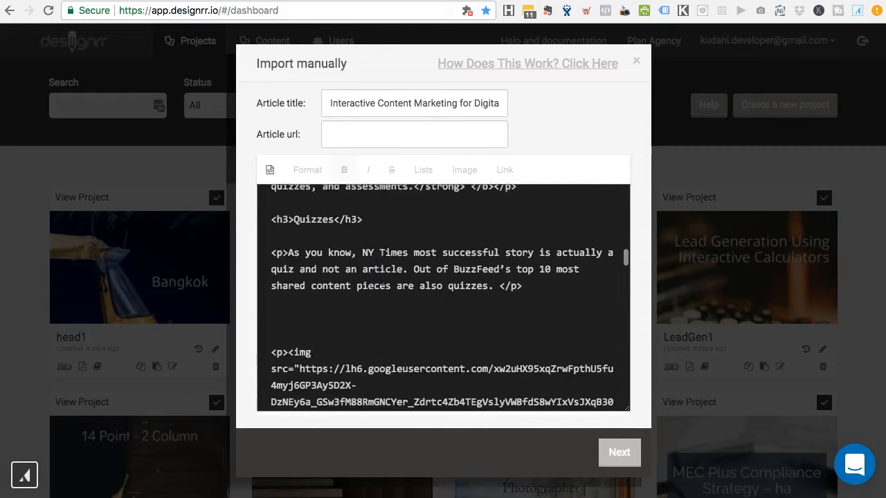
{"action": "left_click", "coordinate": [269, 171]}
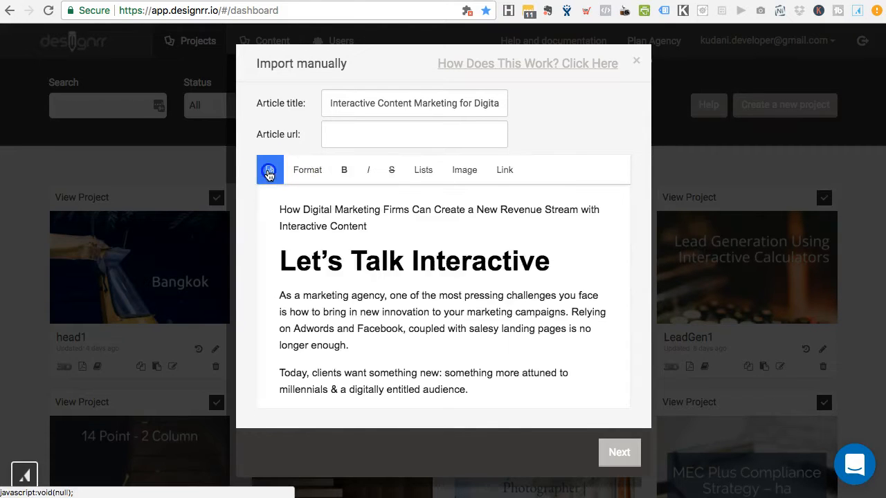
Step: Scroll through the imported article down to the Quizzes section with its bold paragraphs
{"action": "left_click", "coordinate": [317, 299]}
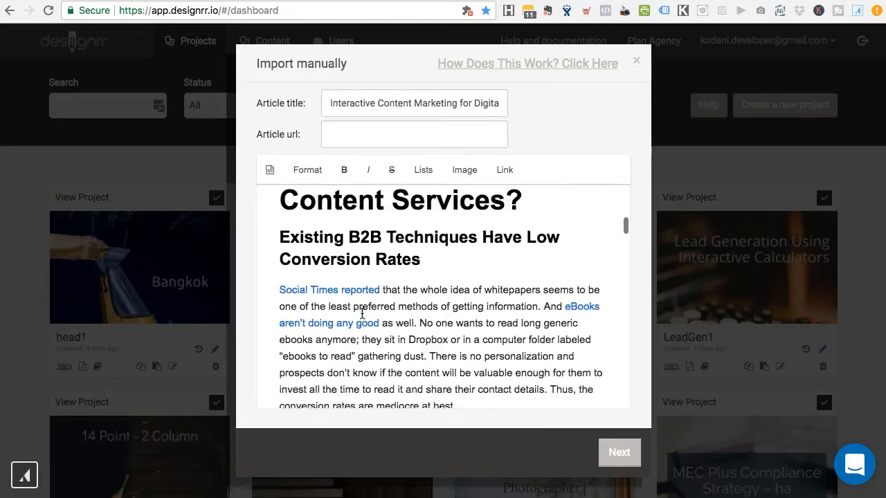
{"action": "scroll", "coordinate": [361, 313], "scroll_direction": "down", "scroll_amount": 10}
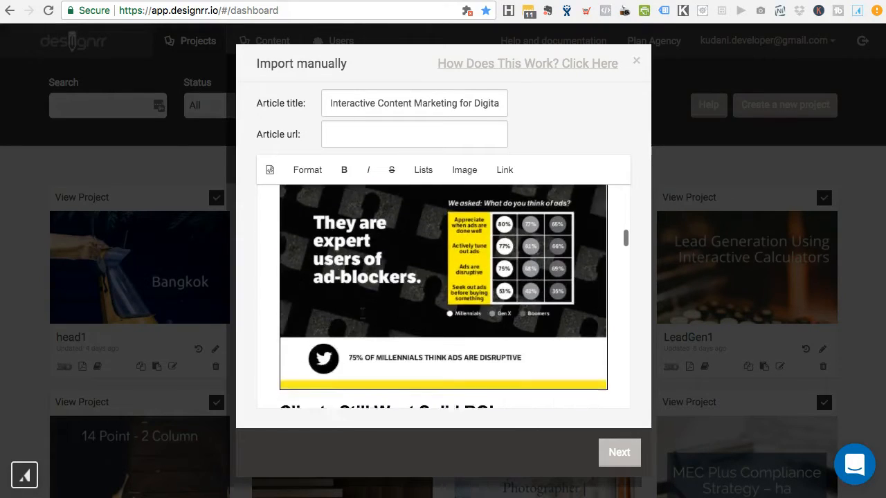
{"action": "scroll", "coordinate": [361, 313], "scroll_direction": "down", "scroll_amount": 6}
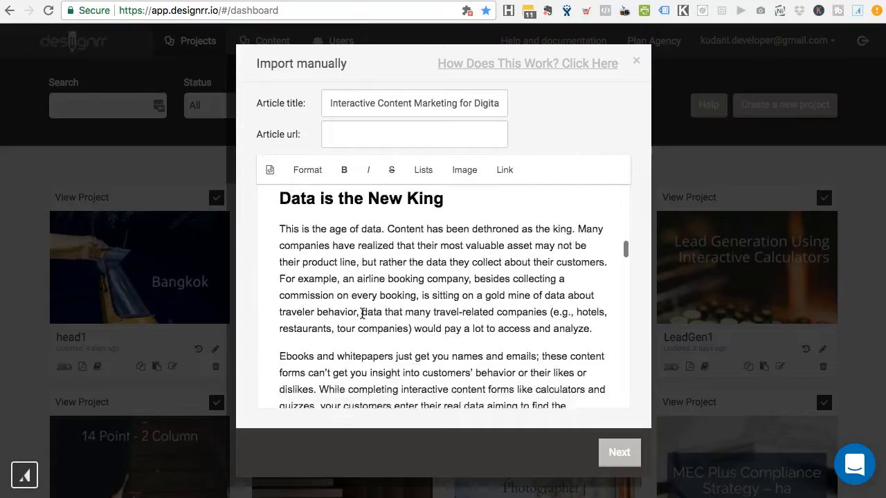
{"action": "scroll", "coordinate": [362, 314], "scroll_direction": "down", "scroll_amount": 2}
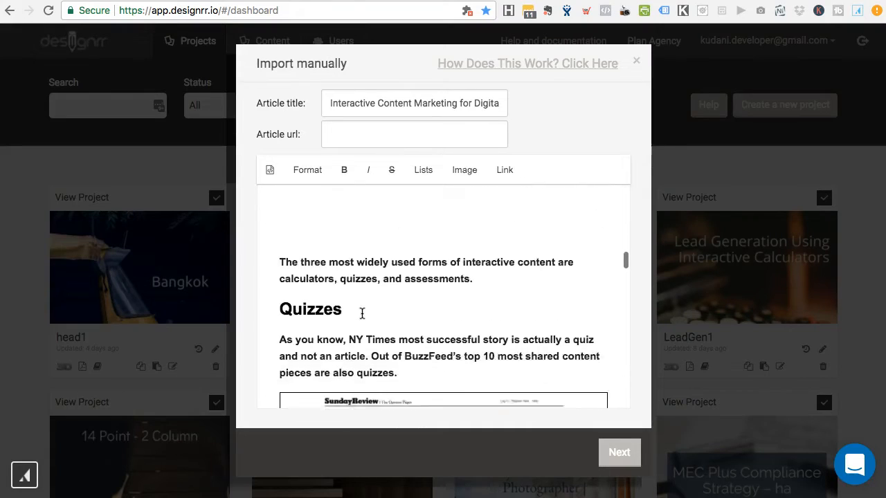
{"action": "scroll", "coordinate": [361, 314], "scroll_direction": "down", "scroll_amount": 7}
{"action": "scroll", "coordinate": [362, 314], "scroll_direction": "up", "scroll_amount": 9}
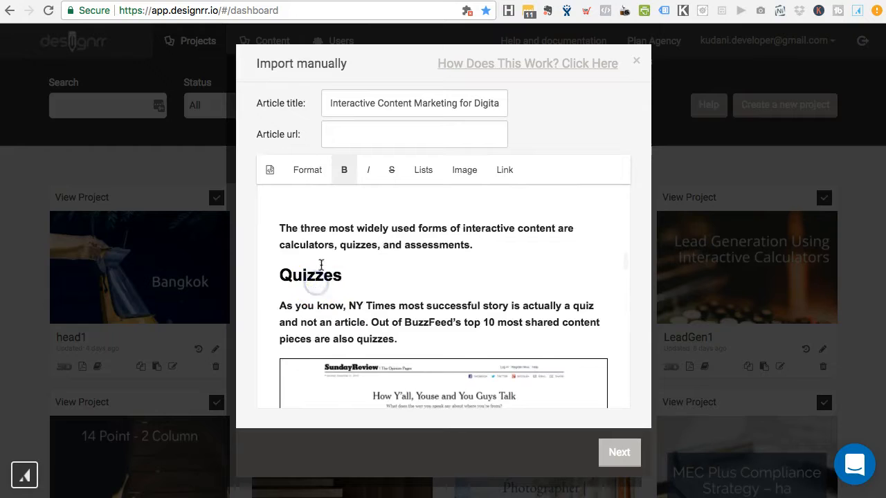
{"action": "scroll", "coordinate": [344, 253], "scroll_direction": "up", "scroll_amount": 2}
Step: Switch to HTML source and locate the empty bold tags above the three-forms paragraph
{"action": "left_click_drag", "start_coordinate": [475, 314], "coordinate": [276, 295]}
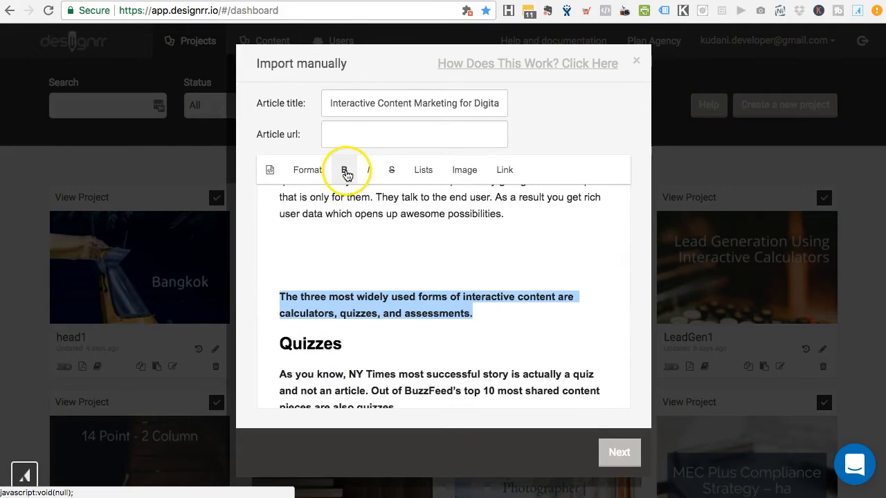
{"action": "left_click", "coordinate": [268, 173]}
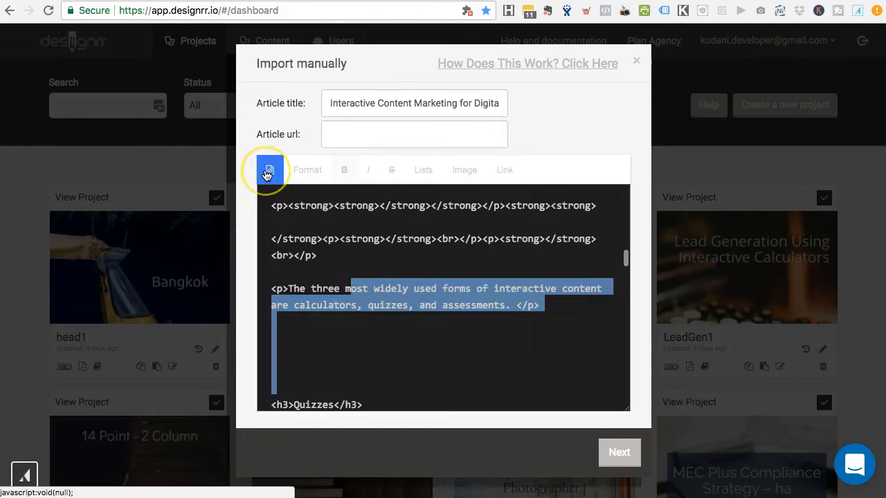
{"action": "left_click", "coordinate": [358, 270]}
{"action": "scroll", "coordinate": [367, 268], "scroll_direction": "up", "scroll_amount": 3}
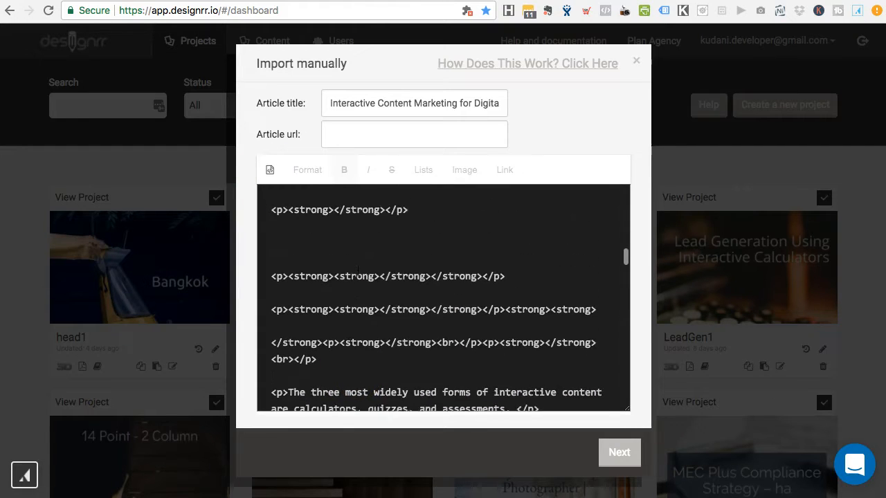
{"action": "left_click", "coordinate": [410, 262]}
{"action": "scroll", "coordinate": [387, 263], "scroll_direction": "up", "scroll_amount": 5}
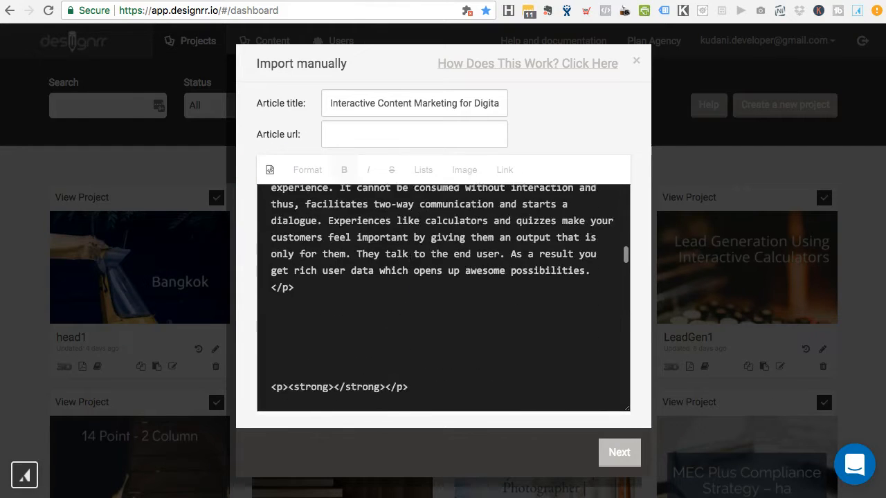
{"action": "scroll", "coordinate": [346, 263], "scroll_direction": "down", "scroll_amount": 4}
{"action": "left_click", "coordinate": [292, 229]}
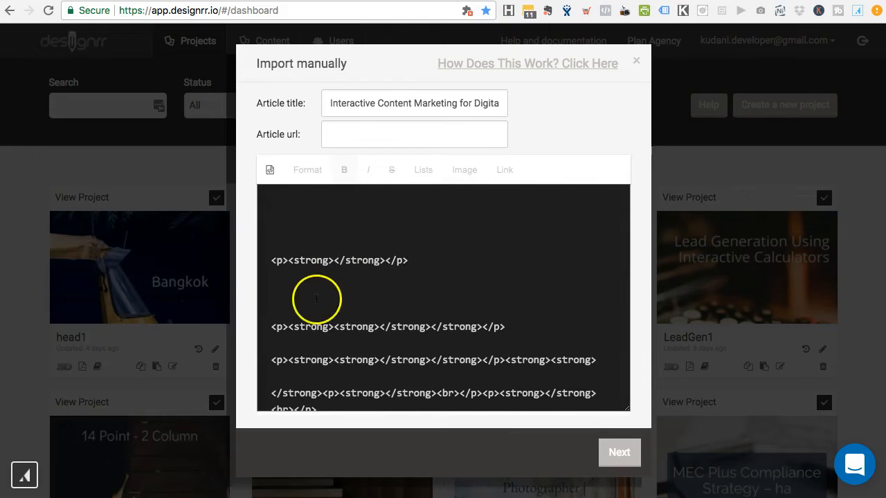
{"action": "scroll", "coordinate": [316, 291], "scroll_direction": "down", "scroll_amount": 2}
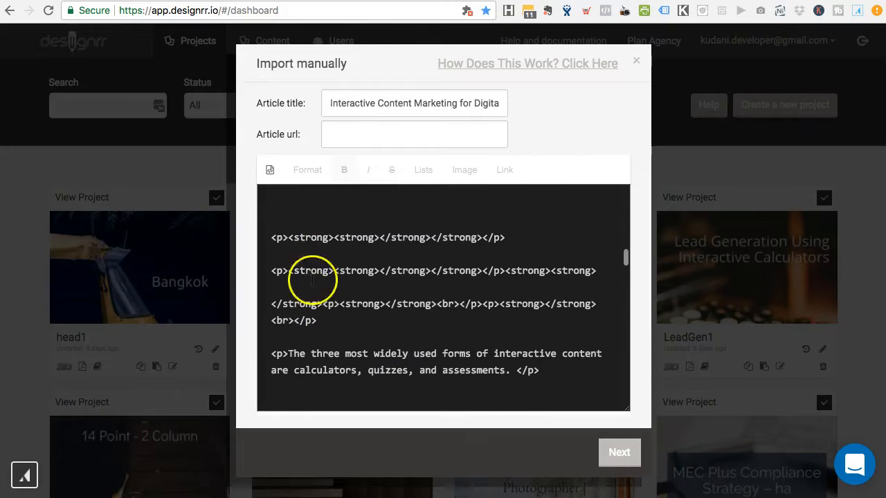
Step: Delete the empty <p><strong> tags and blank lines there, then return to formatted view
{"action": "left_click", "coordinate": [350, 327], "text": "shift"}
{"action": "scroll", "coordinate": [351, 327], "scroll_direction": "up", "scroll_amount": 2}
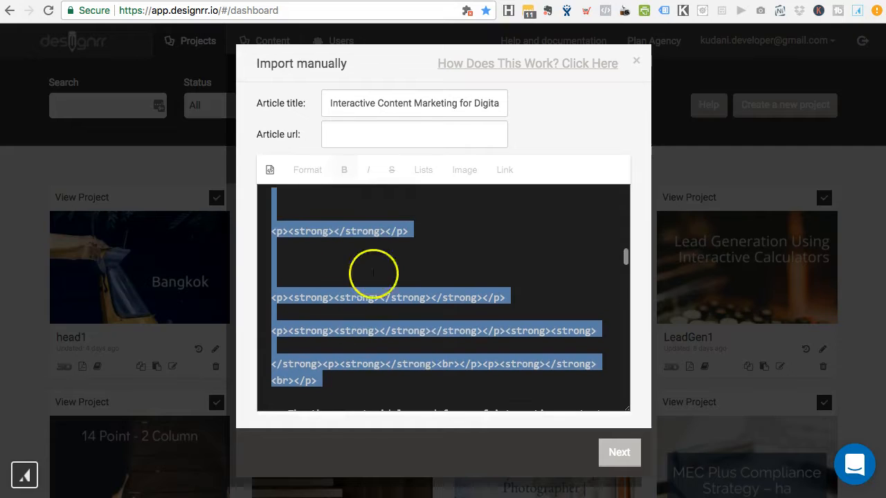
{"action": "key", "text": "BackSpace"}
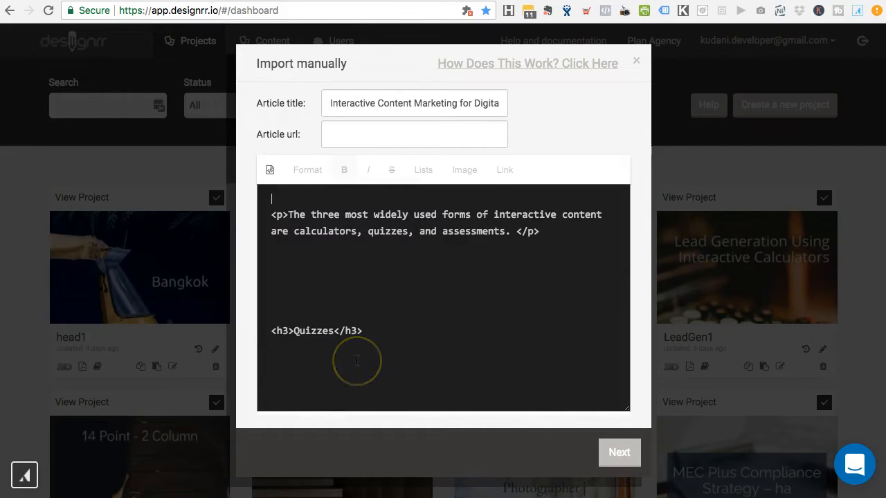
{"action": "scroll", "coordinate": [355, 339], "scroll_direction": "up", "scroll_amount": 3}
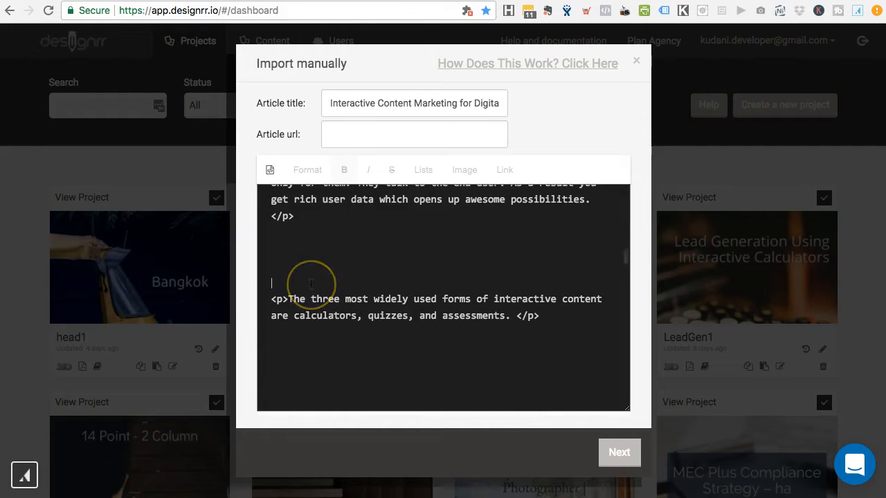
{"action": "key", "text": "BackSpace"}
{"action": "key", "text": "BackSpace"}
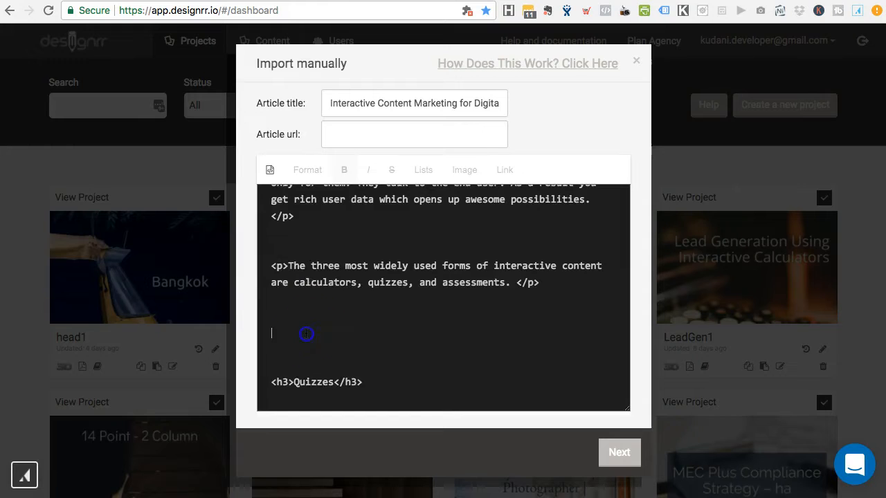
{"action": "left_click", "coordinate": [270, 170]}
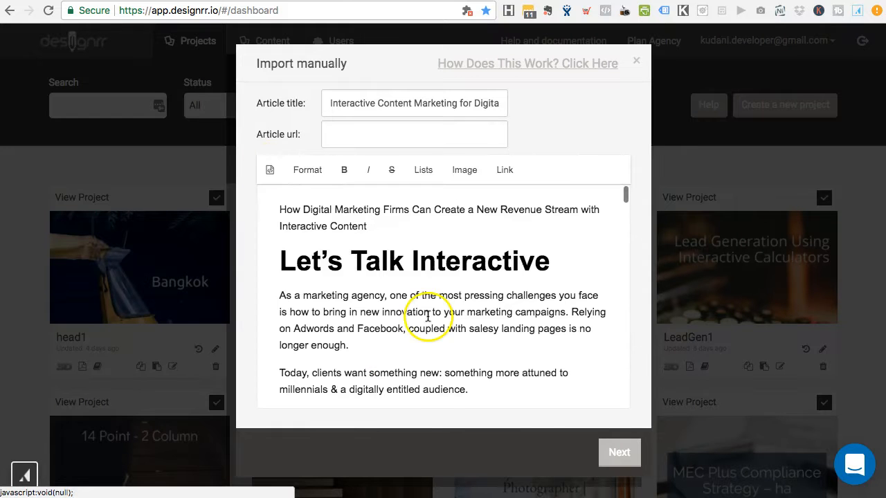
{"action": "scroll", "coordinate": [428, 314], "scroll_direction": "down", "scroll_amount": 5}
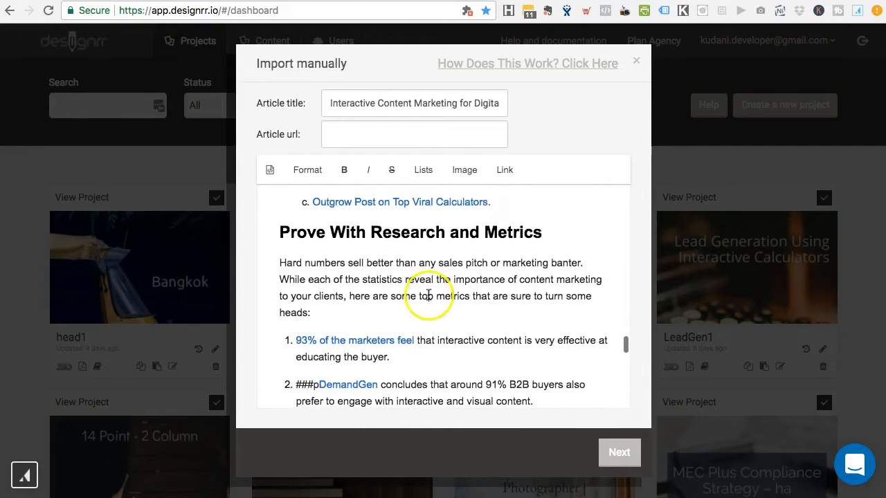
{"action": "scroll", "coordinate": [434, 269], "scroll_direction": "down", "scroll_amount": 3}
{"action": "scroll", "coordinate": [433, 270], "scroll_direction": "up", "scroll_amount": 6}
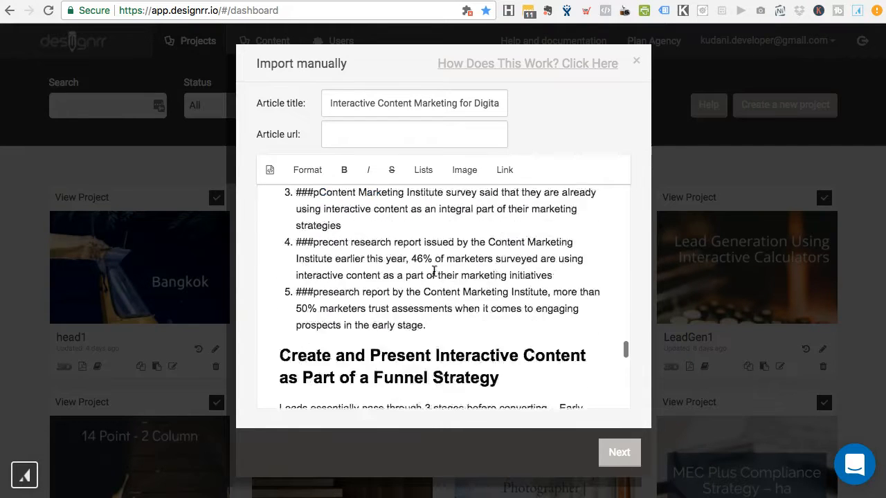
{"action": "scroll", "coordinate": [463, 283], "scroll_direction": "up", "scroll_amount": 1}
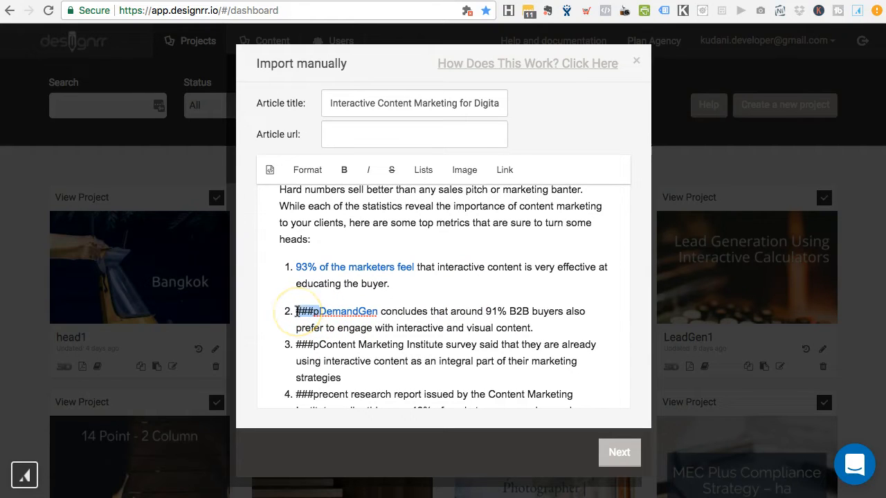
Step: Delete the ###p prefixes from list items 2–4 and replace '###pr' in item 5 with 'R'
{"action": "key", "text": "BackSpace"}
{"action": "left_click", "coordinate": [302, 319]}
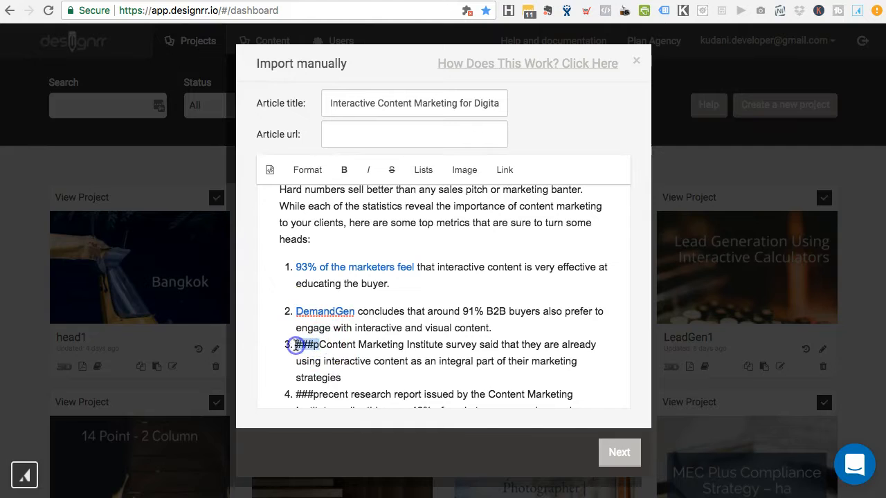
{"action": "key", "text": "BackSpace"}
{"action": "scroll", "coordinate": [305, 318], "scroll_direction": "down", "scroll_amount": 3}
{"action": "left_click", "coordinate": [318, 286]}
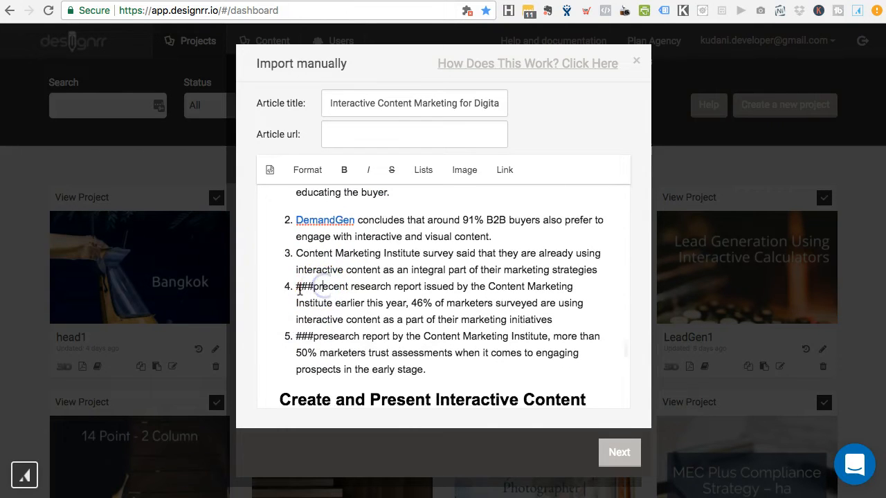
{"action": "key", "text": "BackSpace"}
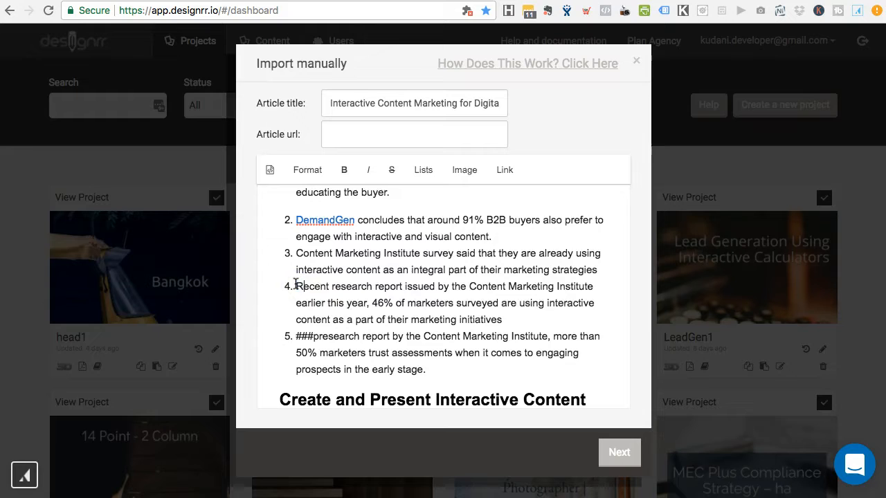
{"action": "scroll", "coordinate": [322, 311], "scroll_direction": "down", "scroll_amount": 1}
{"action": "left_click", "coordinate": [320, 306]}
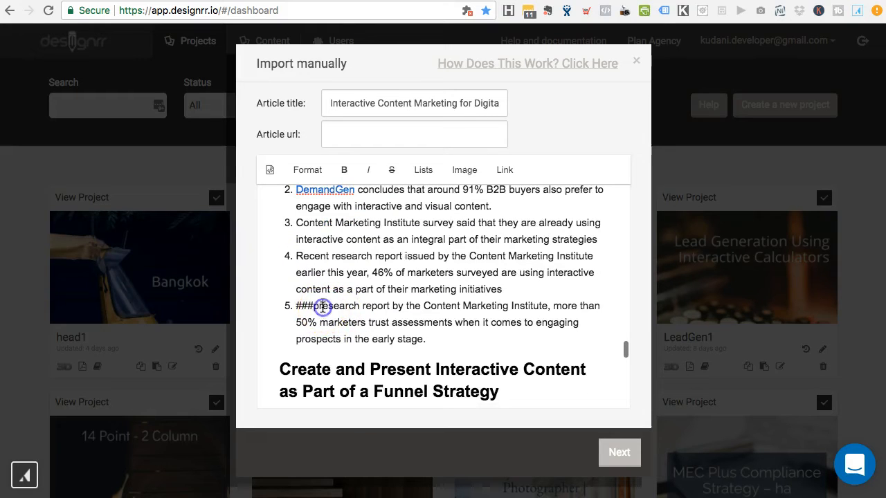
{"action": "type", "text": "R"}
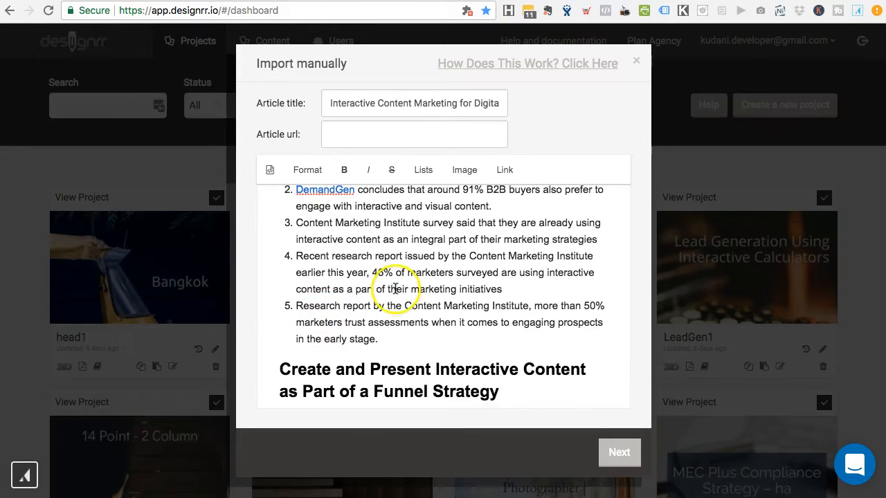
Step: Work down through the article to the bold Sales Templates section
{"action": "scroll", "coordinate": [393, 291], "scroll_direction": "down", "scroll_amount": 3}
{"action": "scroll", "coordinate": [435, 264], "scroll_direction": "down", "scroll_amount": 4}
{"action": "left_click", "coordinate": [484, 249]}
{"action": "scroll", "coordinate": [482, 249], "scroll_direction": "down", "scroll_amount": 6}
{"action": "scroll", "coordinate": [483, 250], "scroll_direction": "down", "scroll_amount": 4}
{"action": "left_click", "coordinate": [376, 249]}
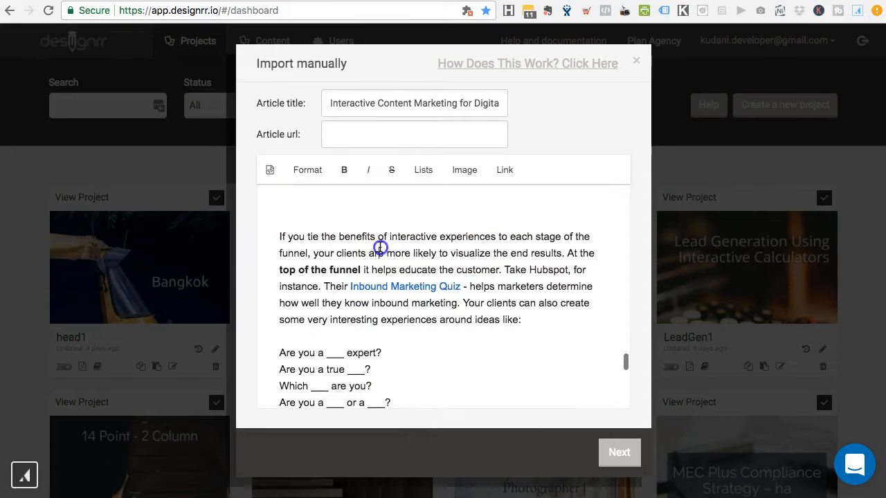
{"action": "scroll", "coordinate": [395, 331], "scroll_direction": "down", "scroll_amount": 2}
{"action": "scroll", "coordinate": [396, 331], "scroll_direction": "down", "scroll_amount": 2}
{"action": "left_click", "coordinate": [348, 231]}
{"action": "left_click", "coordinate": [403, 248]}
{"action": "left_click", "coordinate": [371, 280]}
{"action": "left_click", "coordinate": [336, 297]}
{"action": "left_click", "coordinate": [376, 312]}
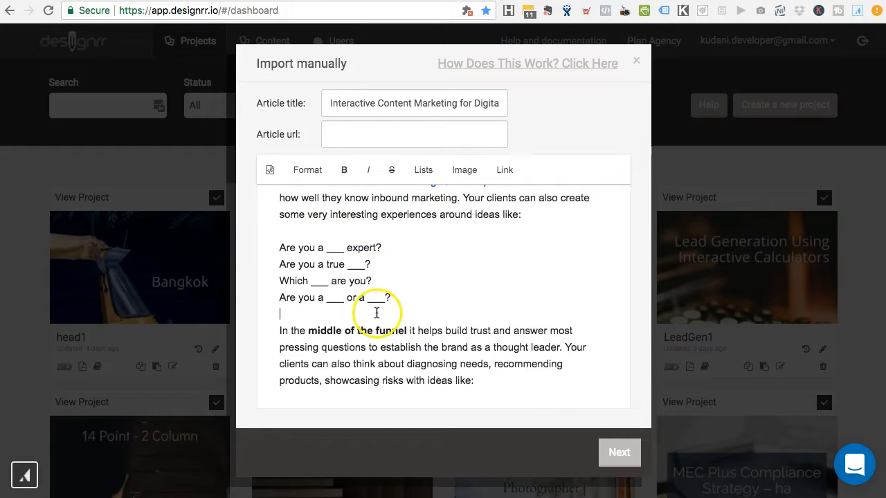
{"action": "scroll", "coordinate": [376, 311], "scroll_direction": "down", "scroll_amount": 4}
{"action": "scroll", "coordinate": [367, 317], "scroll_direction": "down", "scroll_amount": 2}
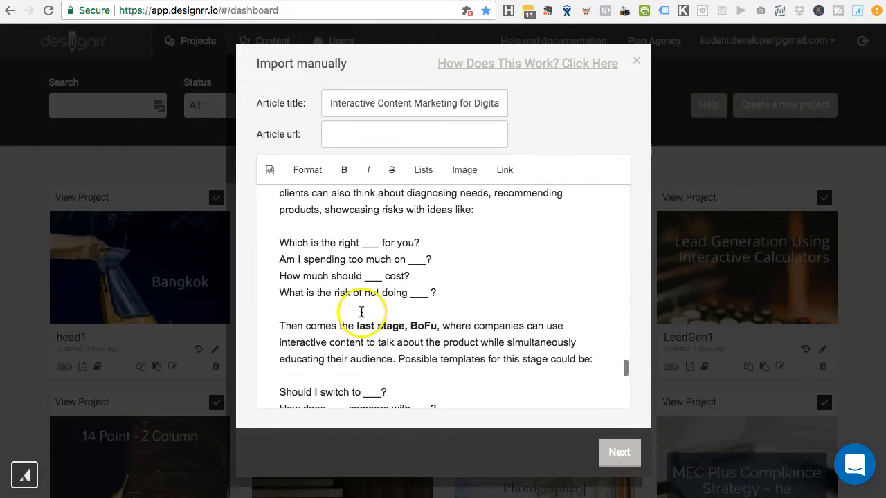
{"action": "scroll", "coordinate": [361, 313], "scroll_direction": "down", "scroll_amount": 15}
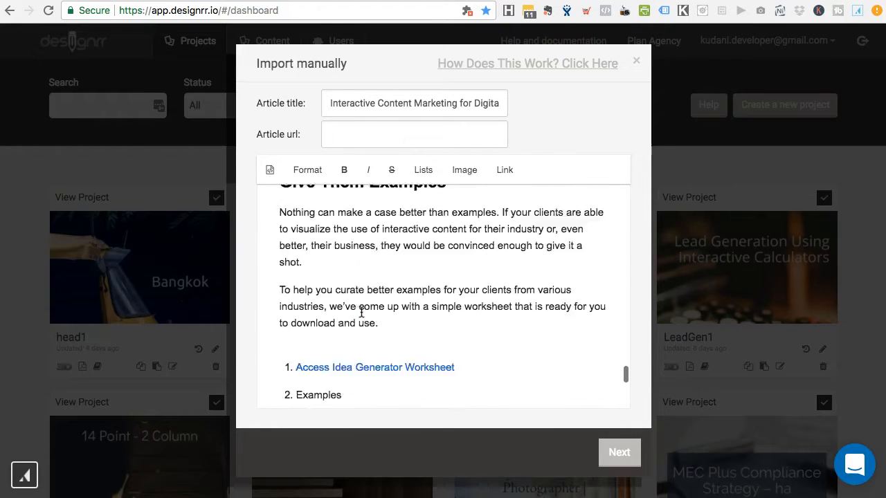
{"action": "scroll", "coordinate": [451, 317], "scroll_direction": "down", "scroll_amount": 5}
{"action": "scroll", "coordinate": [422, 298], "scroll_direction": "up", "scroll_amount": 3}
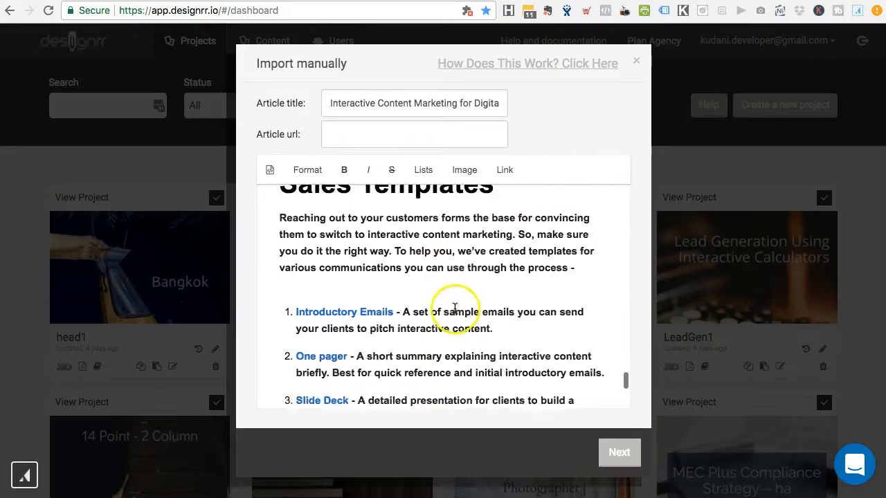
Step: Unbold the Sales Templates intro paragraph
{"action": "left_click", "coordinate": [424, 293]}
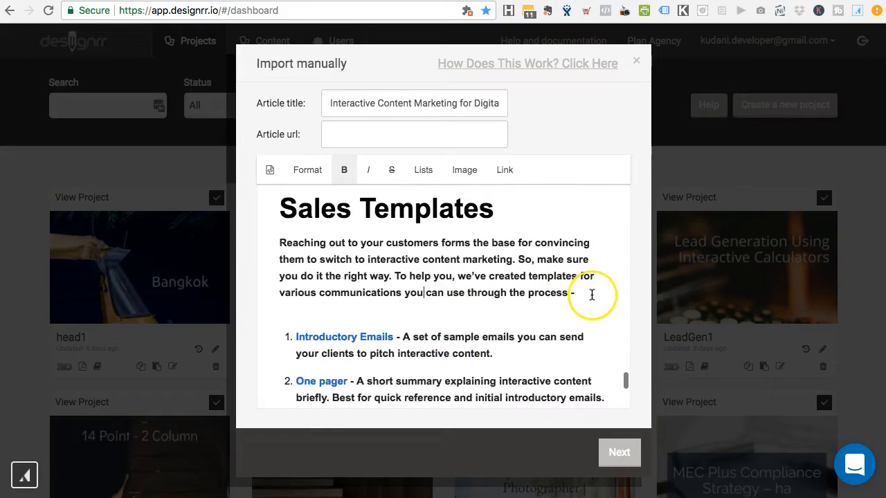
{"action": "left_click_drag", "start_coordinate": [280, 242], "coordinate": [586, 296]}
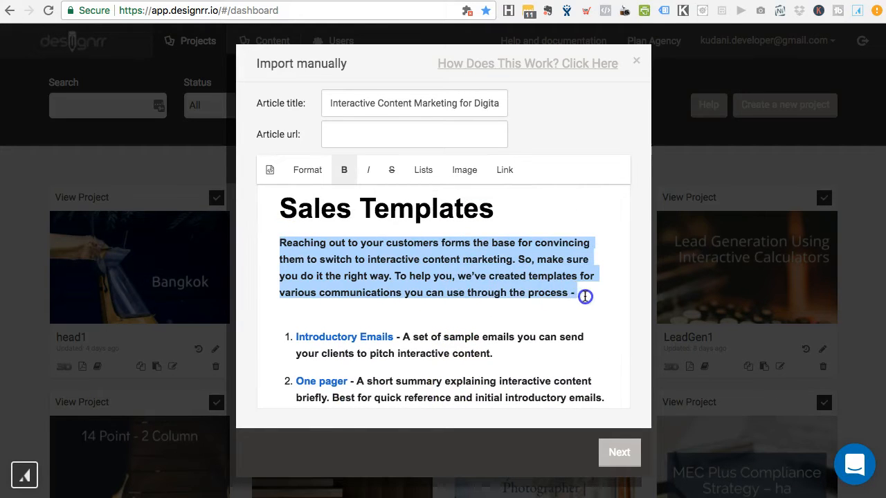
{"action": "left_click", "coordinate": [343, 172]}
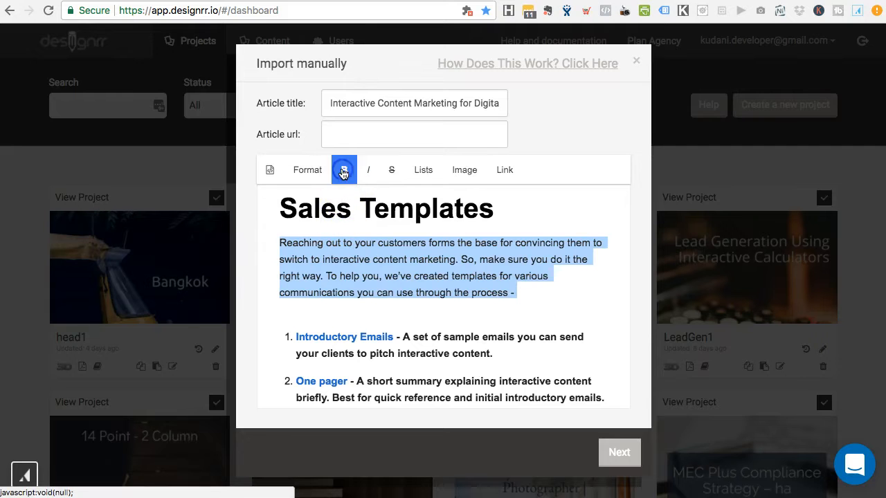
{"action": "left_click", "coordinate": [392, 260]}
Step: Unbold the numbered list of sales template descriptions
{"action": "scroll", "coordinate": [454, 270], "scroll_direction": "down", "scroll_amount": 5}
{"action": "scroll", "coordinate": [453, 268], "scroll_direction": "down", "scroll_amount": 3}
{"action": "scroll", "coordinate": [364, 284], "scroll_direction": "up", "scroll_amount": 7}
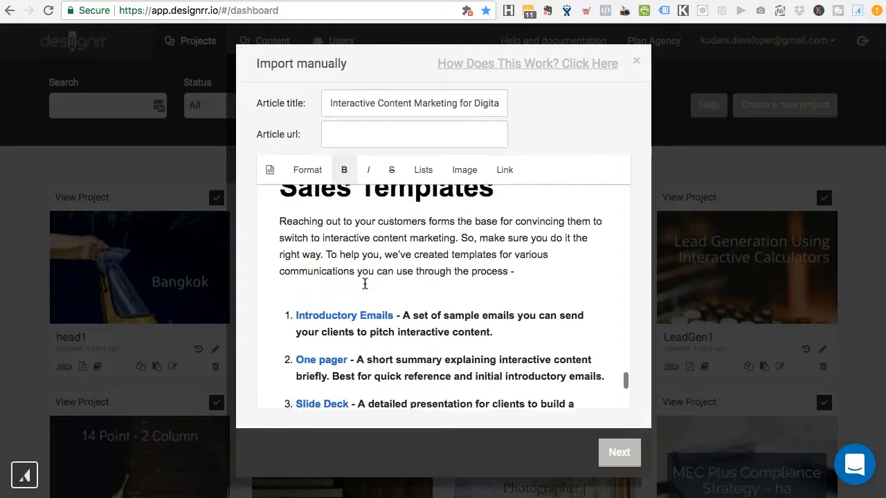
{"action": "left_click", "coordinate": [285, 298], "text": "shift"}
{"action": "left_click", "coordinate": [343, 174]}
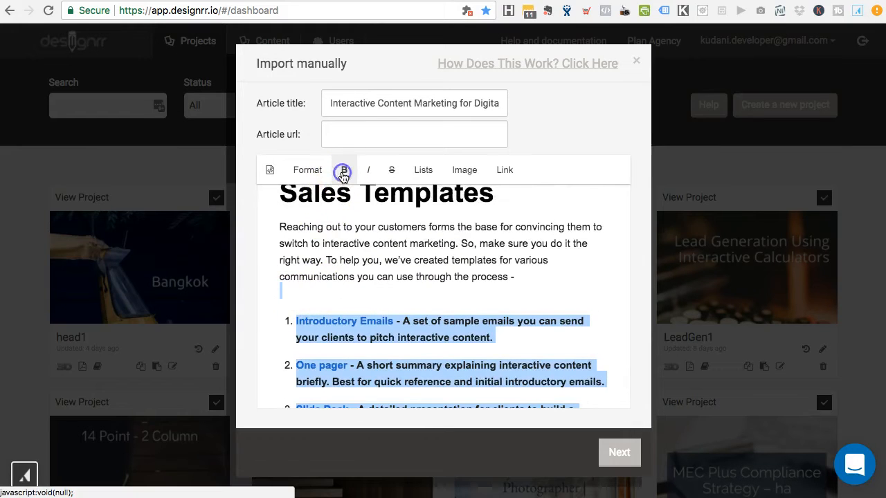
{"action": "left_click", "coordinate": [403, 277]}
Step: Unbold the two paragraphs running from 'Creating' through 'platforms.'
{"action": "scroll", "coordinate": [403, 277], "scroll_direction": "down", "scroll_amount": 5}
{"action": "scroll", "coordinate": [403, 275], "scroll_direction": "down", "scroll_amount": 4}
{"action": "left_click", "coordinate": [418, 253]}
{"action": "scroll", "coordinate": [422, 249], "scroll_direction": "up", "scroll_amount": 1}
{"action": "scroll", "coordinate": [431, 243], "scroll_direction": "down", "scroll_amount": 3}
{"action": "left_click", "coordinate": [431, 245]}
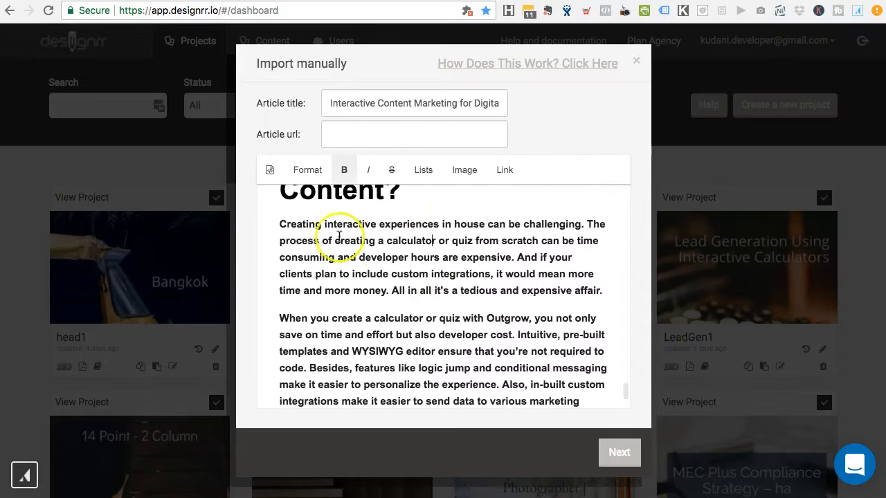
{"action": "left_click", "coordinate": [279, 224]}
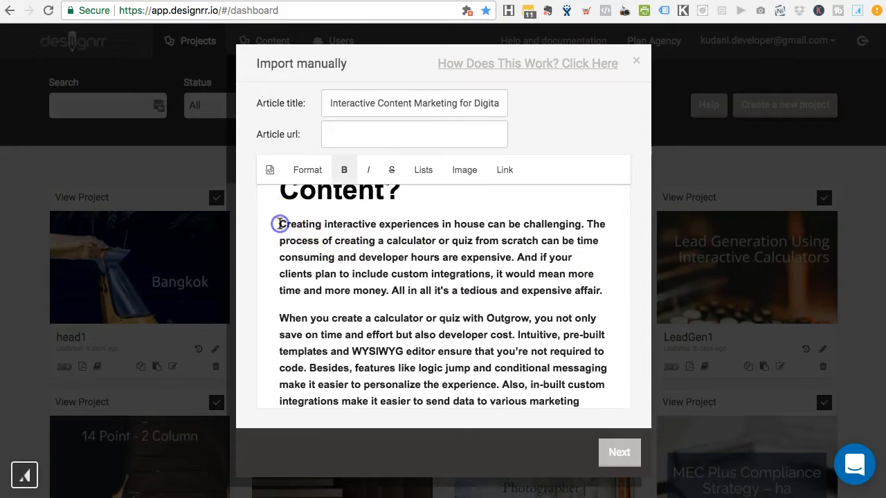
{"action": "scroll", "coordinate": [381, 299], "scroll_direction": "down", "scroll_amount": 5}
{"action": "scroll", "coordinate": [382, 298], "scroll_direction": "up", "scroll_amount": 2}
{"action": "left_click", "coordinate": [397, 319], "text": "shift"}
{"action": "scroll", "coordinate": [356, 231], "scroll_direction": "up", "scroll_amount": 3}
{"action": "left_click", "coordinate": [343, 169]}
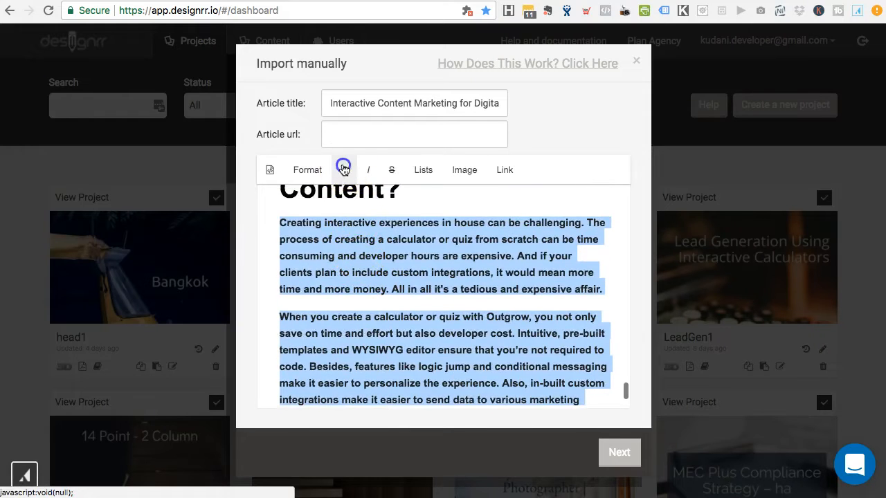
Step: Clear strikethrough from 'How to Get Started with Creating Interactive Content?' and delete the blank line above
{"action": "left_click", "coordinate": [365, 250]}
{"action": "scroll", "coordinate": [365, 251], "scroll_direction": "up", "scroll_amount": 3}
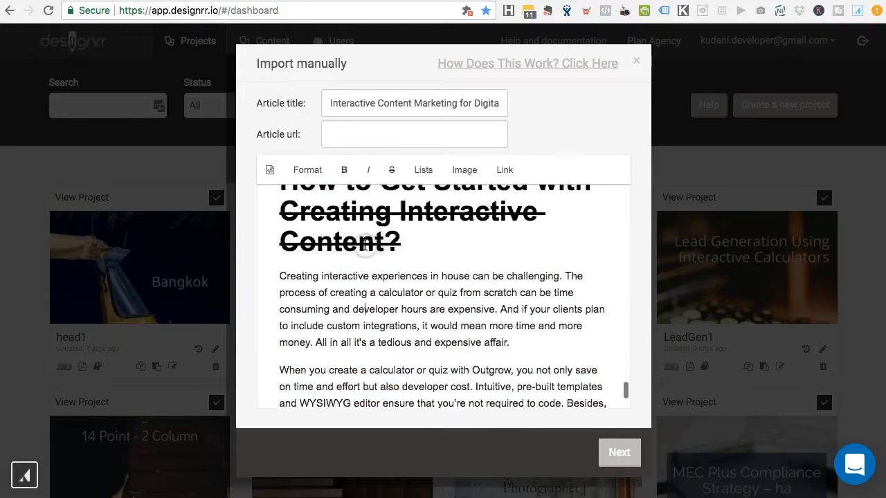
{"action": "scroll", "coordinate": [422, 273], "scroll_direction": "up", "scroll_amount": 2}
{"action": "scroll", "coordinate": [405, 306], "scroll_direction": "down", "scroll_amount": 1}
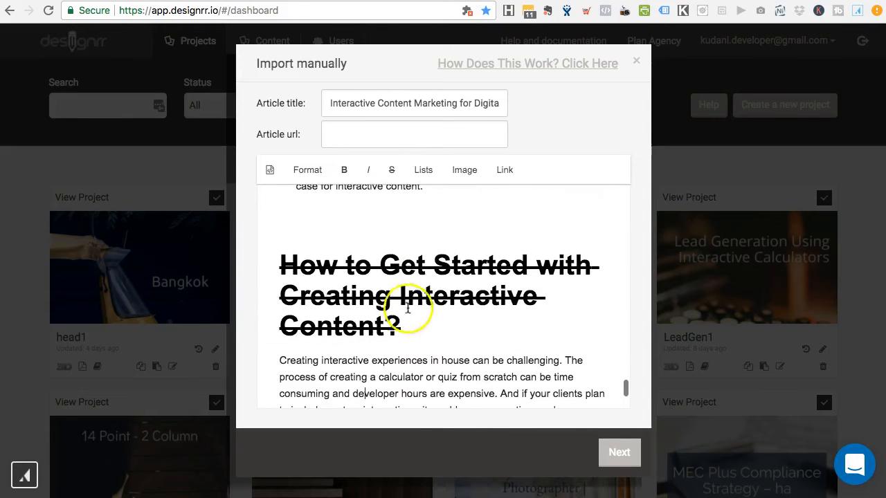
{"action": "left_click", "coordinate": [417, 323]}
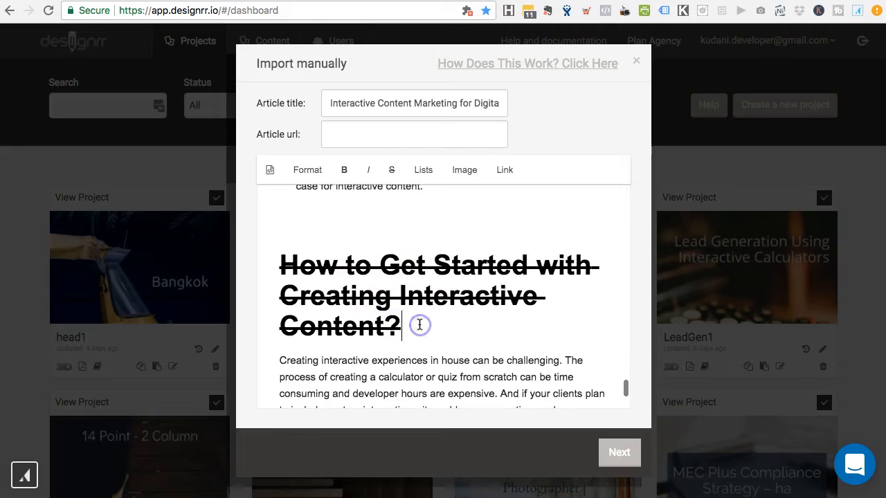
{"action": "left_click_drag", "start_coordinate": [404, 326], "coordinate": [279, 267]}
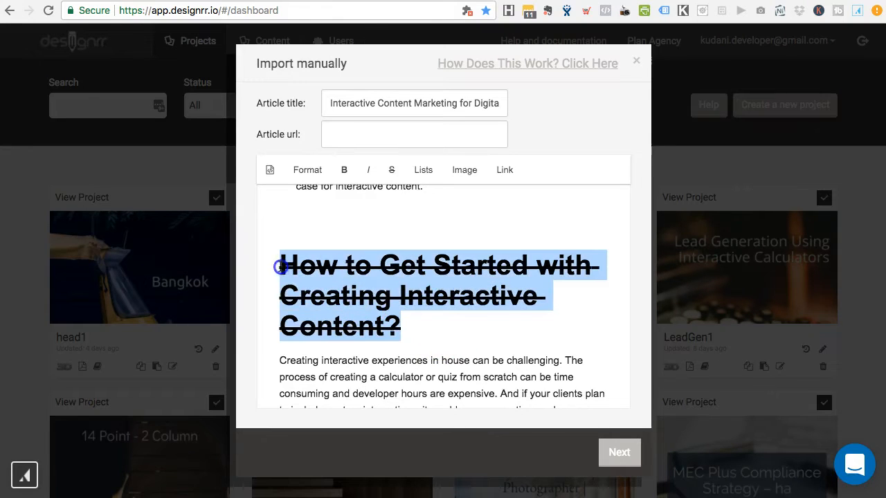
{"action": "left_click", "coordinate": [391, 173]}
{"action": "left_click", "coordinate": [369, 224]}
{"action": "key", "text": "BackSpace"}
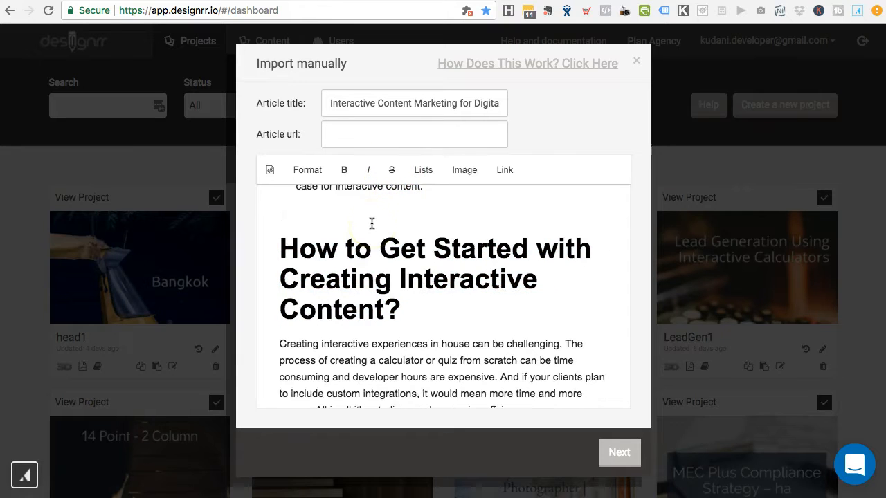
{"action": "scroll", "coordinate": [438, 317], "scroll_direction": "down", "scroll_amount": 3}
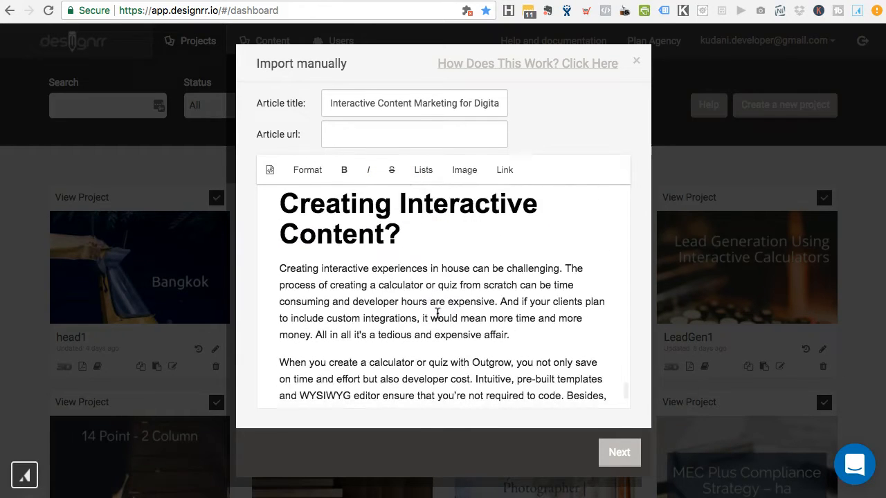
{"action": "scroll", "coordinate": [437, 314], "scroll_direction": "down", "scroll_amount": 2}
Step: Delete the Bonus section at the end of the imported article
{"action": "left_click", "coordinate": [450, 257]}
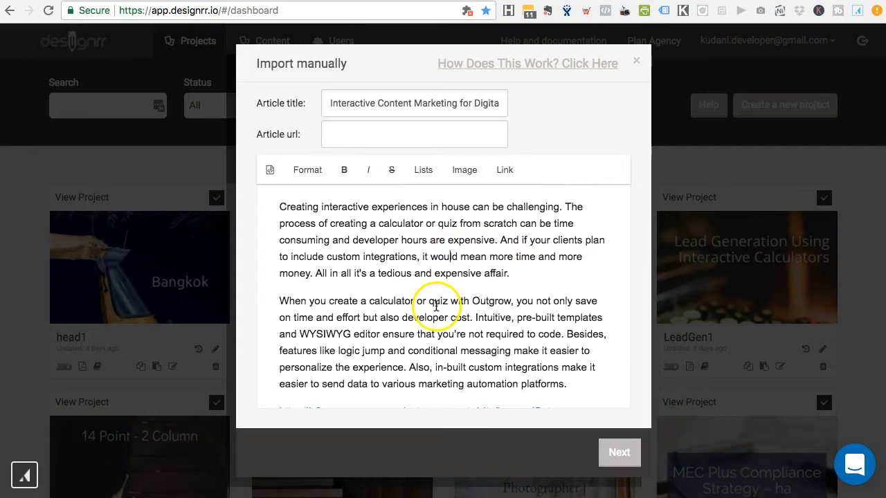
{"action": "scroll", "coordinate": [436, 306], "scroll_direction": "down", "scroll_amount": 4}
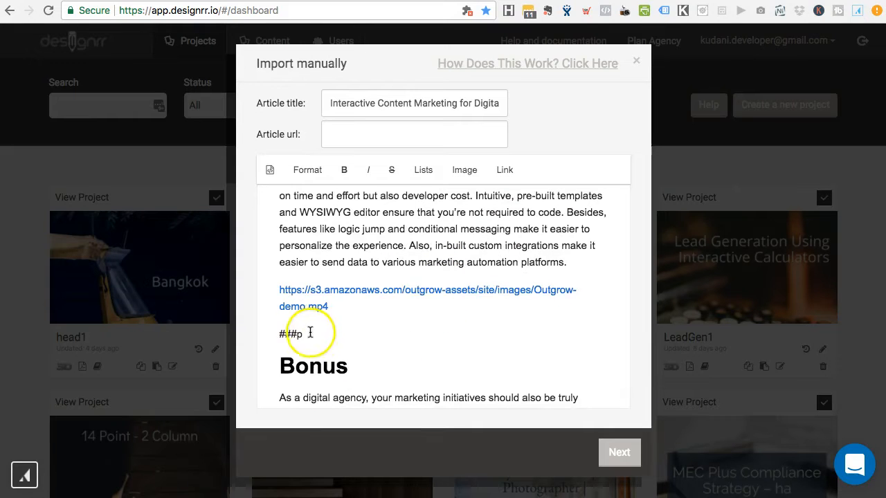
{"action": "scroll", "coordinate": [415, 353], "scroll_direction": "down", "scroll_amount": 10}
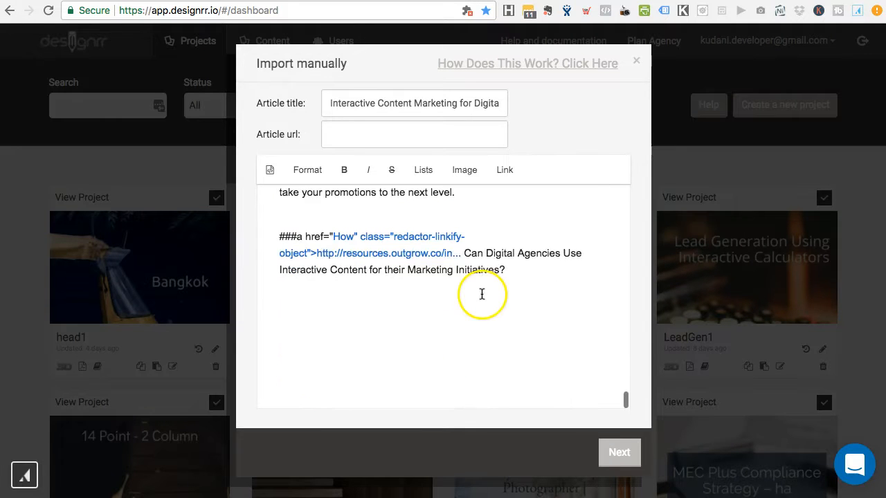
{"action": "scroll", "coordinate": [488, 298], "scroll_direction": "up", "scroll_amount": 3}
{"action": "key", "text": "ctrl+a"}
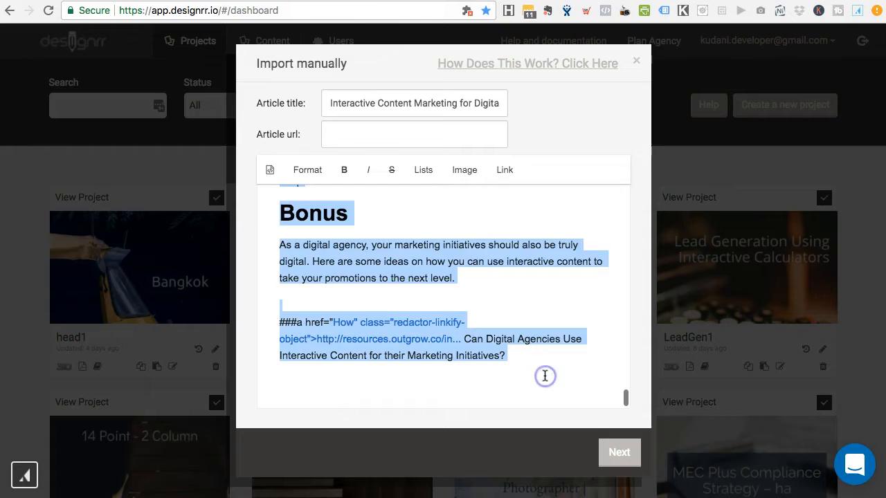
{"action": "key", "text": "BackSpace"}
Step: Delete the Outgrow mp4 video URL from the article text
{"action": "left_click", "coordinate": [473, 311]}
{"action": "scroll", "coordinate": [474, 312], "scroll_direction": "up", "scroll_amount": 3}
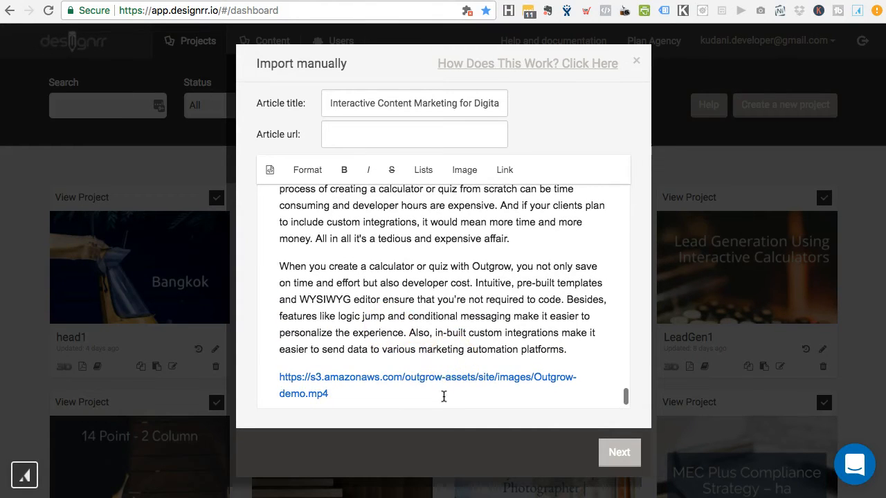
{"action": "left_click_drag", "start_coordinate": [442, 396], "coordinate": [274, 359]}
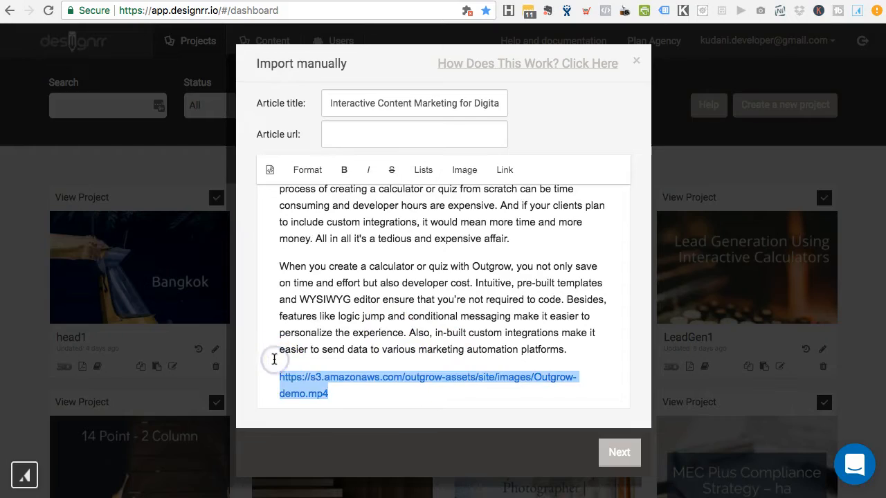
{"action": "key", "text": "BackSpace"}
Step: Remove the stray '###a ' markup before the quiz link and submit the import
{"action": "scroll", "coordinate": [421, 278], "scroll_direction": "down", "scroll_amount": 10}
{"action": "scroll", "coordinate": [421, 279], "scroll_direction": "up", "scroll_amount": 10}
{"action": "scroll", "coordinate": [422, 278], "scroll_direction": "up", "scroll_amount": 10}
{"action": "scroll", "coordinate": [422, 279], "scroll_direction": "up", "scroll_amount": 10}
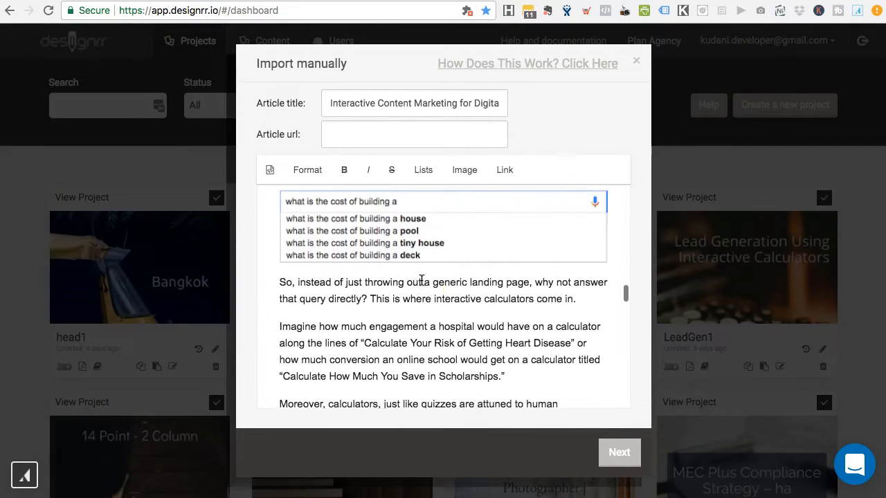
{"action": "scroll", "coordinate": [421, 336], "scroll_direction": "up", "scroll_amount": 8}
{"action": "scroll", "coordinate": [421, 343], "scroll_direction": "up", "scroll_amount": 8}
{"action": "scroll", "coordinate": [421, 342], "scroll_direction": "down", "scroll_amount": 3}
{"action": "scroll", "coordinate": [422, 341], "scroll_direction": "down", "scroll_amount": 3}
{"action": "left_click", "coordinate": [341, 257]}
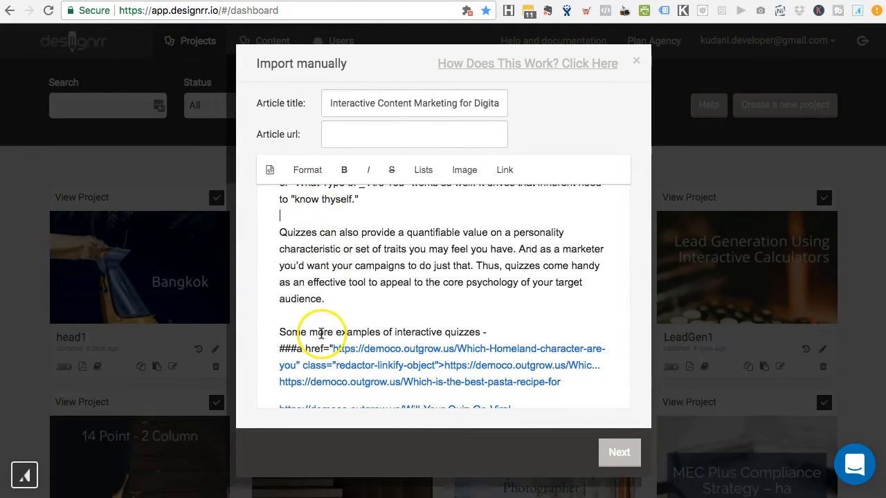
{"action": "scroll", "coordinate": [349, 314], "scroll_direction": "down", "scroll_amount": 3}
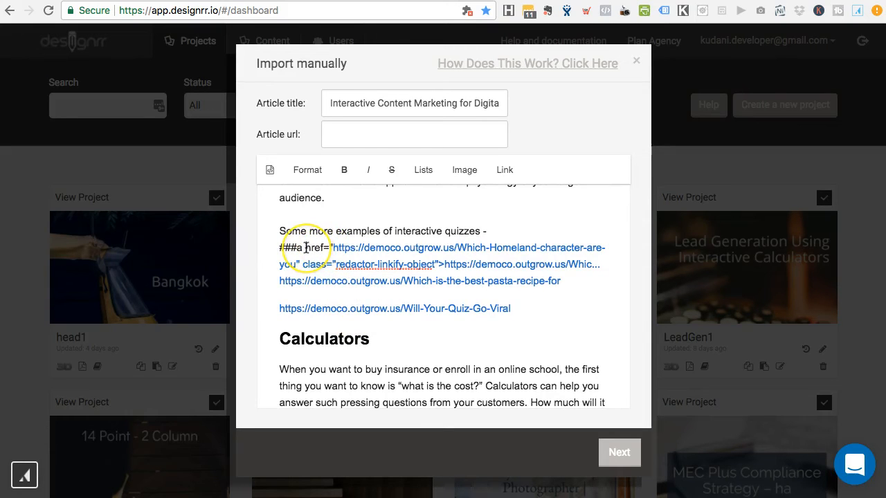
{"action": "key", "text": "BackSpace"}
{"action": "key", "text": "BackSpace"}
{"action": "key", "text": "BackSpace"}
{"action": "key", "text": "BackSpace"}
{"action": "key", "text": "BackSpace"}
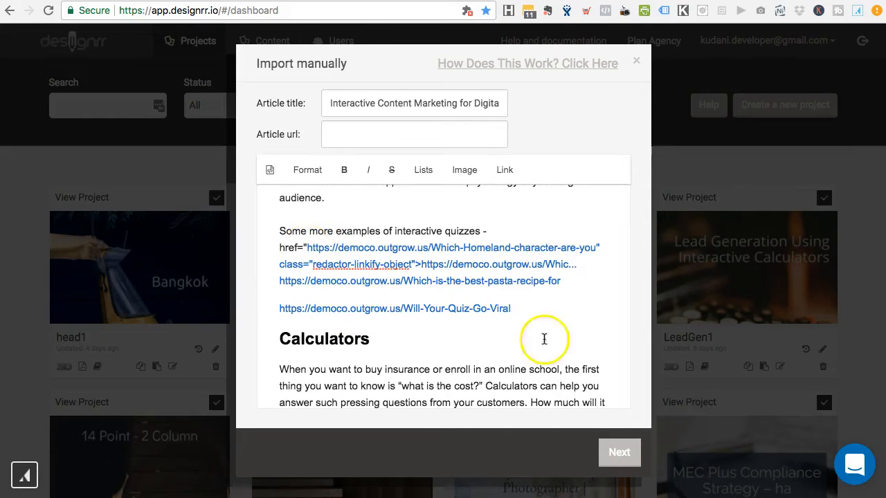
{"action": "left_click", "coordinate": [629, 454]}
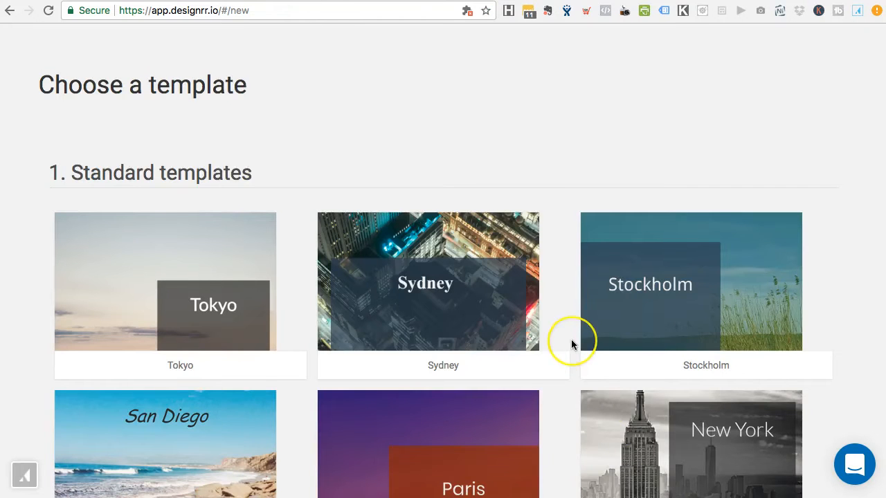
Step: Pick Two Column Template 1 and create a project named 'Whitepaper'
{"action": "scroll", "coordinate": [571, 340], "scroll_direction": "down", "scroll_amount": 12}
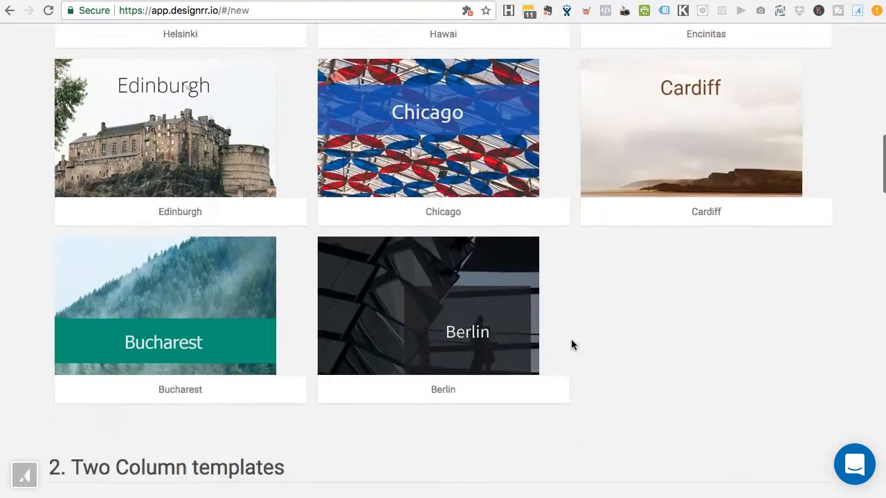
{"action": "scroll", "coordinate": [571, 342], "scroll_direction": "down", "scroll_amount": 6}
{"action": "left_click", "coordinate": [382, 191]}
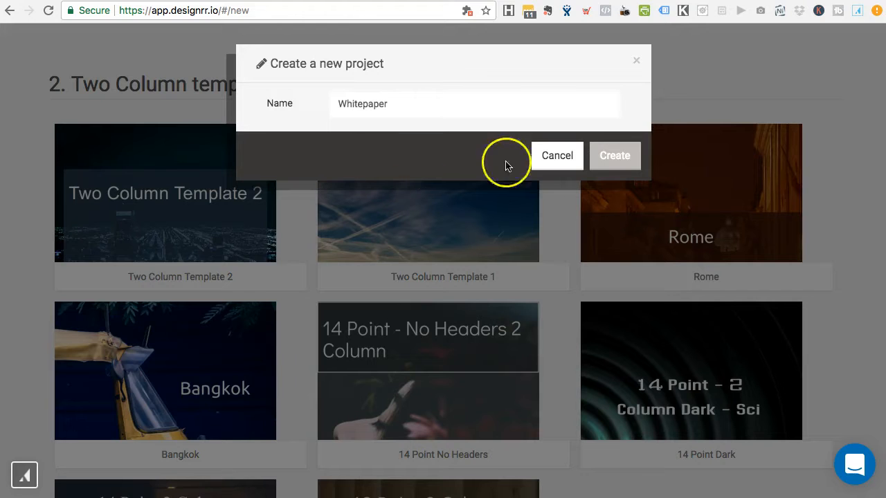
{"action": "left_click", "coordinate": [618, 158]}
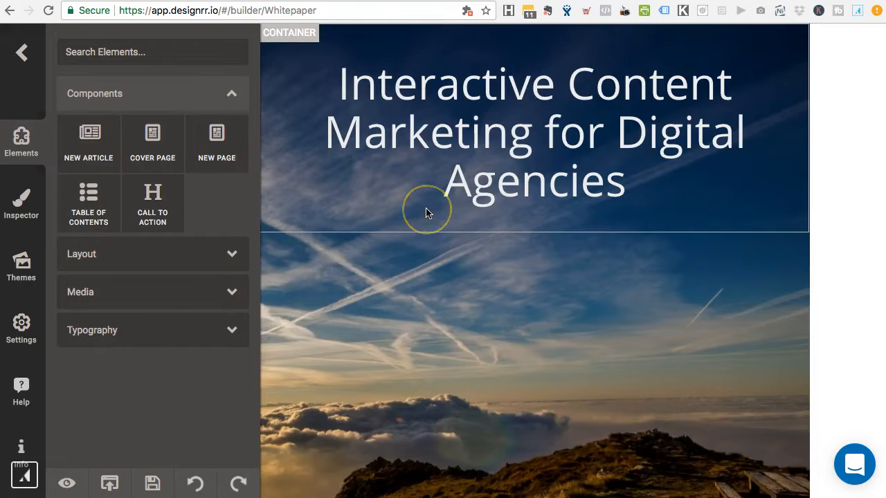
Step: Select the 'How Digital Marketing Firms Can Create a New Revenue Stream' subtitle paragraph
{"action": "scroll", "coordinate": [449, 292], "scroll_direction": "down", "scroll_amount": 5}
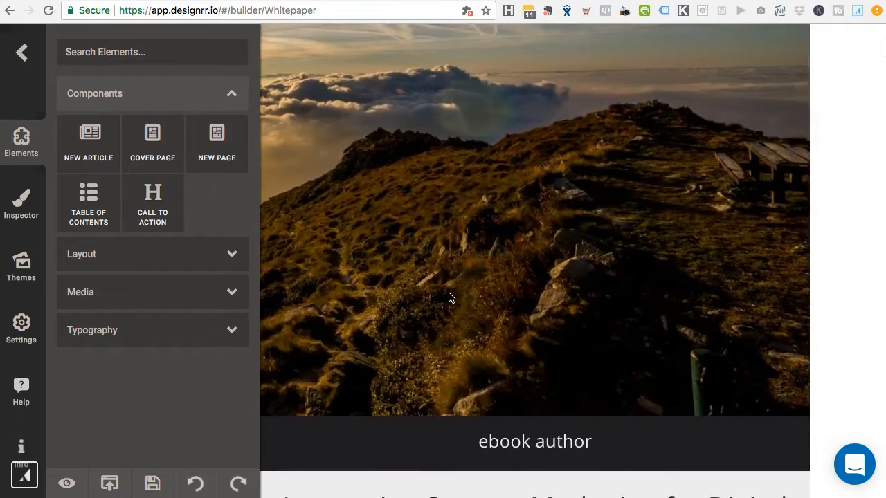
{"action": "scroll", "coordinate": [638, 289], "scroll_direction": "down", "scroll_amount": 3}
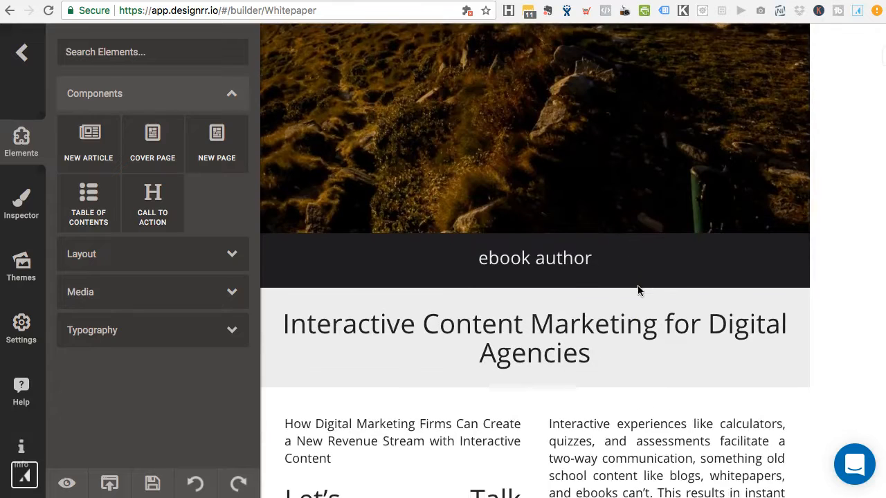
{"action": "scroll", "coordinate": [673, 227], "scroll_direction": "down", "scroll_amount": 4}
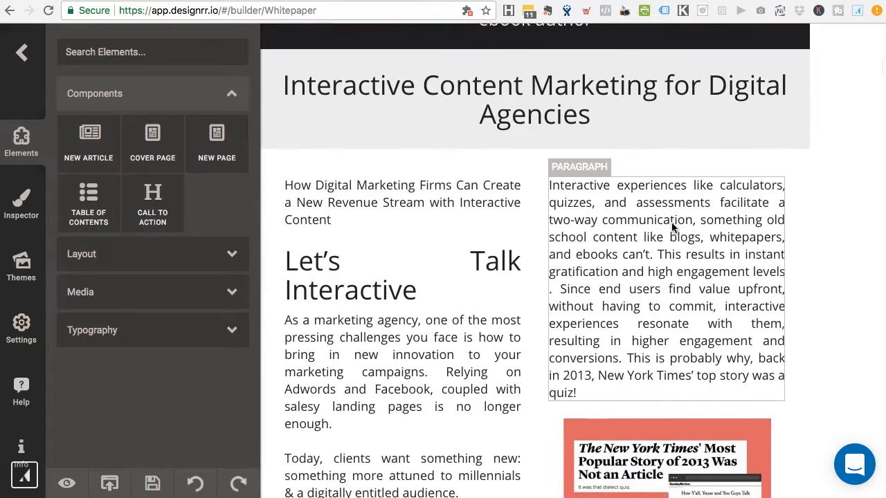
{"action": "scroll", "coordinate": [673, 227], "scroll_direction": "down", "scroll_amount": 2}
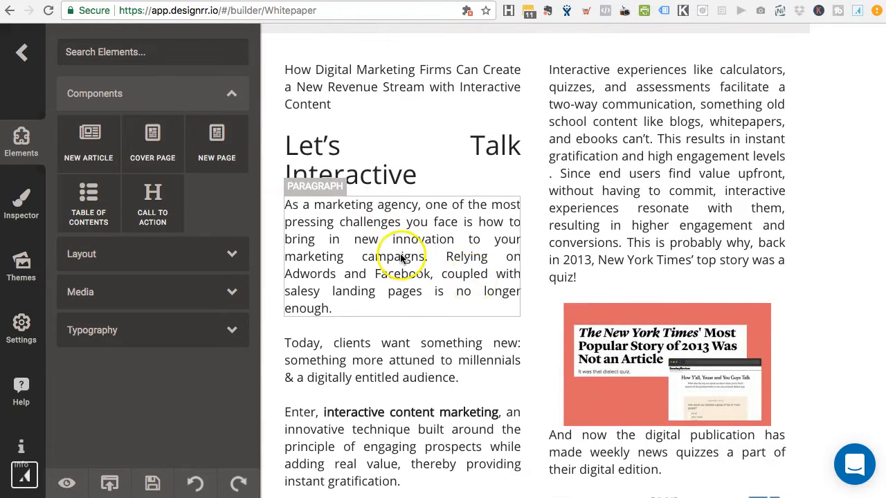
{"action": "scroll", "coordinate": [619, 182], "scroll_direction": "down", "scroll_amount": 5}
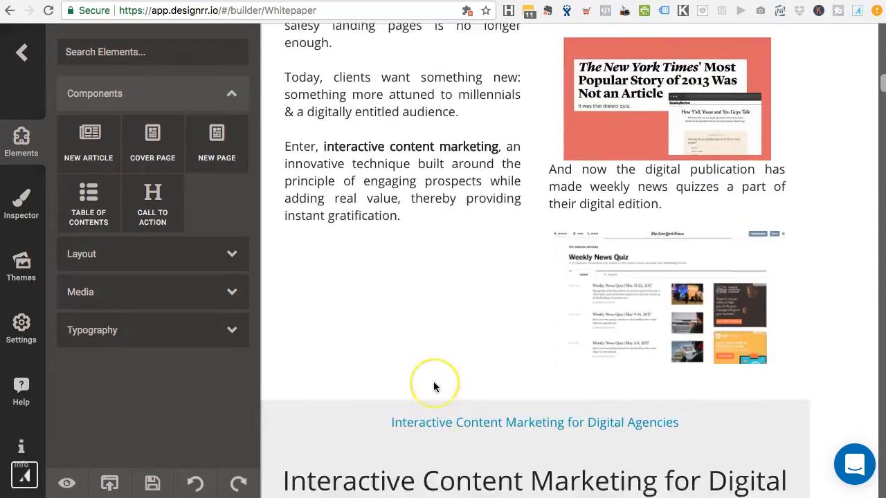
{"action": "scroll", "coordinate": [434, 387], "scroll_direction": "up", "scroll_amount": 4}
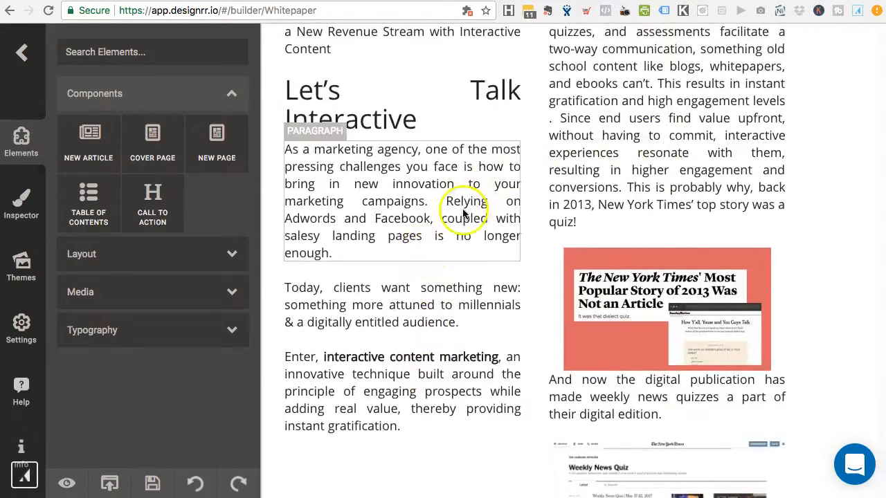
{"action": "scroll", "coordinate": [462, 211], "scroll_direction": "up", "scroll_amount": 3}
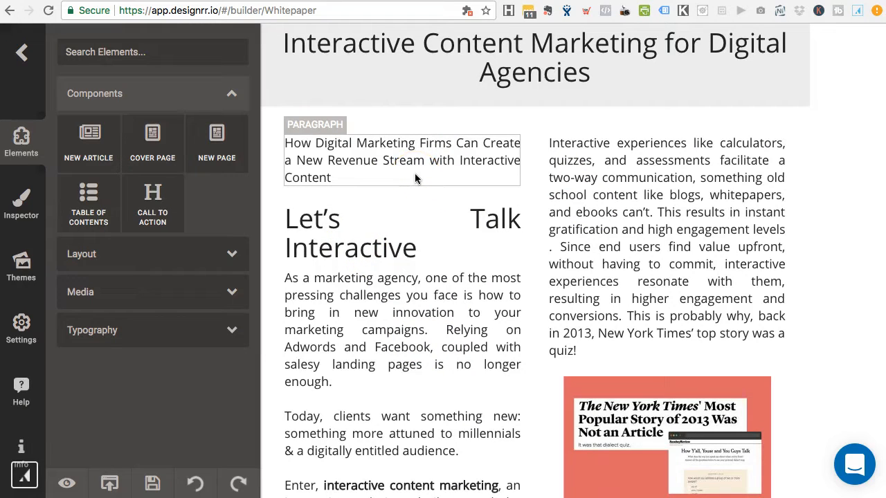
{"action": "left_click", "coordinate": [397, 160]}
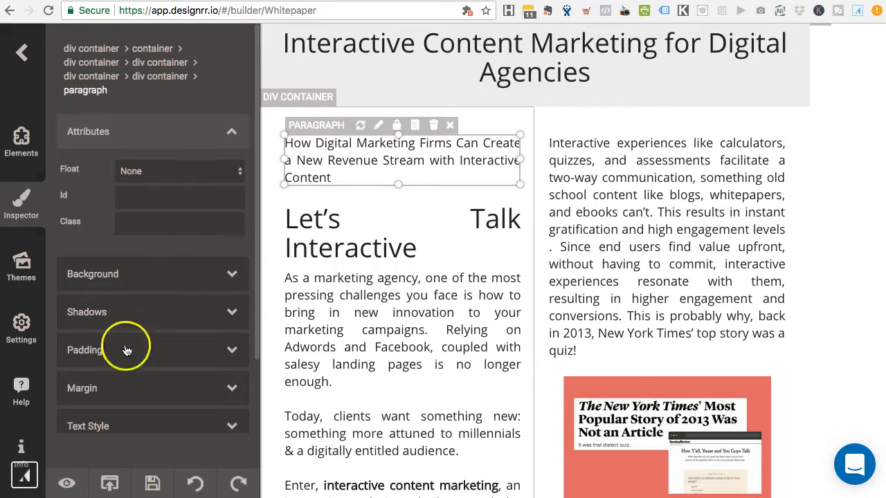
{"action": "scroll", "coordinate": [146, 366], "scroll_direction": "down", "scroll_amount": 2}
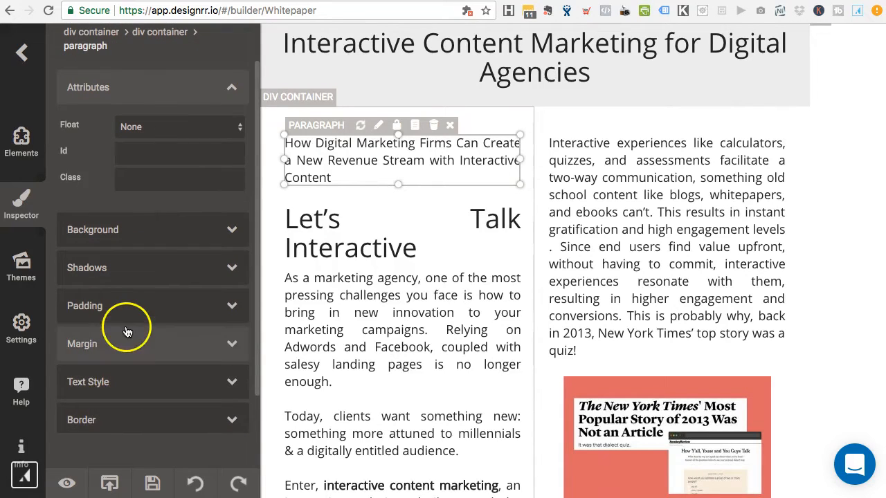
Step: Set the opening paragraph's font size to 12 px in Text Style
{"action": "scroll", "coordinate": [127, 277], "scroll_direction": "down", "scroll_amount": 2}
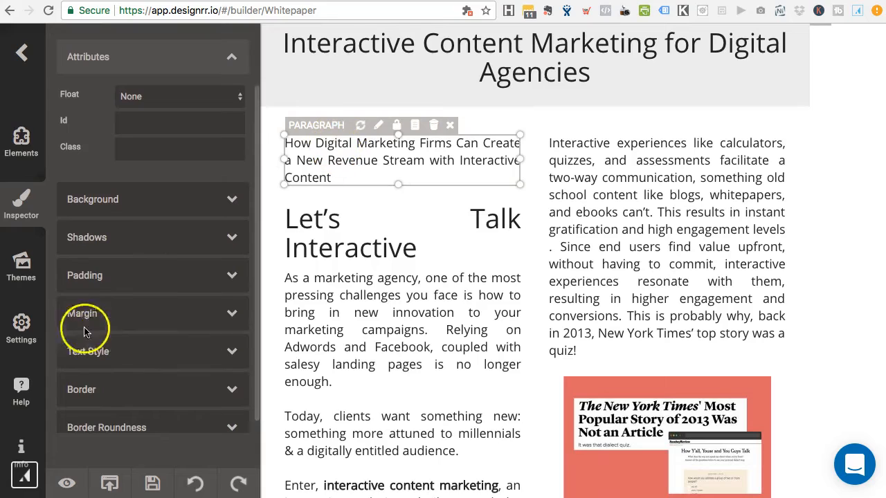
{"action": "left_click", "coordinate": [101, 355]}
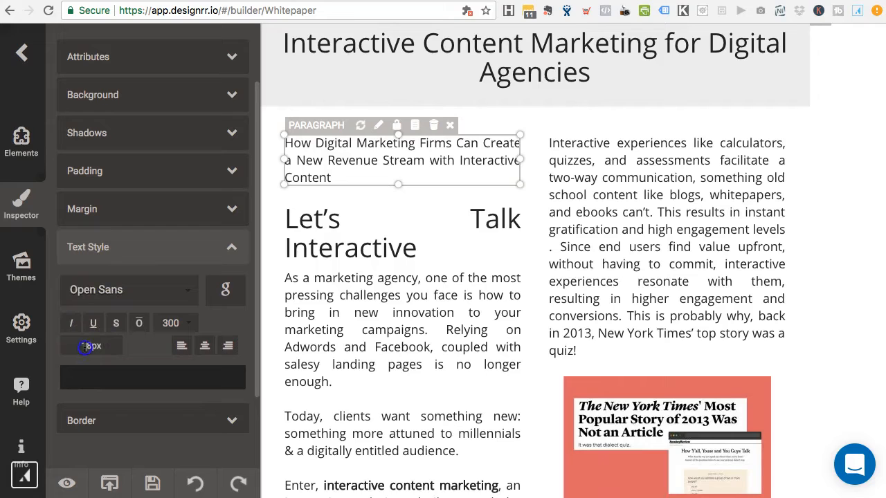
{"action": "type", "text": "12"}
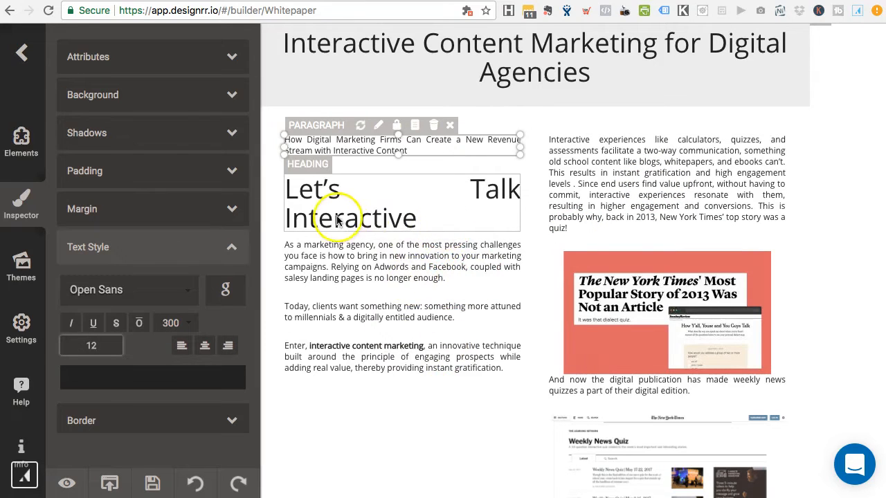
Step: Set the 'Let's Talk Interactive' heading to 24 px
{"action": "left_click", "coordinate": [386, 220]}
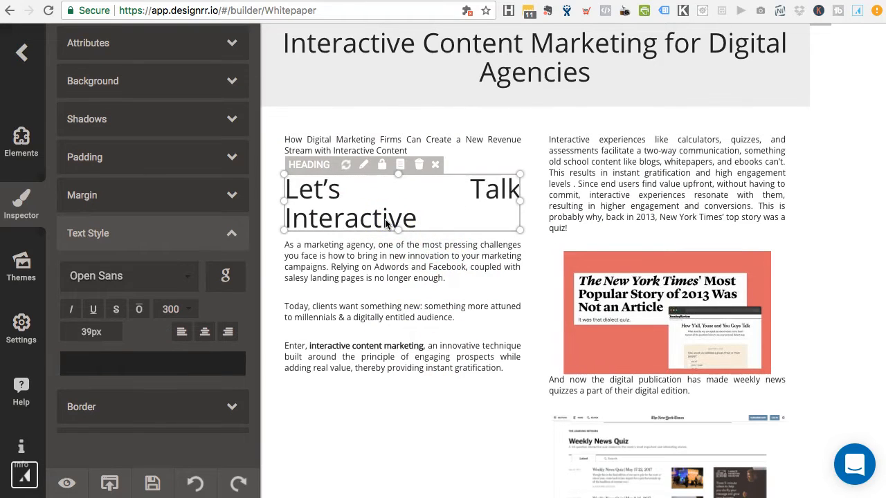
{"action": "left_click", "coordinate": [92, 331]}
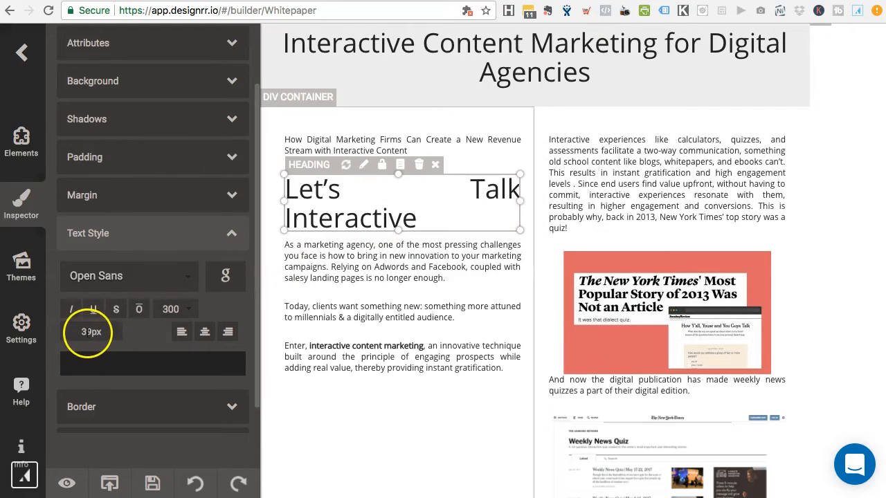
{"action": "key", "text": "Return"}
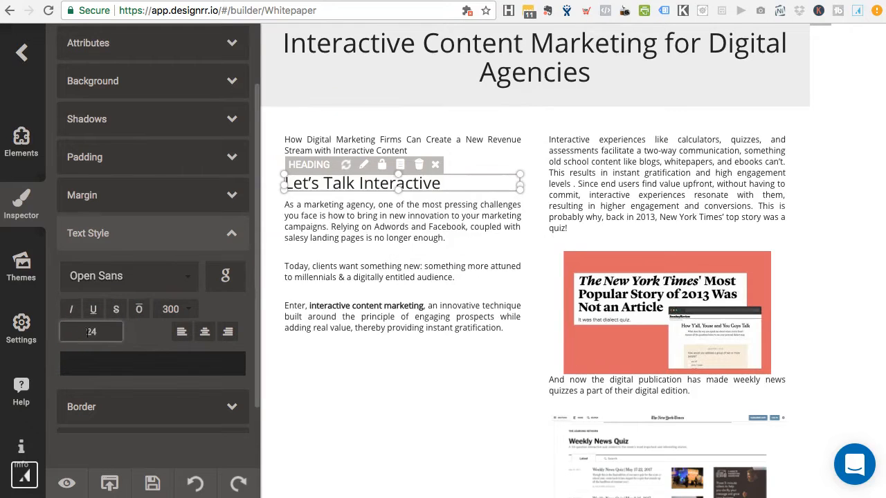
{"action": "scroll", "coordinate": [427, 246], "scroll_direction": "down", "scroll_amount": 3}
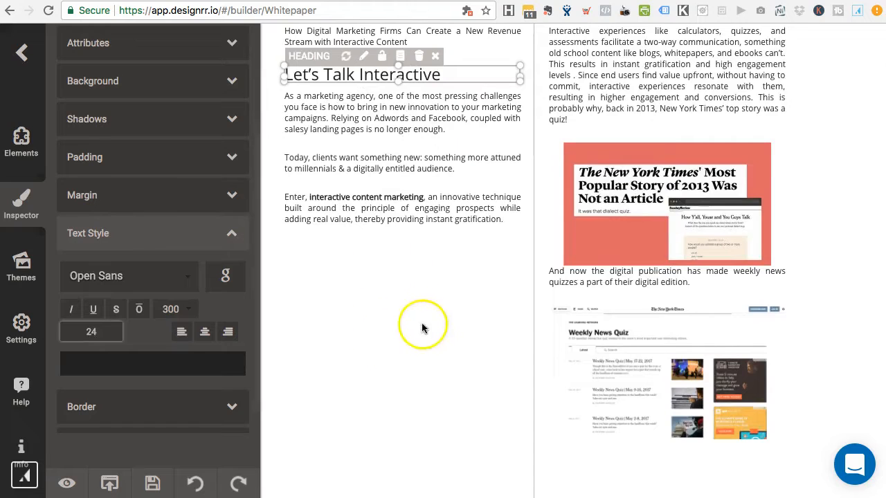
{"action": "scroll", "coordinate": [378, 301], "scroll_direction": "up", "scroll_amount": 1}
{"action": "left_click", "coordinate": [457, 250]}
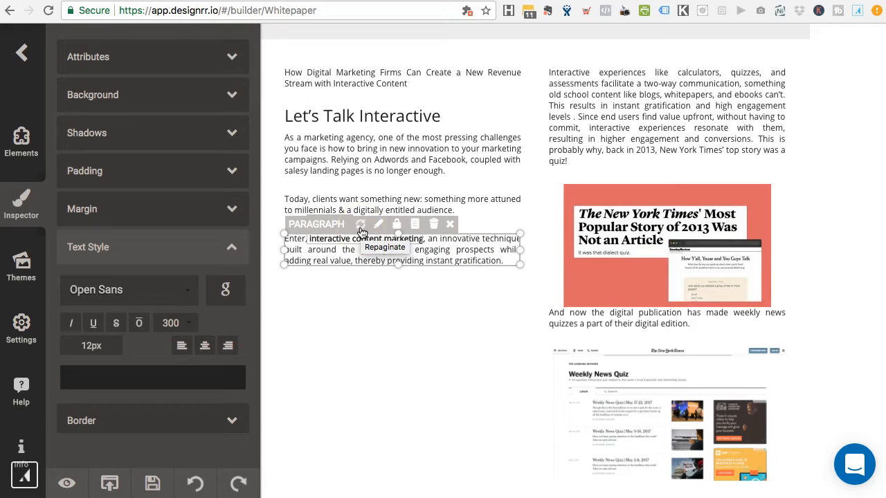
Step: Repaginate the document so its content reflows across pages
{"action": "left_click", "coordinate": [361, 231]}
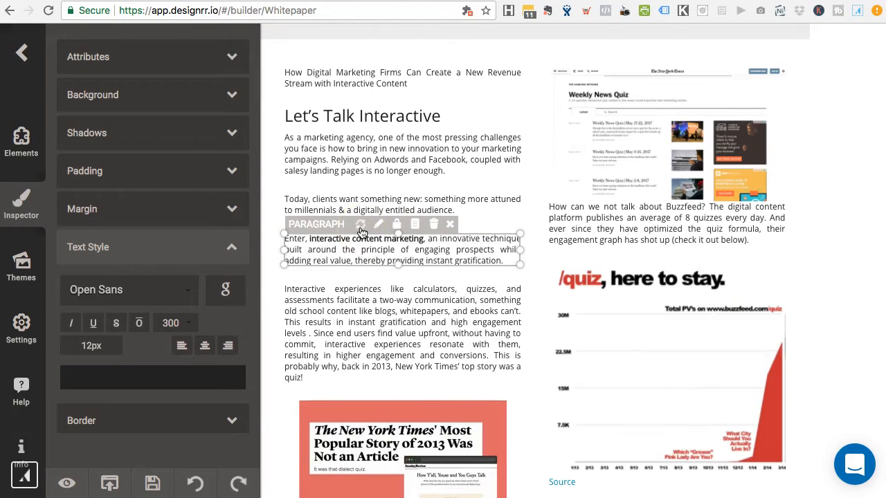
{"action": "scroll", "coordinate": [454, 319], "scroll_direction": "down", "scroll_amount": 3}
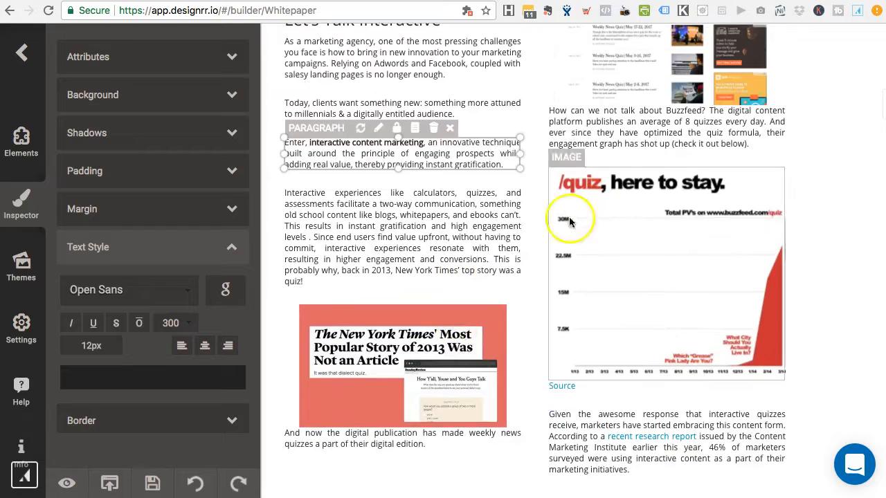
{"action": "scroll", "coordinate": [454, 378], "scroll_direction": "down", "scroll_amount": 5}
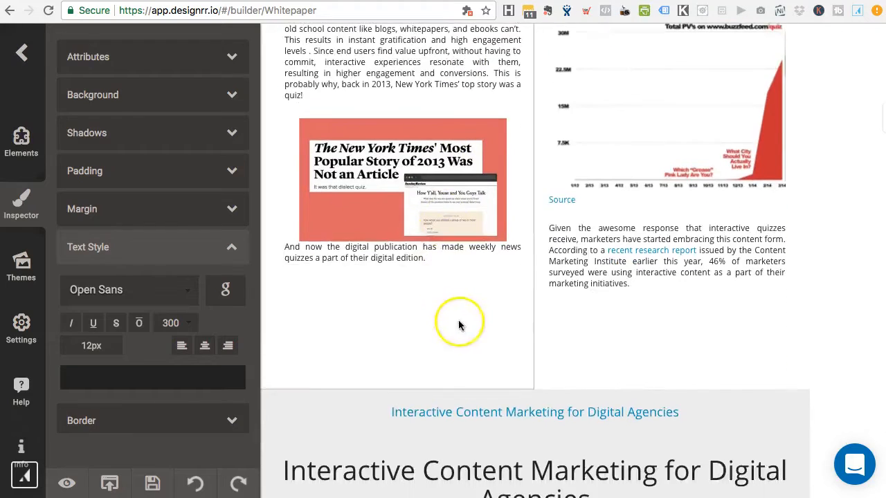
{"action": "scroll", "coordinate": [459, 325], "scroll_direction": "down", "scroll_amount": 10}
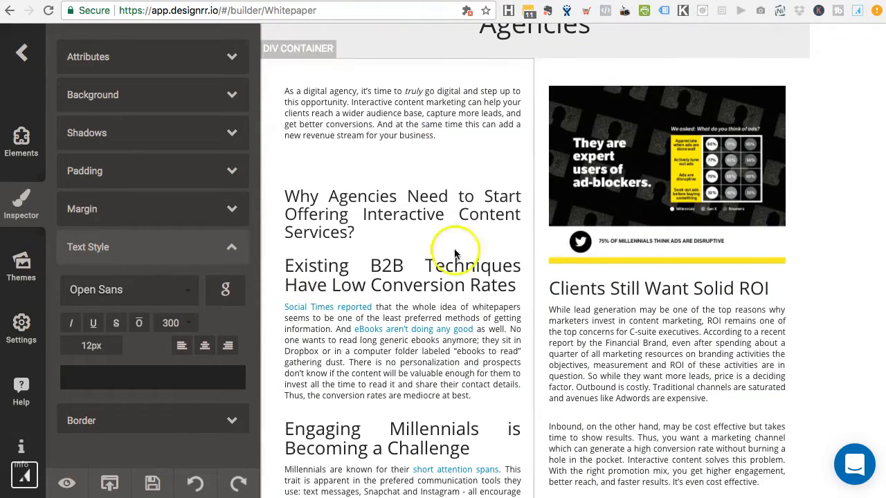
{"action": "scroll", "coordinate": [374, 249], "scroll_direction": "down", "scroll_amount": 1}
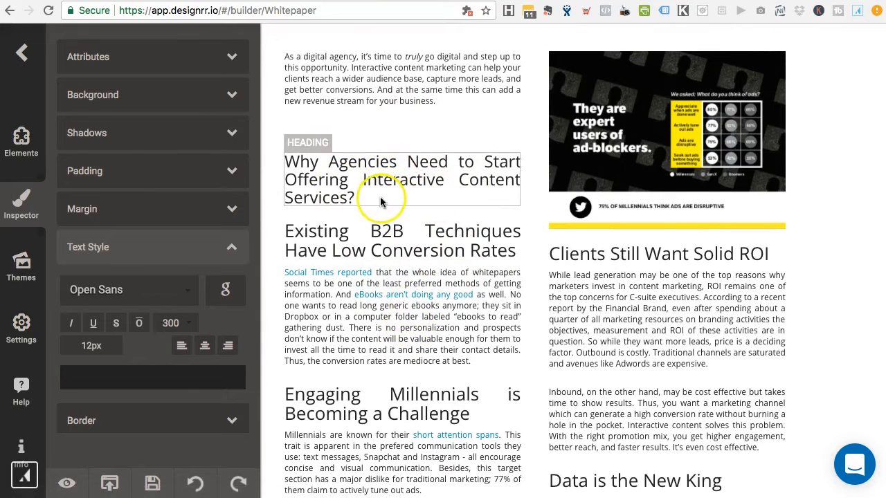
Step: Shrink the 'Existing B2B Techniques Have Low Conversion Rates' heading to 22 px
{"action": "left_click", "coordinate": [380, 200]}
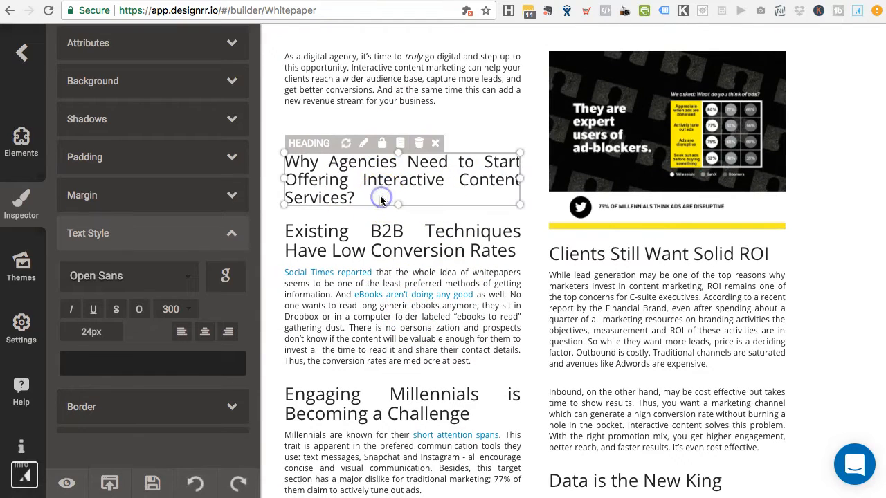
{"action": "left_click", "coordinate": [360, 179]}
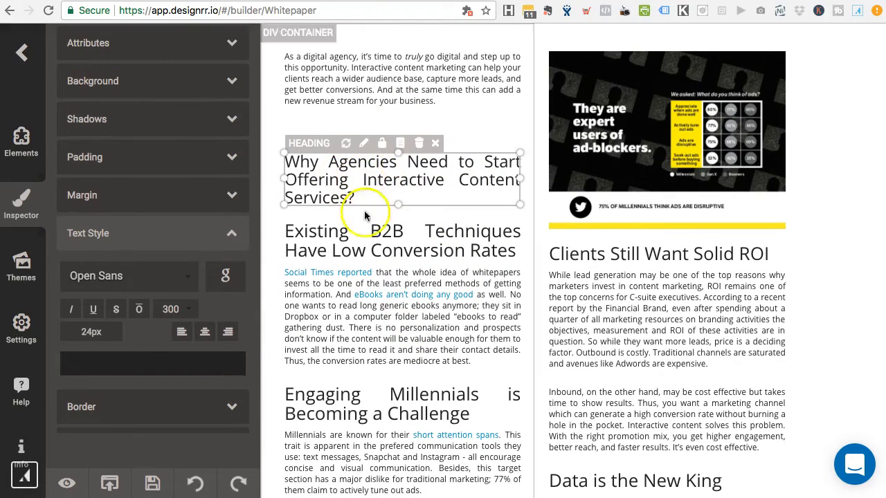
{"action": "left_click", "coordinate": [365, 241]}
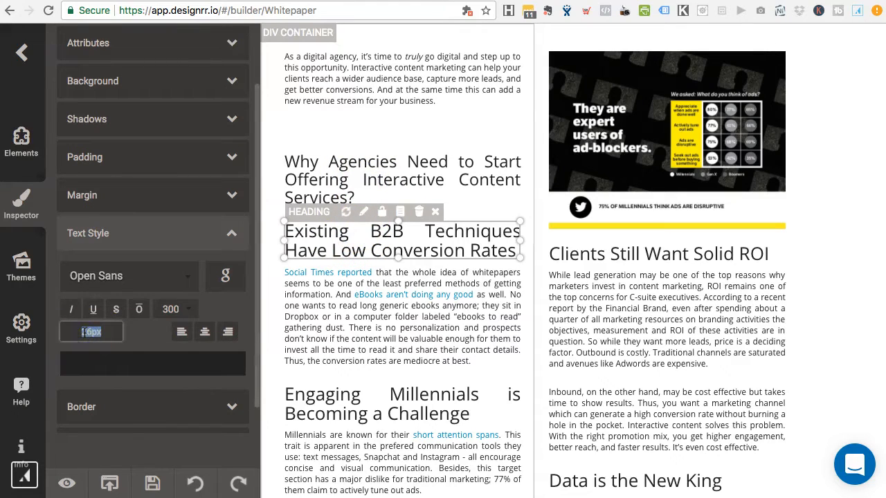
{"action": "key", "text": "Return"}
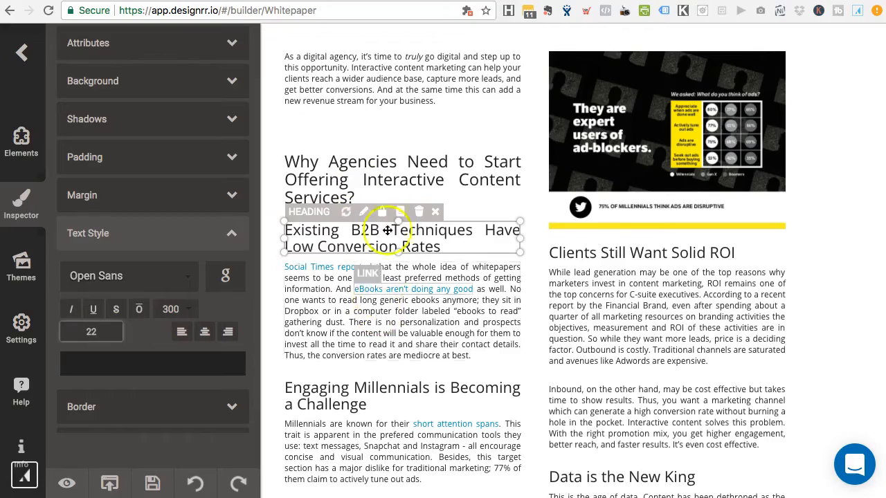
{"action": "scroll", "coordinate": [427, 327], "scroll_direction": "down", "scroll_amount": 1}
Step: Set the Case studies numbered list to 12 px
{"action": "scroll", "coordinate": [427, 327], "scroll_direction": "down", "scroll_amount": 10}
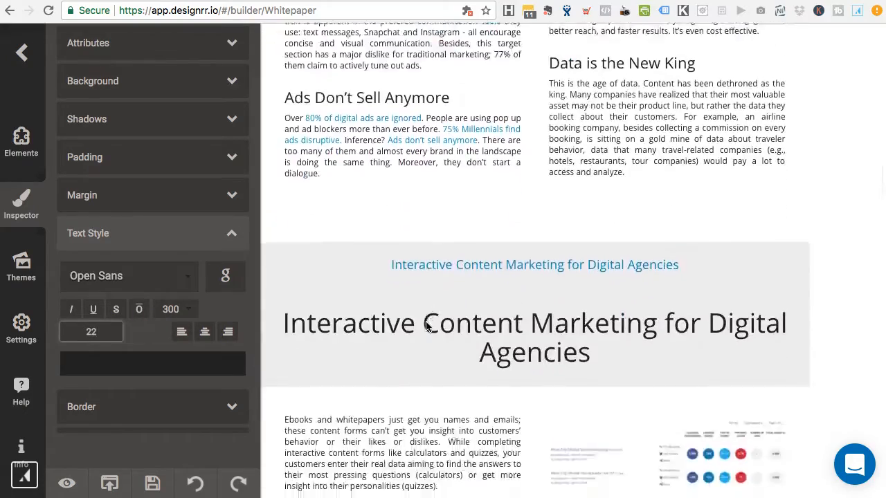
{"action": "scroll", "coordinate": [426, 322], "scroll_direction": "down", "scroll_amount": 12}
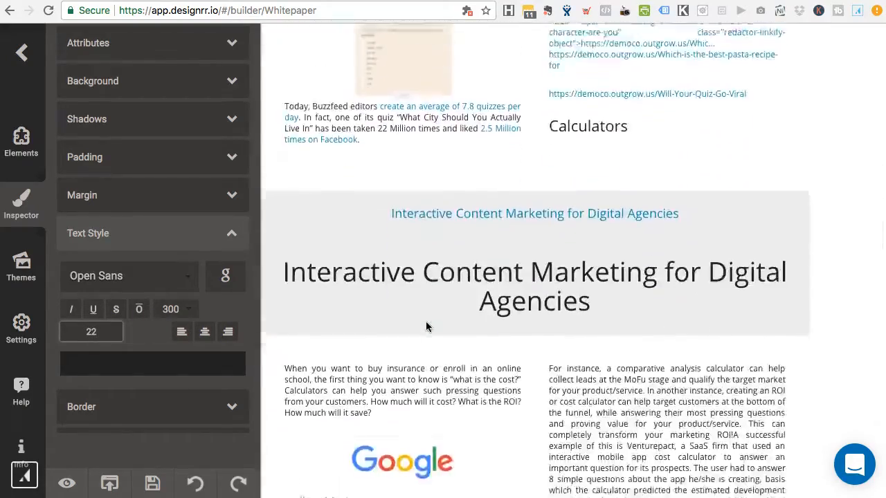
{"action": "scroll", "coordinate": [426, 327], "scroll_direction": "down", "scroll_amount": 12}
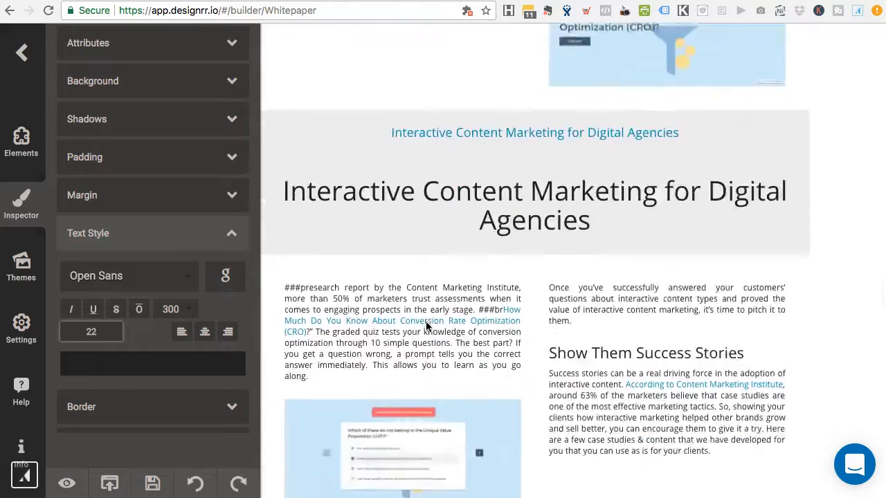
{"action": "scroll", "coordinate": [426, 327], "scroll_direction": "down", "scroll_amount": 7}
{"action": "scroll", "coordinate": [426, 326], "scroll_direction": "up", "scroll_amount": 7}
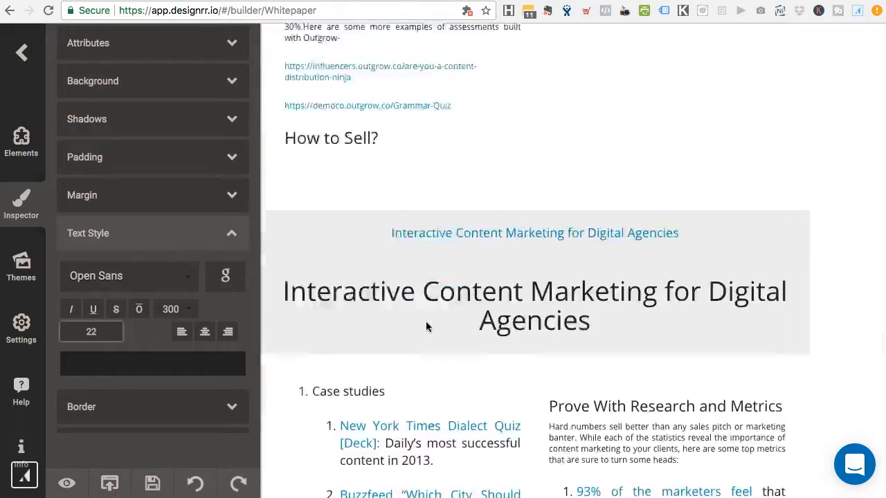
{"action": "scroll", "coordinate": [426, 327], "scroll_direction": "up", "scroll_amount": 2}
{"action": "scroll", "coordinate": [426, 326], "scroll_direction": "down", "scroll_amount": 10}
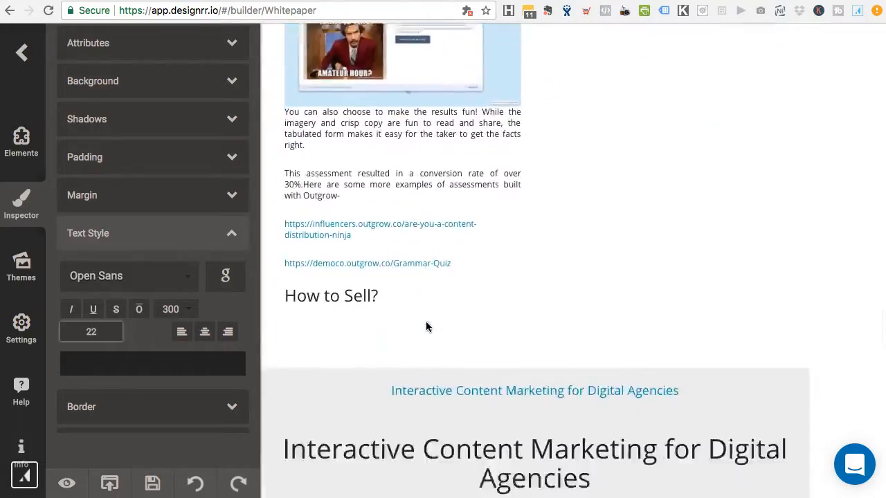
{"action": "scroll", "coordinate": [425, 326], "scroll_direction": "down", "scroll_amount": 5}
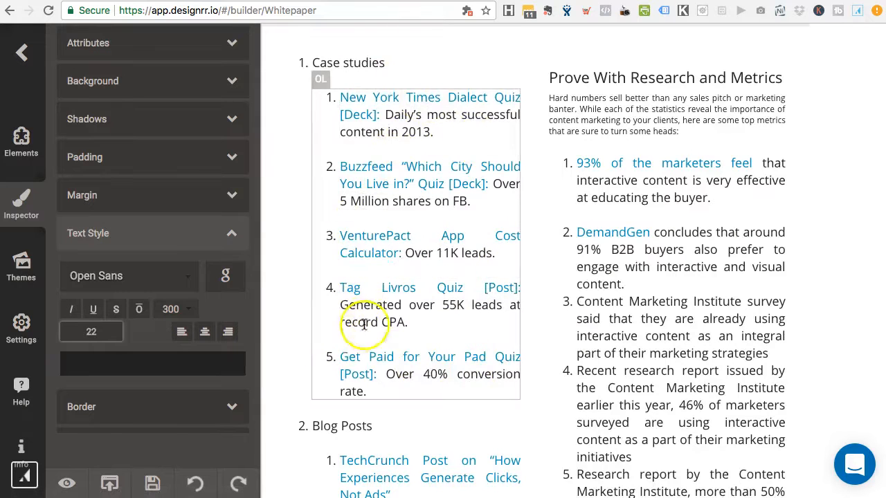
{"action": "scroll", "coordinate": [536, 173], "scroll_direction": "up", "scroll_amount": 1}
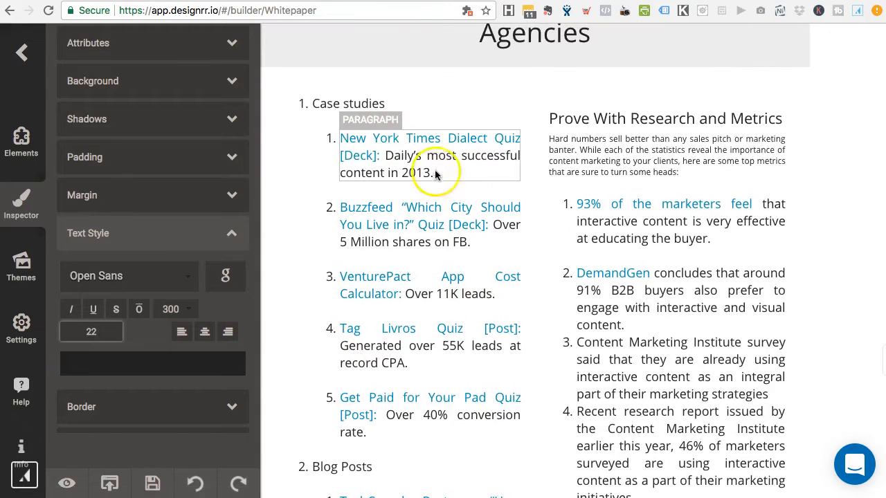
{"action": "left_click", "coordinate": [317, 143]}
{"action": "left_click", "coordinate": [88, 330]}
{"action": "type", "text": "12"}
{"action": "key", "text": "Return"}
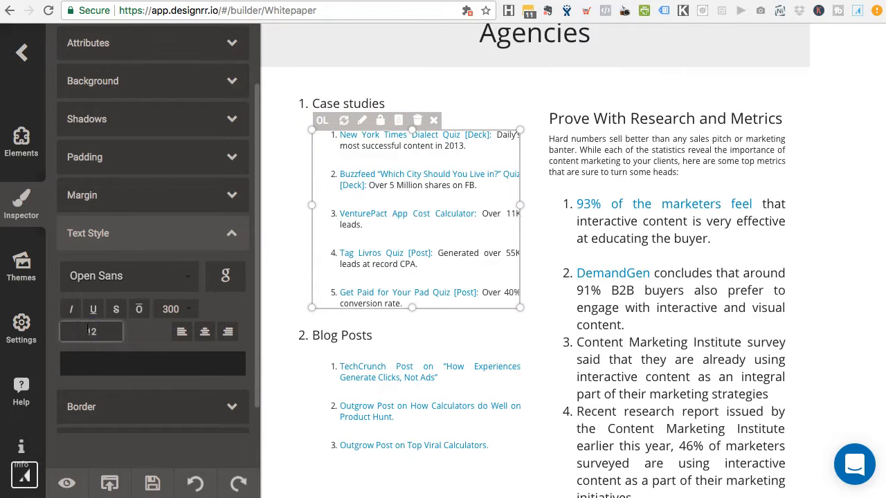
Step: Set the 'Prove With Research and Metrics' list to 12 px
{"action": "left_click", "coordinate": [704, 228]}
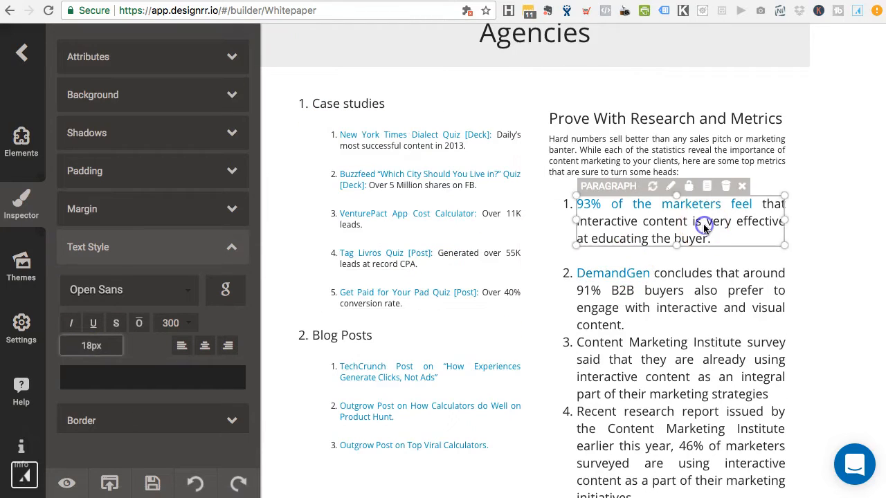
{"action": "left_click", "coordinate": [556, 206]}
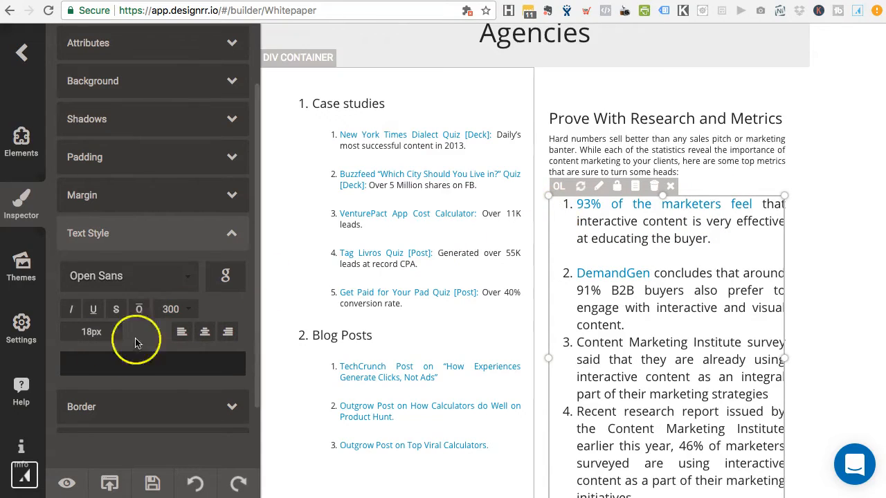
{"action": "type", "text": "2"}
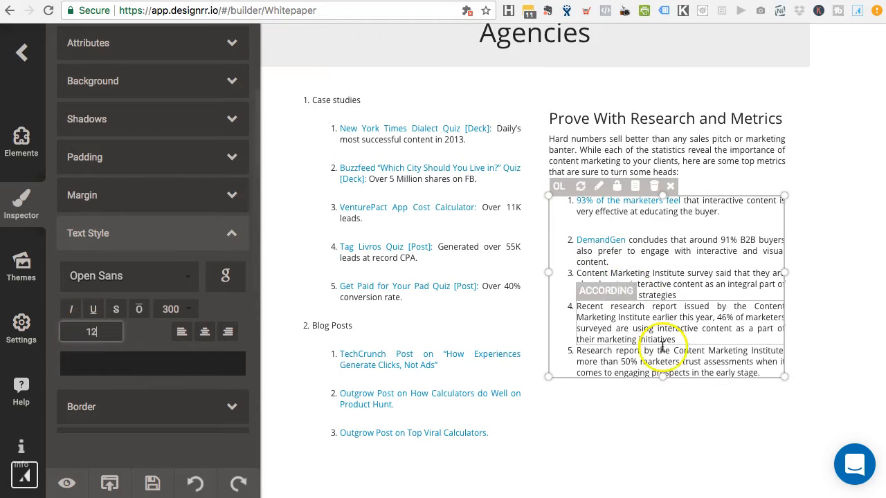
{"action": "scroll", "coordinate": [662, 346], "scroll_direction": "down", "scroll_amount": 1}
{"action": "scroll", "coordinate": [669, 425], "scroll_direction": "up", "scroll_amount": 10}
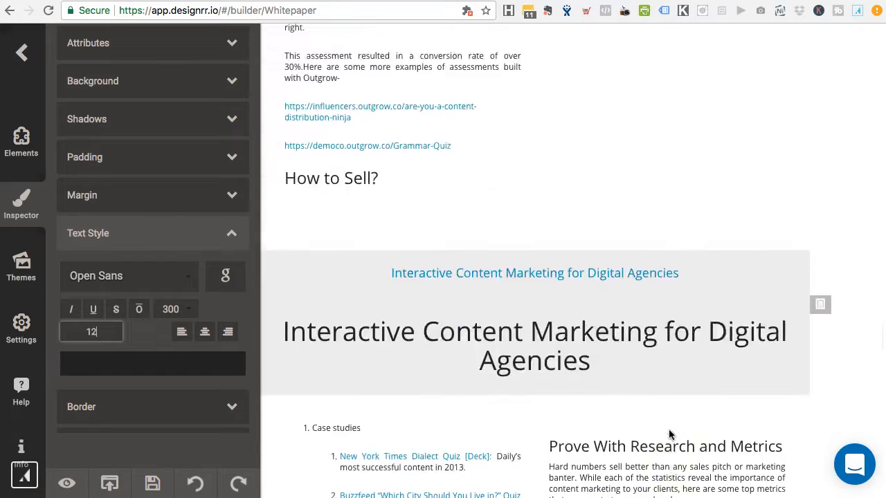
Step: Change the main title's font size from 39 px to 30
{"action": "scroll", "coordinate": [668, 435], "scroll_direction": "down", "scroll_amount": 5}
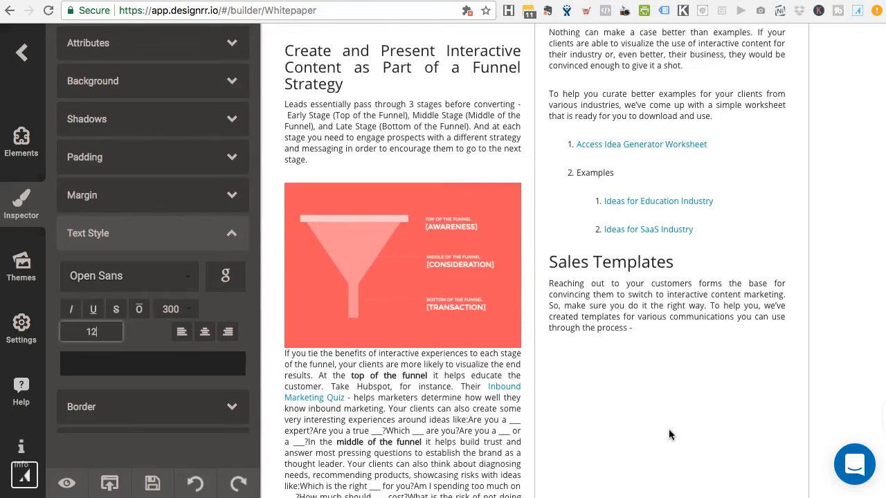
{"action": "scroll", "coordinate": [669, 434], "scroll_direction": "down", "scroll_amount": 14}
{"action": "scroll", "coordinate": [669, 433], "scroll_direction": "down", "scroll_amount": 1}
{"action": "scroll", "coordinate": [663, 324], "scroll_direction": "up", "scroll_amount": 8}
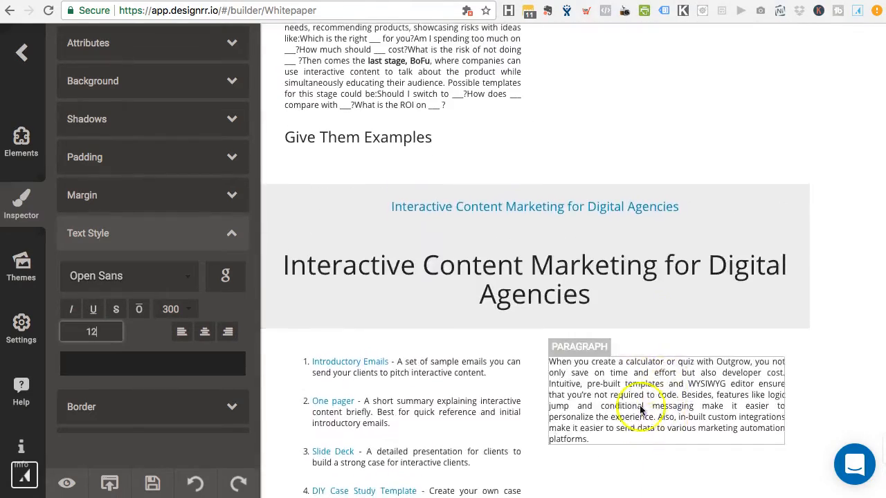
{"action": "scroll", "coordinate": [627, 360], "scroll_direction": "up", "scroll_amount": 6}
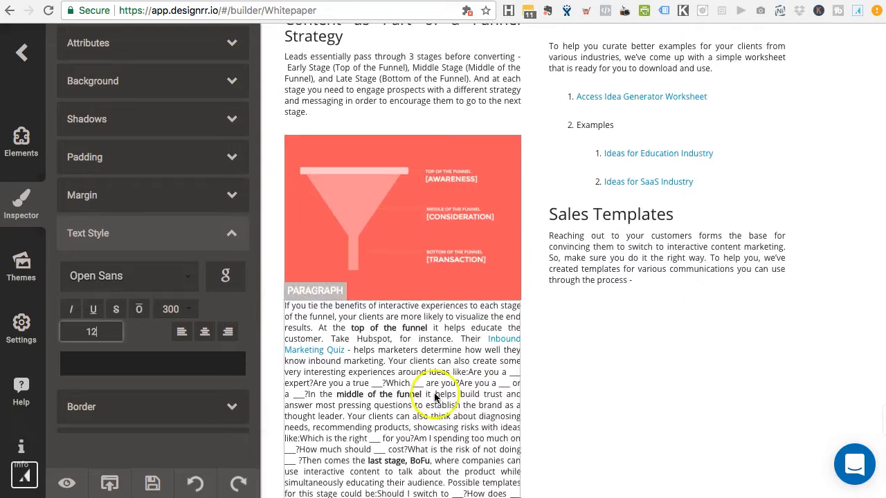
{"action": "scroll", "coordinate": [598, 401], "scroll_direction": "up", "scroll_amount": 2}
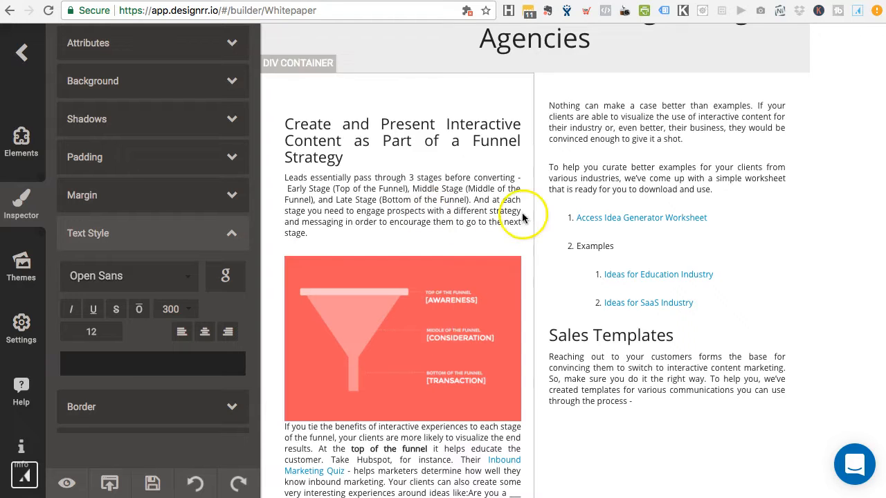
{"action": "scroll", "coordinate": [408, 356], "scroll_direction": "up", "scroll_amount": 3}
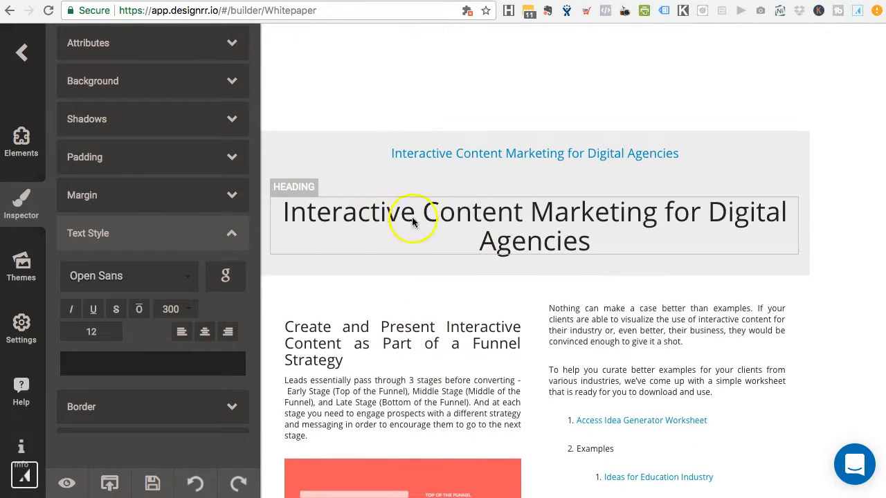
{"action": "left_click", "coordinate": [553, 239]}
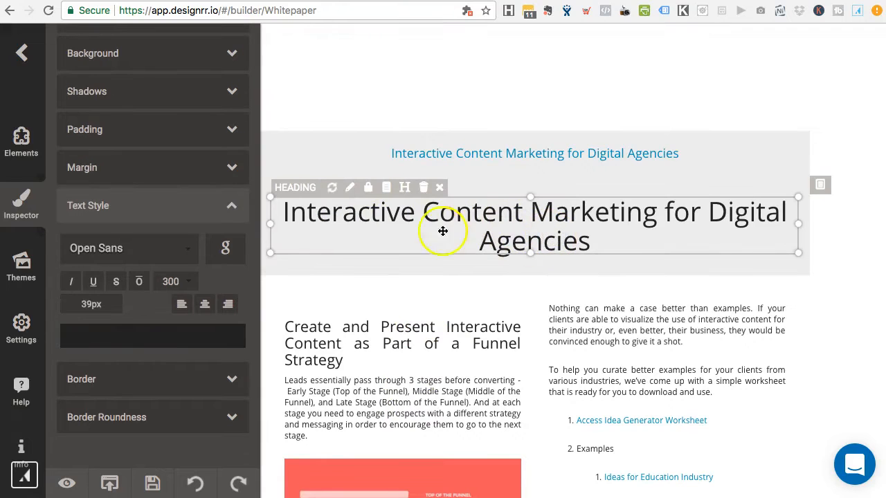
{"action": "double_click", "coordinate": [87, 303]}
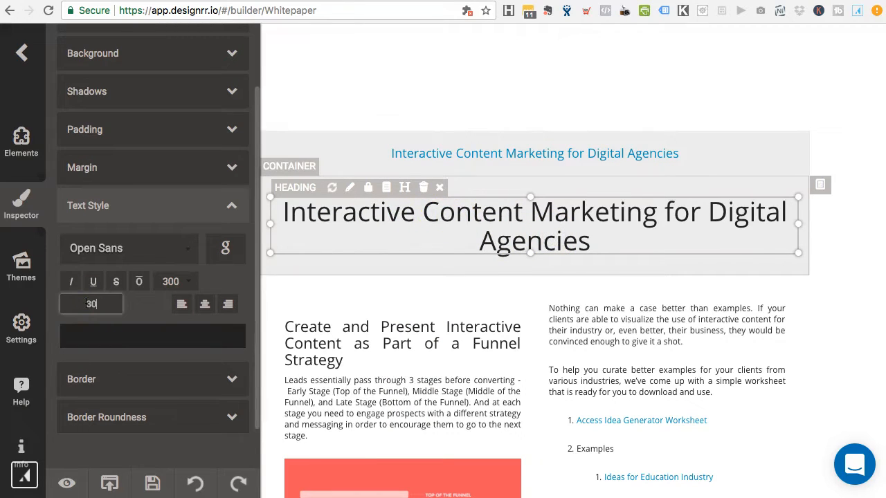
{"action": "type", "text": "30"}
{"action": "key", "text": "Return"}
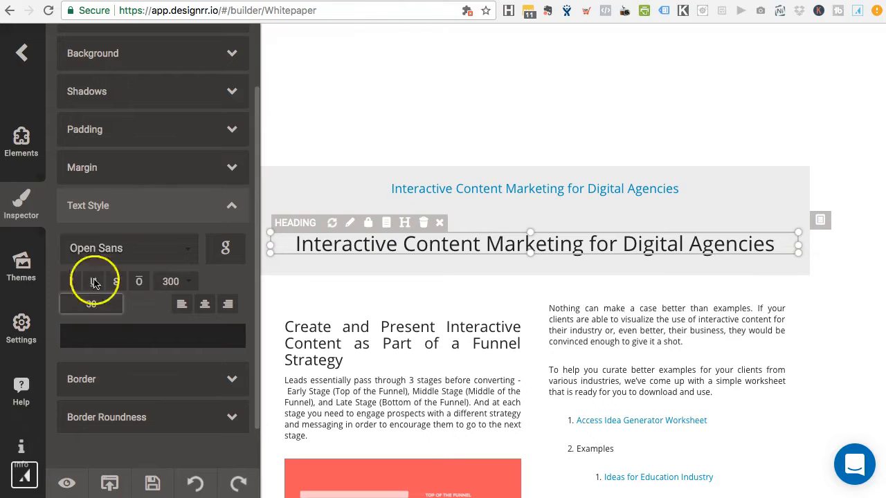
Step: Check the funnel section's text sizes and select the paragraph below the funnel image
{"action": "left_click", "coordinate": [441, 322]}
{"action": "left_click", "coordinate": [583, 338]}
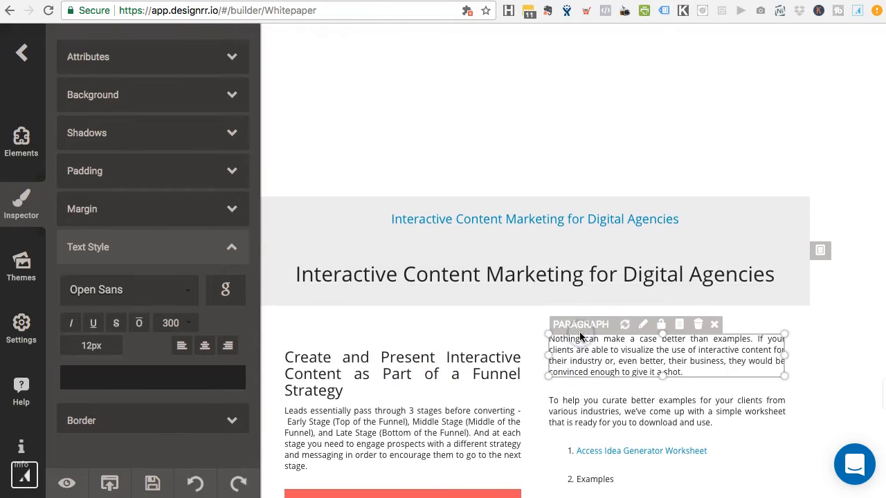
{"action": "scroll", "coordinate": [483, 194], "scroll_direction": "down", "scroll_amount": 3}
{"action": "scroll", "coordinate": [483, 194], "scroll_direction": "down", "scroll_amount": 5}
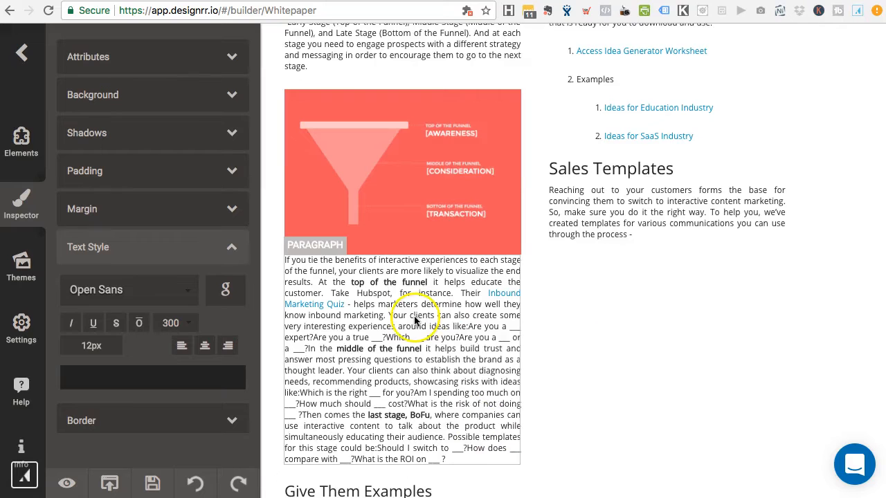
{"action": "scroll", "coordinate": [625, 243], "scroll_direction": "up", "scroll_amount": 3}
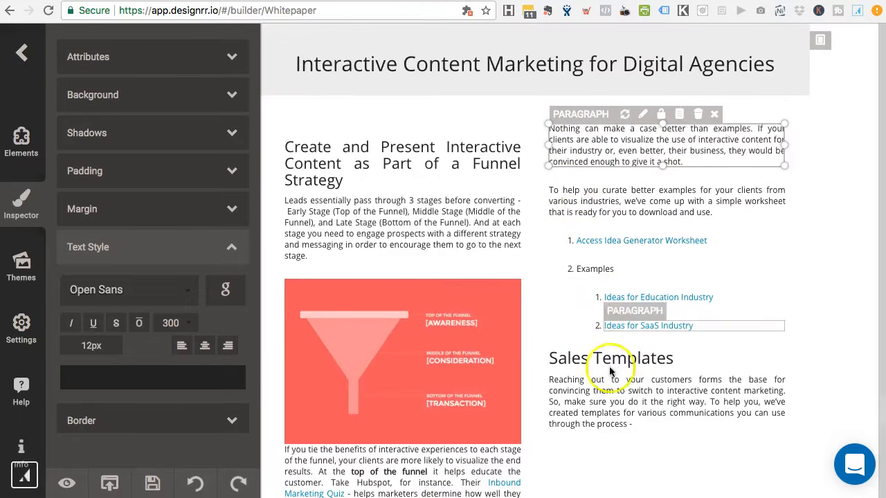
{"action": "scroll", "coordinate": [620, 409], "scroll_direction": "down", "scroll_amount": 1}
{"action": "scroll", "coordinate": [620, 408], "scroll_direction": "down", "scroll_amount": 2}
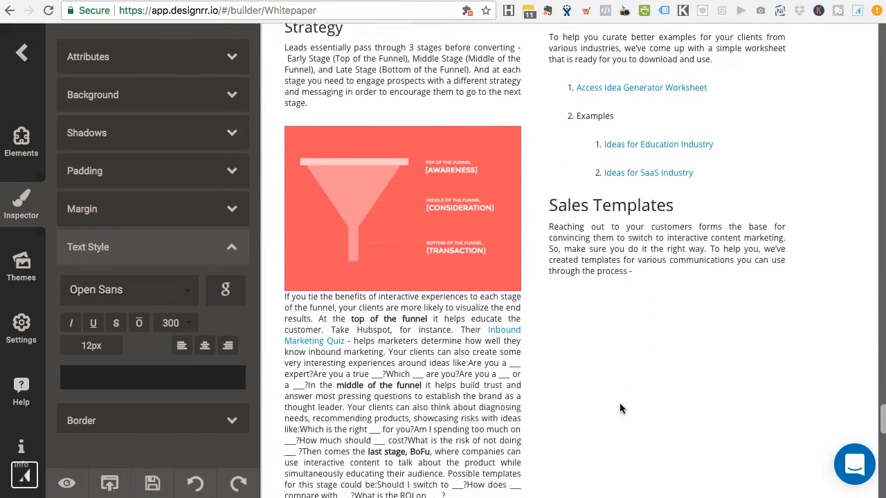
{"action": "scroll", "coordinate": [619, 409], "scroll_direction": "down", "scroll_amount": 1}
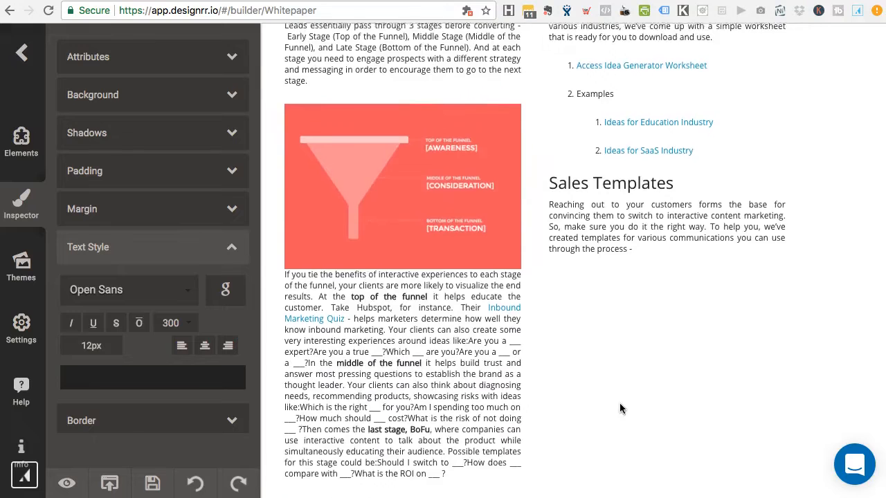
{"action": "scroll", "coordinate": [620, 404], "scroll_direction": "up", "scroll_amount": 1}
{"action": "scroll", "coordinate": [648, 355], "scroll_direction": "down", "scroll_amount": 1}
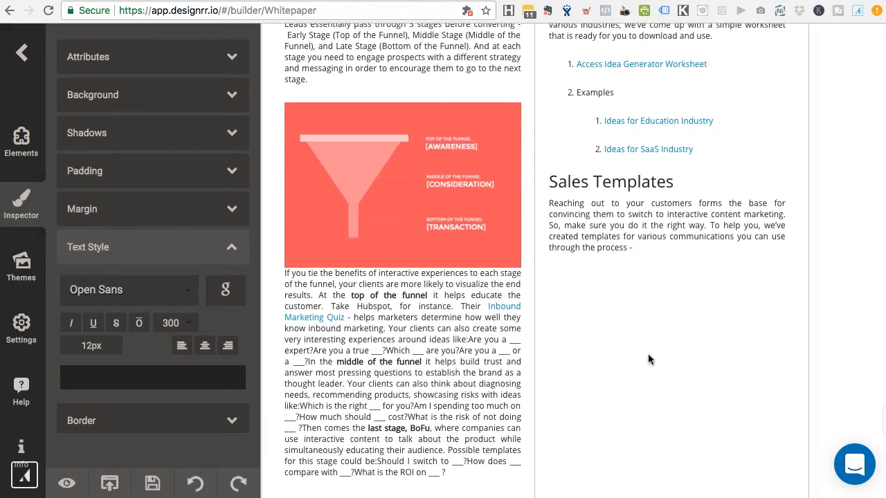
{"action": "scroll", "coordinate": [648, 353], "scroll_direction": "down", "scroll_amount": 1}
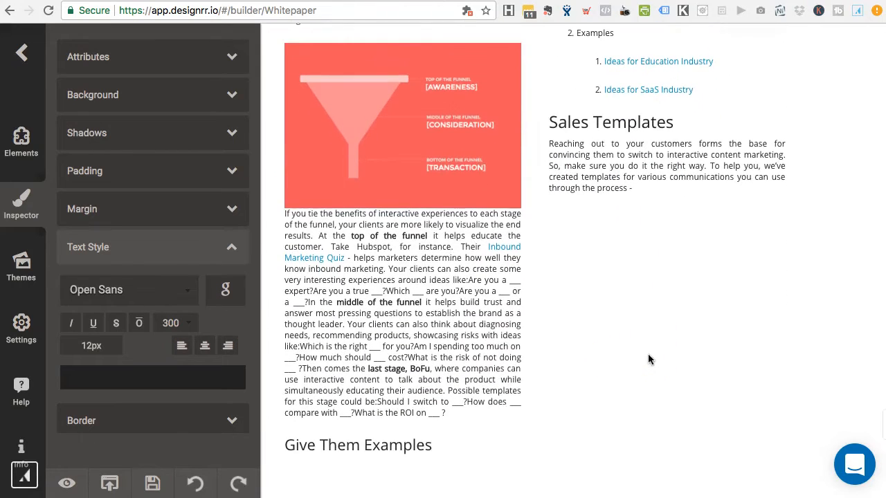
{"action": "left_click", "coordinate": [414, 283]}
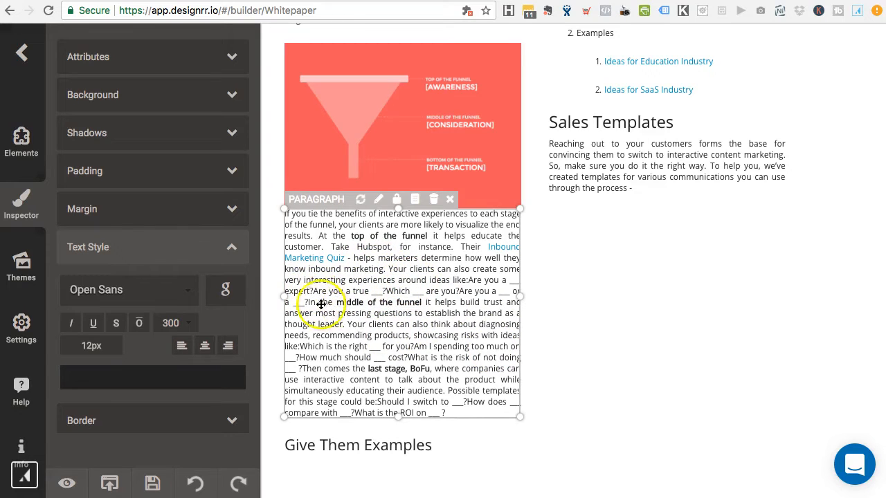
Step: Put each top-of-funnel example question and 'In the middle of the funnel' on new lines
{"action": "left_click", "coordinate": [469, 277]}
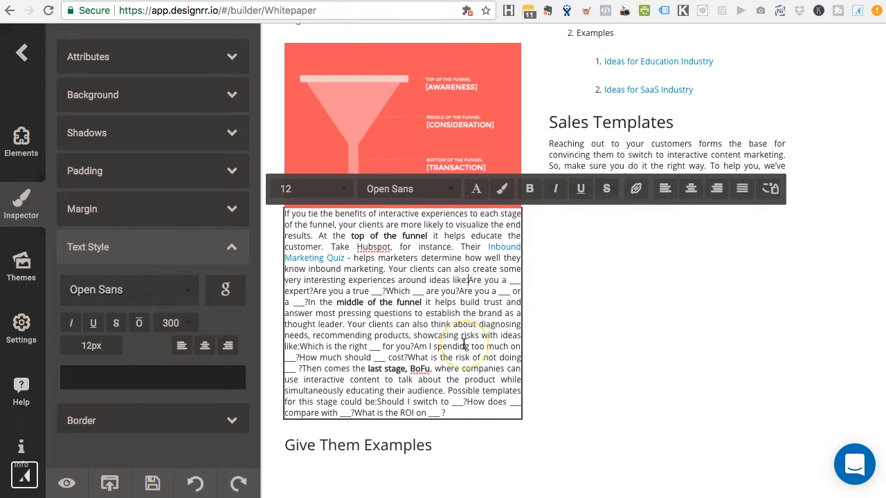
{"action": "key", "text": "Return"}
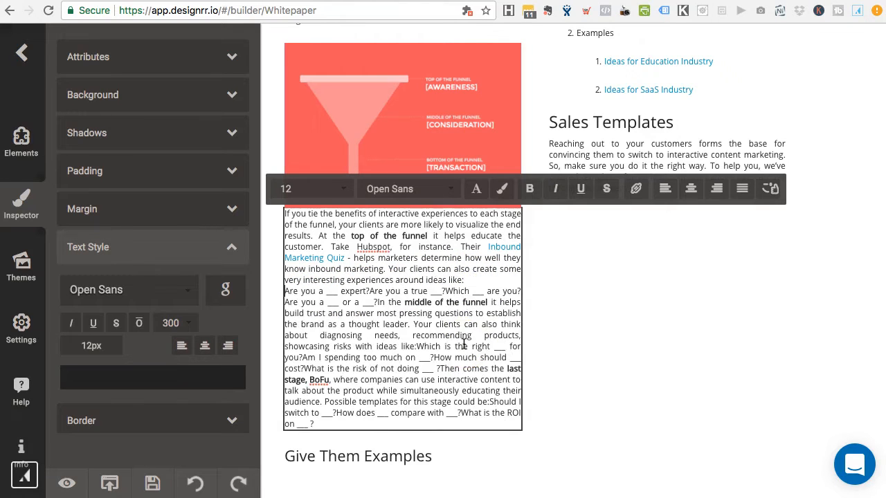
{"action": "left_click", "coordinate": [369, 291]}
{"action": "key", "text": "Return"}
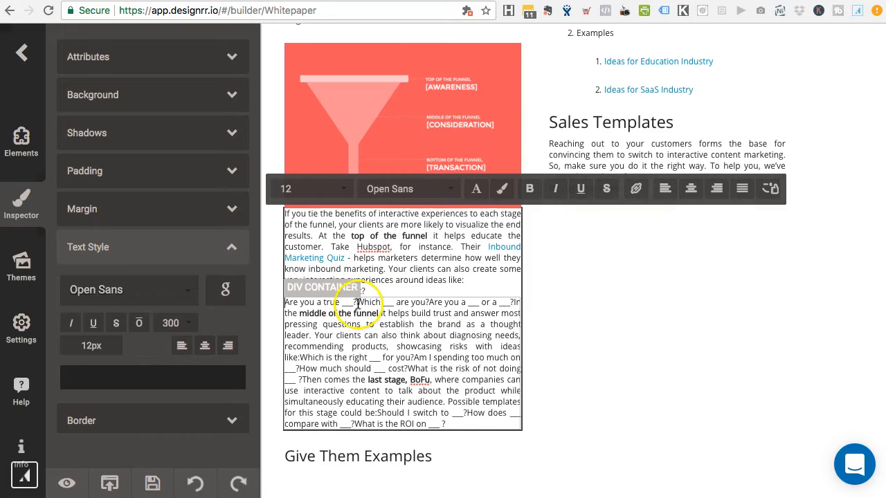
{"action": "left_click", "coordinate": [357, 302]}
{"action": "key", "text": "Return"}
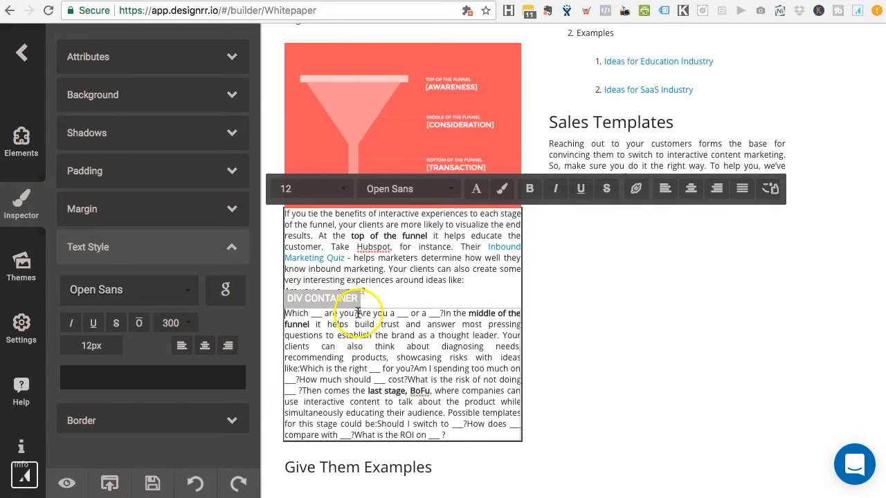
{"action": "left_click", "coordinate": [358, 312]}
{"action": "key", "text": "Return"}
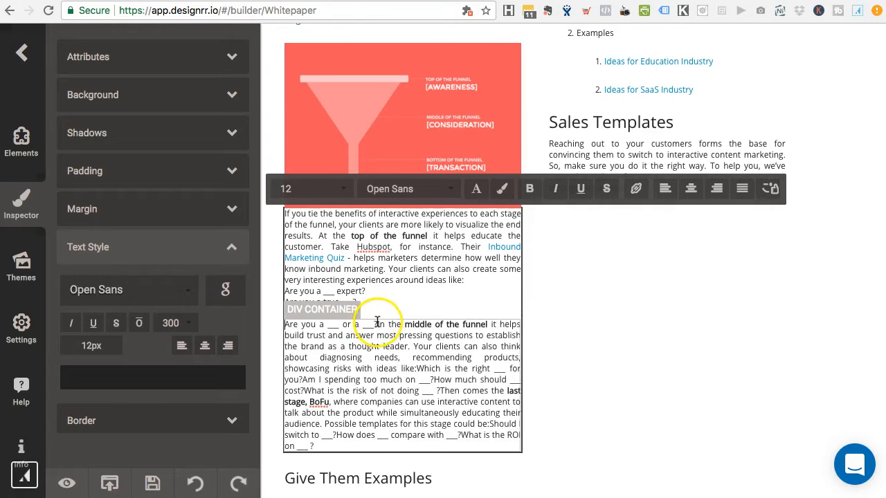
{"action": "left_click", "coordinate": [377, 323]}
{"action": "key", "text": "Return"}
Step: Add a blank line before 'In the middle' and split its 'Which is the right' and 'Am I spending' questions
{"action": "scroll", "coordinate": [383, 368], "scroll_direction": "down", "scroll_amount": 1}
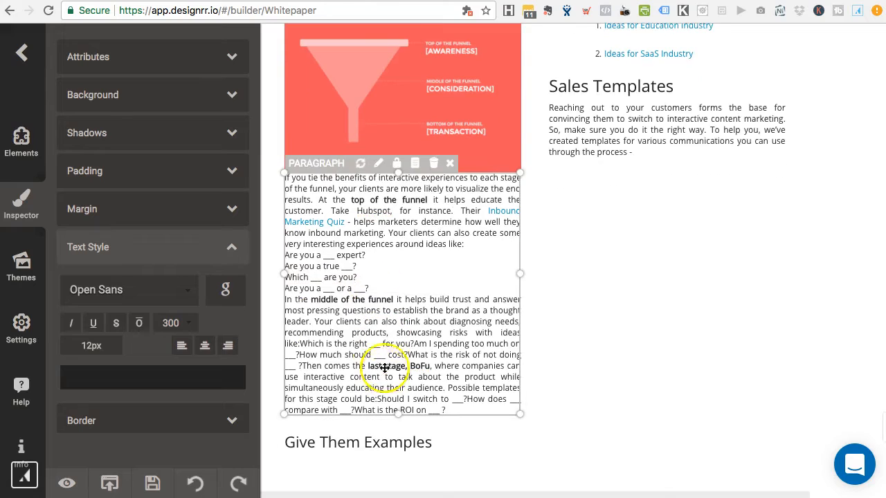
{"action": "left_click", "coordinate": [283, 297]}
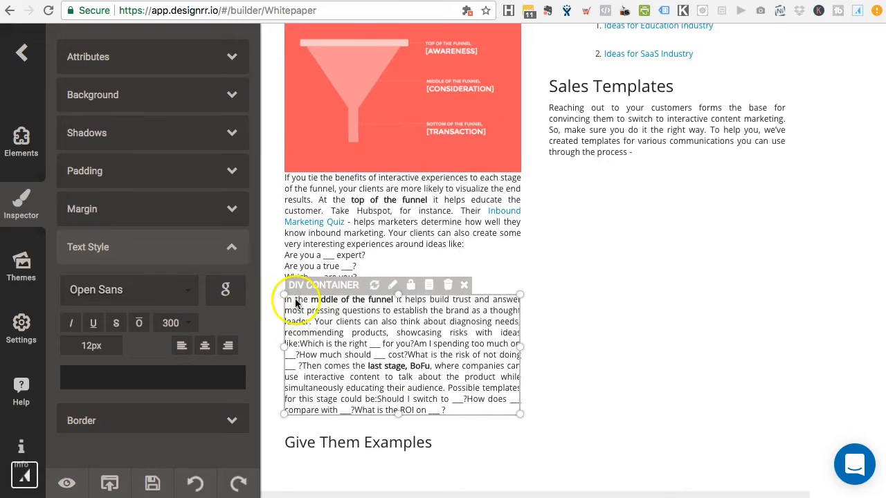
{"action": "left_click", "coordinate": [296, 302]}
{"action": "key", "text": "Return"}
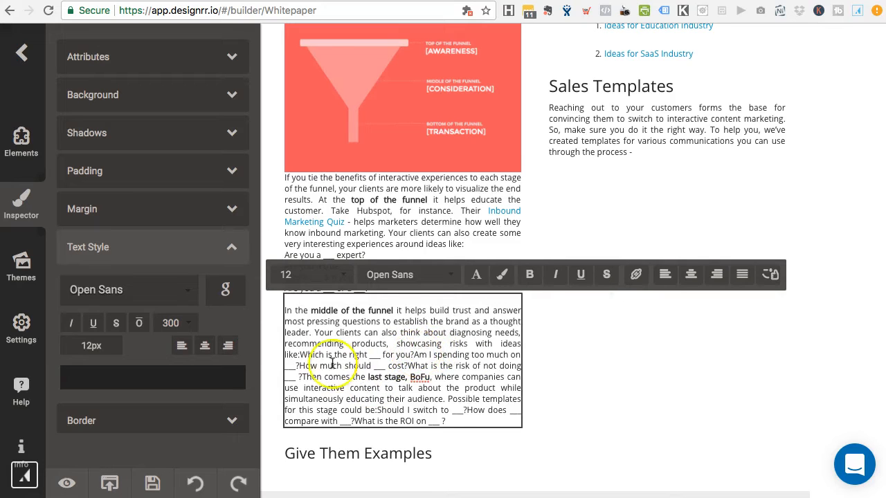
{"action": "left_click", "coordinate": [302, 354]}
{"action": "key", "text": "Return"}
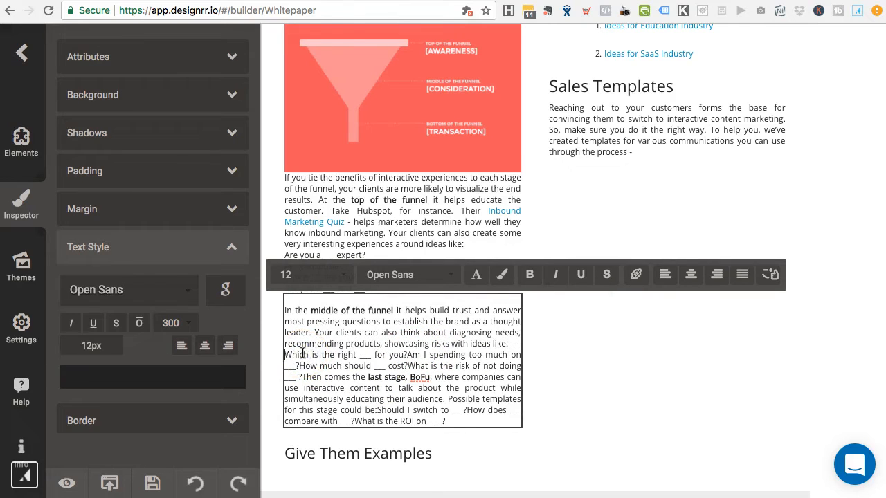
{"action": "left_click", "coordinate": [408, 354]}
{"action": "key", "text": "Return"}
{"action": "key", "text": "Return"}
Step: Break 'What is the risk', 'Then comes the last stage' and 'Should I switch' onto new lines
{"action": "scroll", "coordinate": [412, 366], "scroll_direction": "down", "scroll_amount": 2}
{"action": "left_click", "coordinate": [391, 316]}
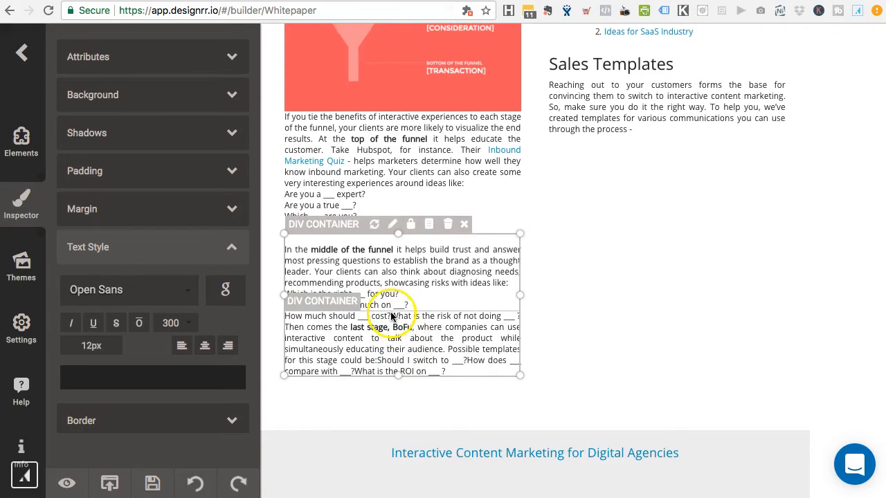
{"action": "left_click", "coordinate": [402, 317]}
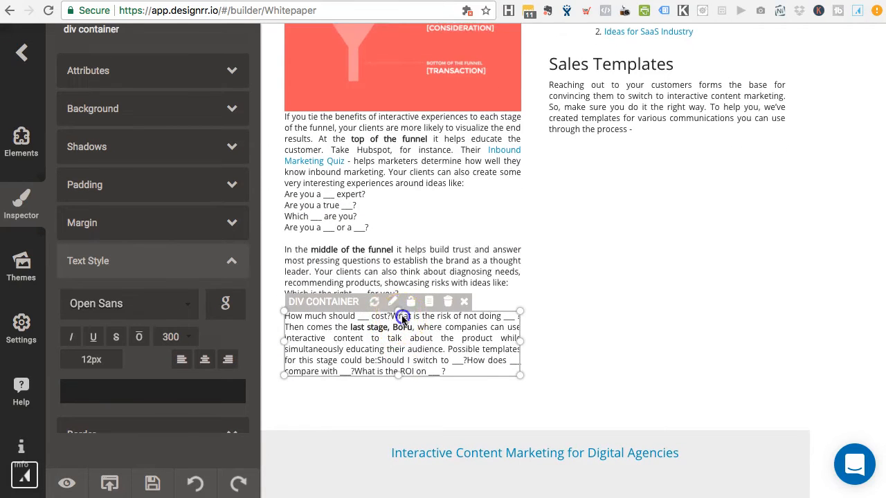
{"action": "key", "text": "Return"}
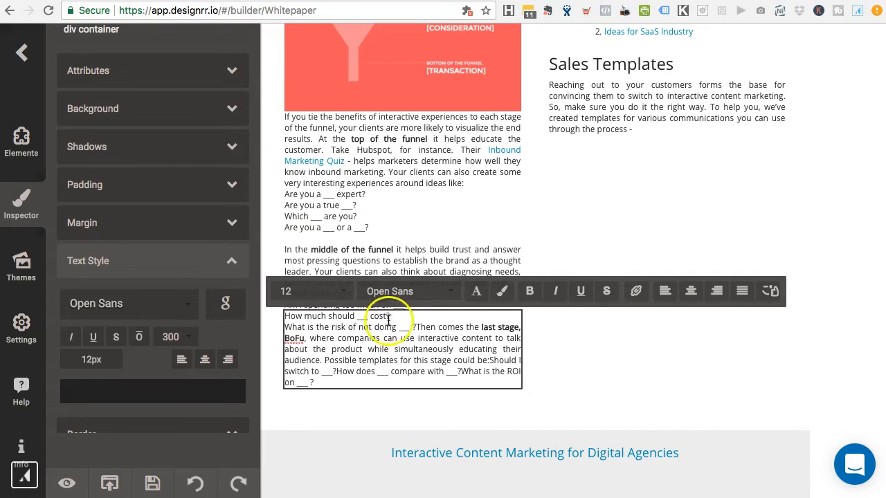
{"action": "left_click", "coordinate": [416, 327]}
{"action": "double_click", "coordinate": [416, 327]}
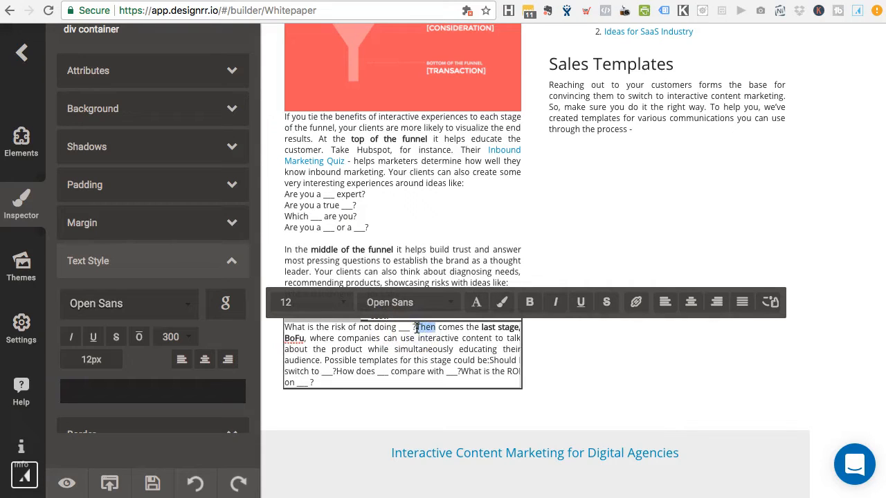
{"action": "key", "text": "Return"}
{"action": "left_click", "coordinate": [478, 372]}
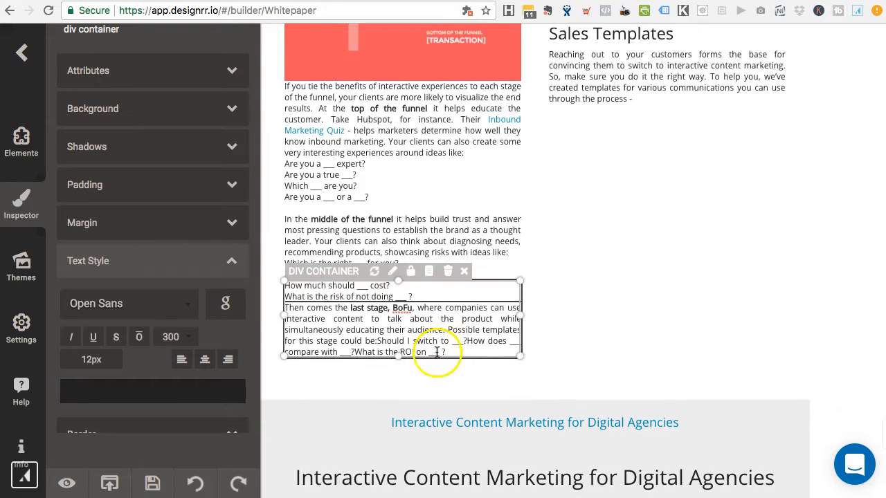
{"action": "left_click", "coordinate": [466, 331]}
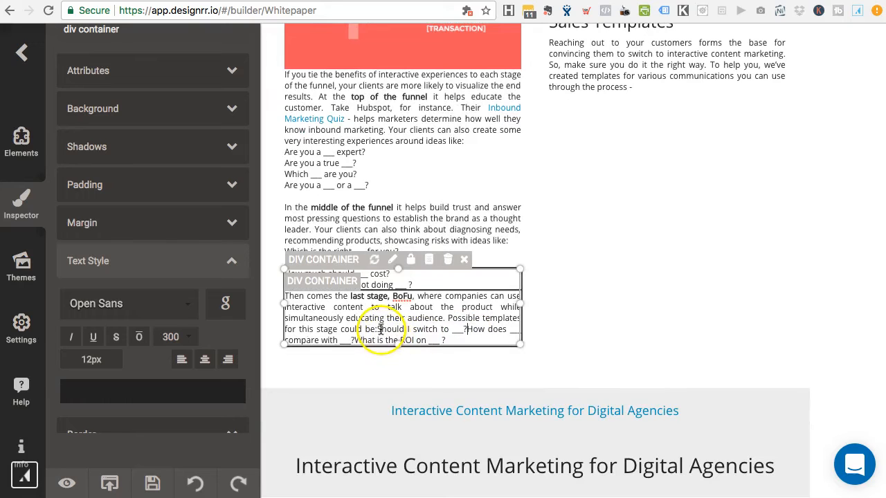
{"action": "key", "text": "Return"}
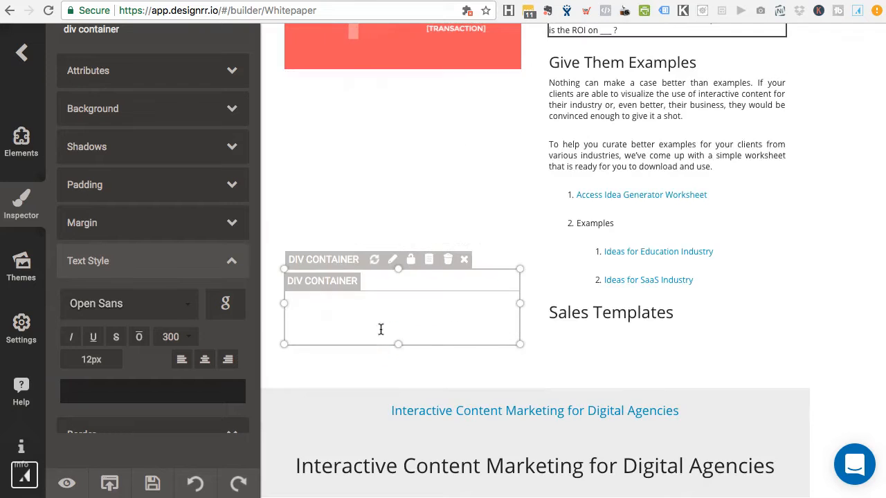
Step: Select the whole right-column text container
{"action": "scroll", "coordinate": [621, 266], "scroll_direction": "up", "scroll_amount": 4}
{"action": "scroll", "coordinate": [621, 266], "scroll_direction": "down", "scroll_amount": 3}
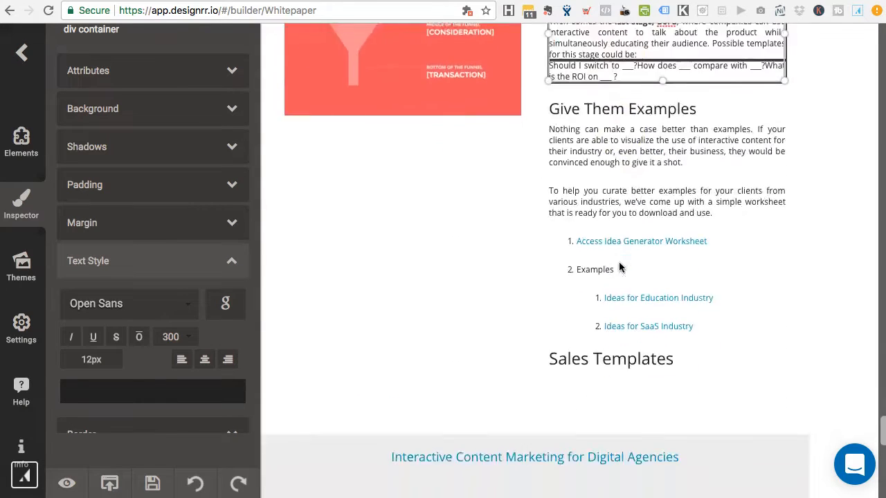
{"action": "scroll", "coordinate": [621, 267], "scroll_direction": "up", "scroll_amount": 4}
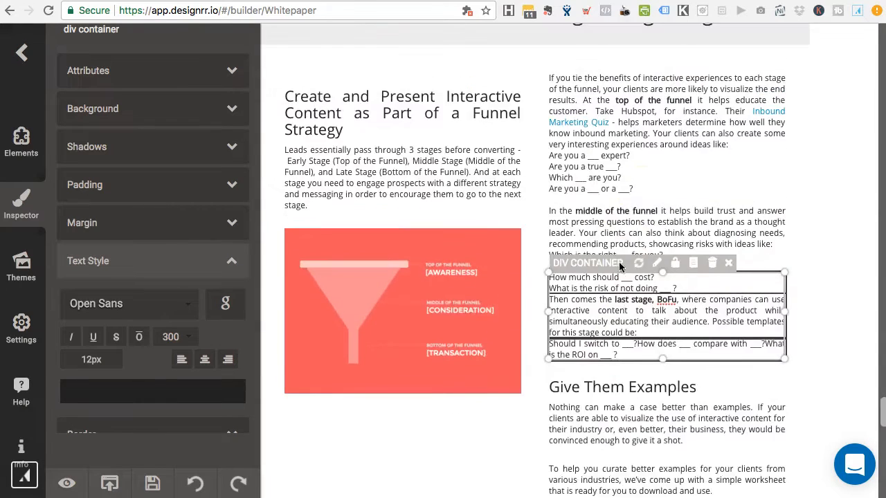
{"action": "left_click", "coordinate": [680, 399]}
{"action": "scroll", "coordinate": [471, 379], "scroll_direction": "up", "scroll_amount": 3}
{"action": "scroll", "coordinate": [472, 379], "scroll_direction": "down", "scroll_amount": 8}
{"action": "scroll", "coordinate": [471, 382], "scroll_direction": "up", "scroll_amount": 4}
{"action": "scroll", "coordinate": [471, 382], "scroll_direction": "down", "scroll_amount": 2}
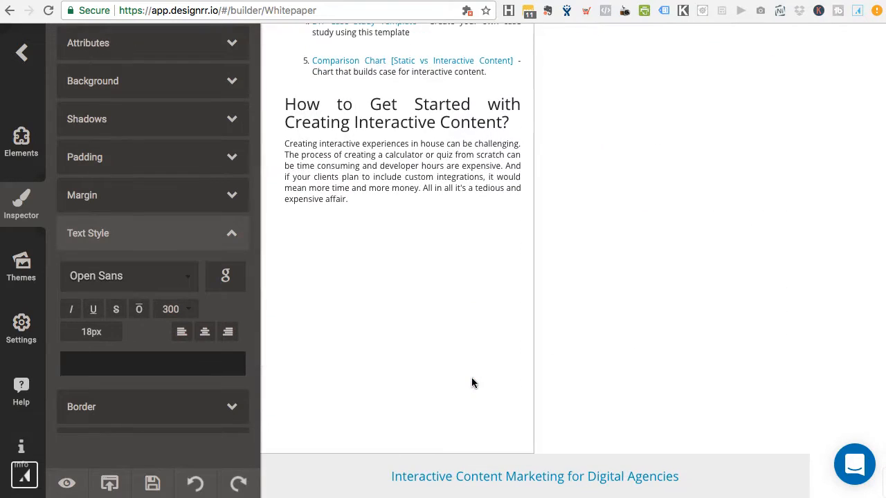
Step: Save the Whitepaper project and export the ebook as a PDF
{"action": "left_click", "coordinate": [152, 484]}
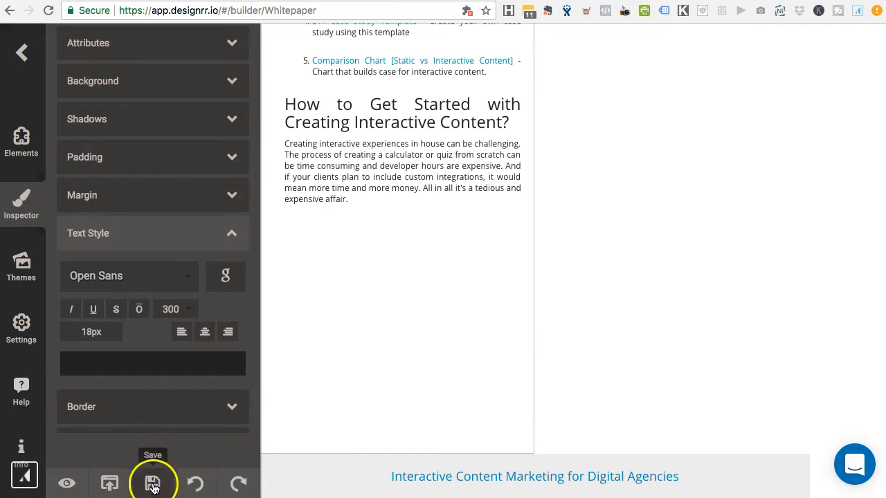
{"action": "left_click", "coordinate": [109, 484]}
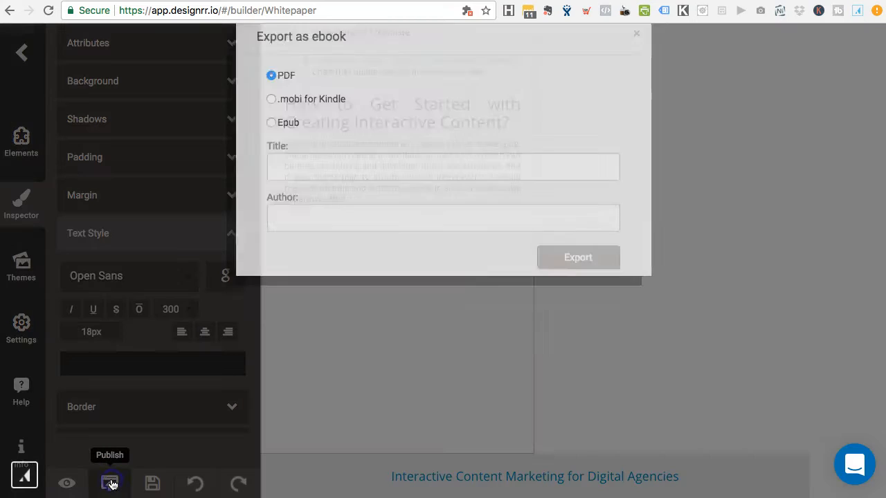
{"action": "left_click", "coordinate": [614, 284]}
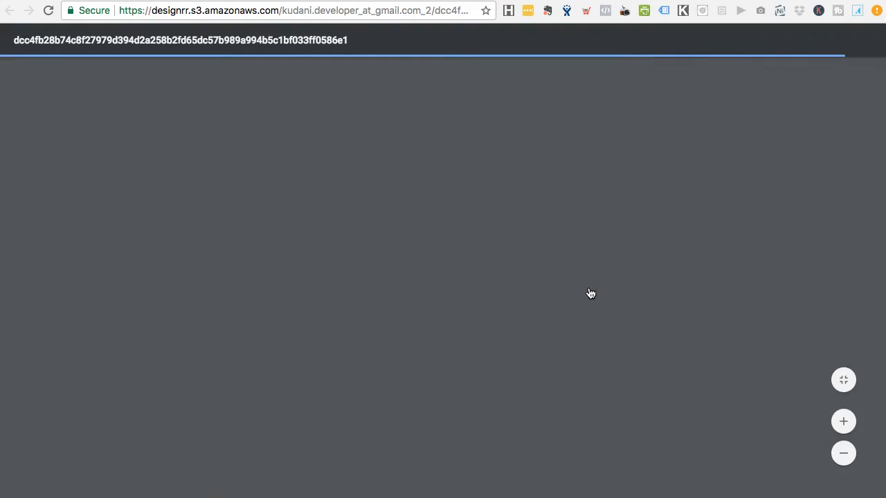
Step: Page through the 9-page exported PDF in Chrome, then return to the Designrr builder tab
{"action": "scroll", "coordinate": [488, 299], "scroll_direction": "down", "scroll_amount": 15}
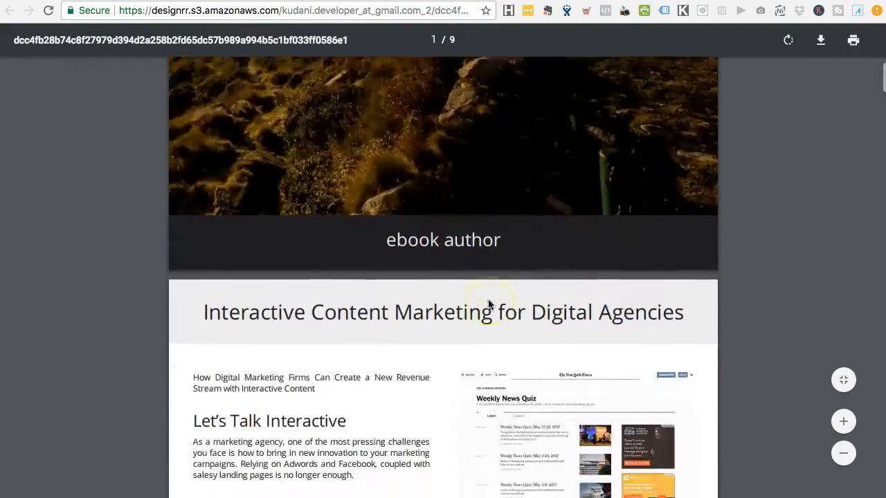
{"action": "scroll", "coordinate": [459, 346], "scroll_direction": "down", "scroll_amount": 3}
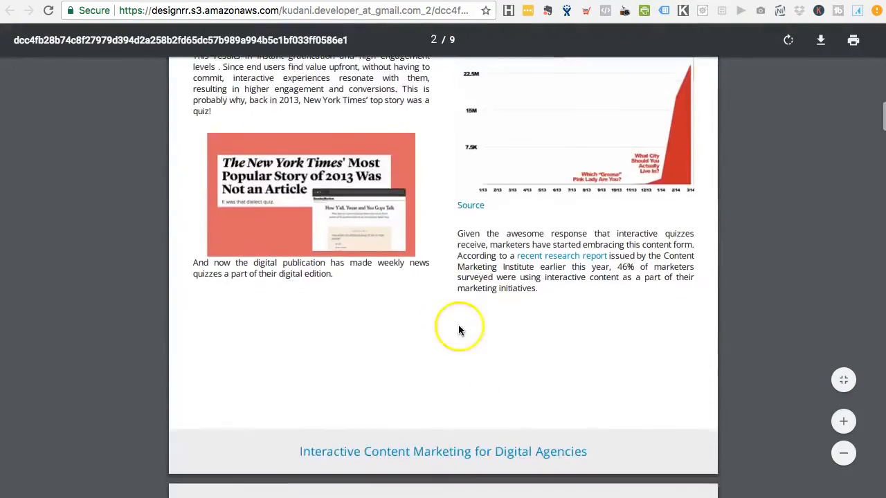
{"action": "scroll", "coordinate": [281, 363], "scroll_direction": "down", "scroll_amount": 3}
{"action": "scroll", "coordinate": [280, 362], "scroll_direction": "down", "scroll_amount": 20}
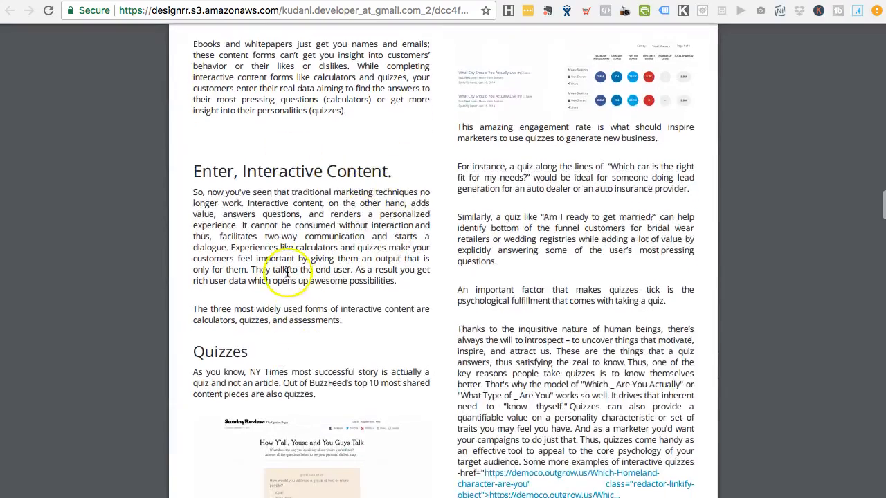
{"action": "scroll", "coordinate": [332, 243], "scroll_direction": "down", "scroll_amount": 5}
{"action": "scroll", "coordinate": [333, 272], "scroll_direction": "down", "scroll_amount": 15}
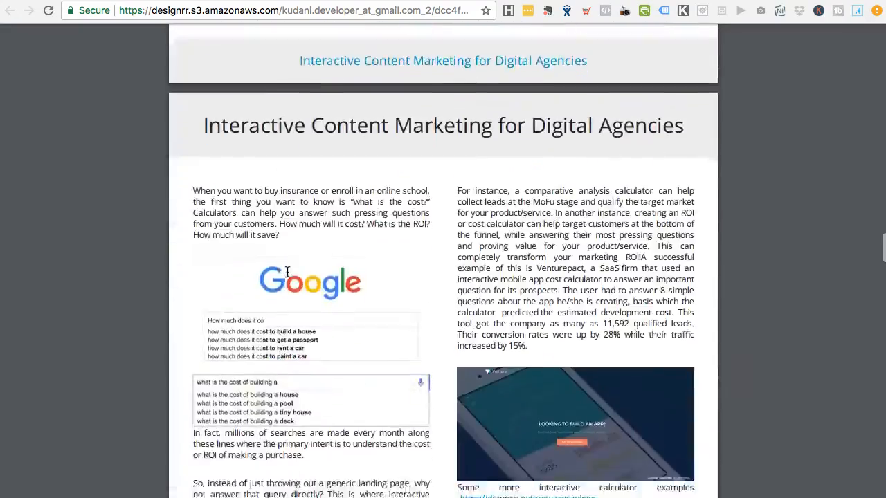
{"action": "scroll", "coordinate": [554, 293], "scroll_direction": "down", "scroll_amount": 2}
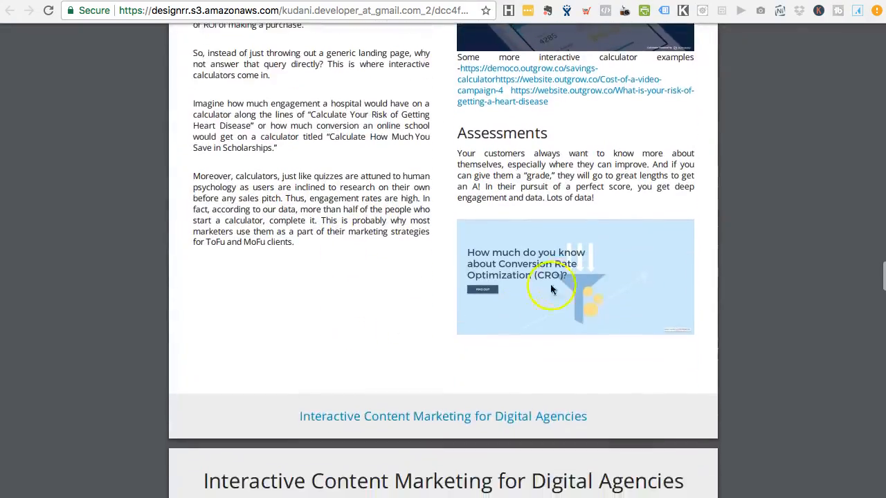
{"action": "scroll", "coordinate": [385, 336], "scroll_direction": "down", "scroll_amount": 5}
{"action": "scroll", "coordinate": [385, 340], "scroll_direction": "down", "scroll_amount": 15}
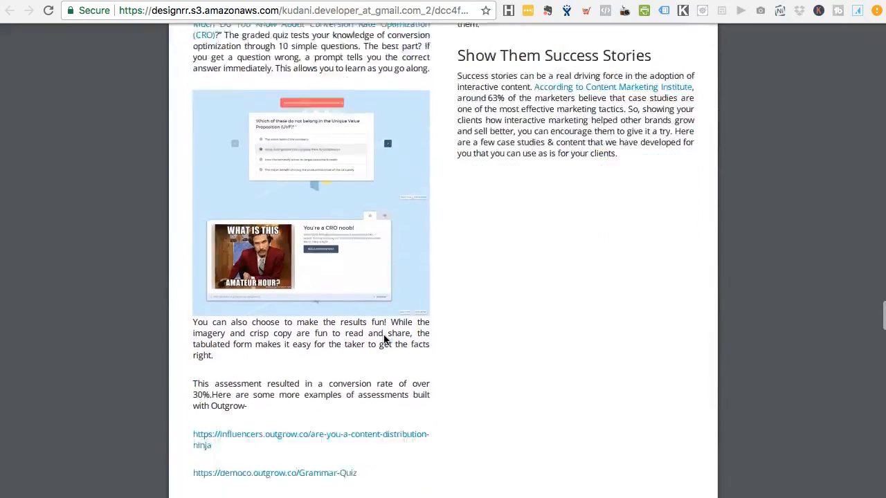
{"action": "scroll", "coordinate": [385, 339], "scroll_direction": "up", "scroll_amount": 10}
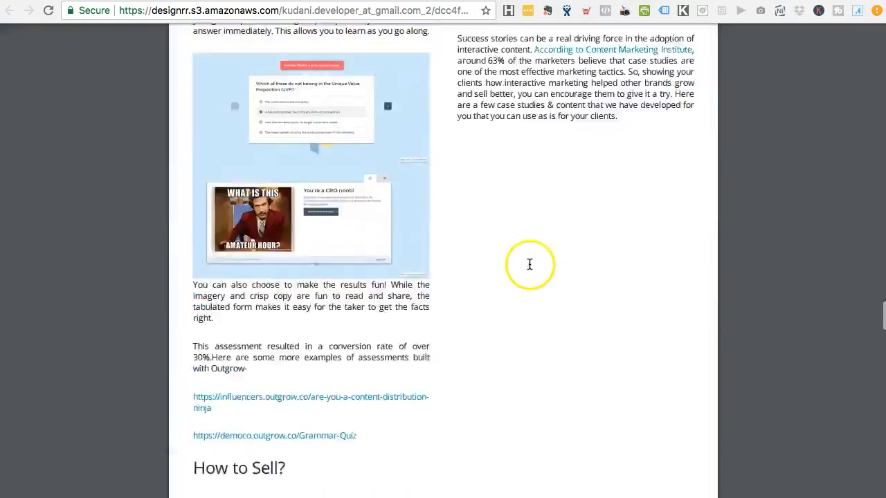
{"action": "key", "text": "ctrl+shift+Tab"}
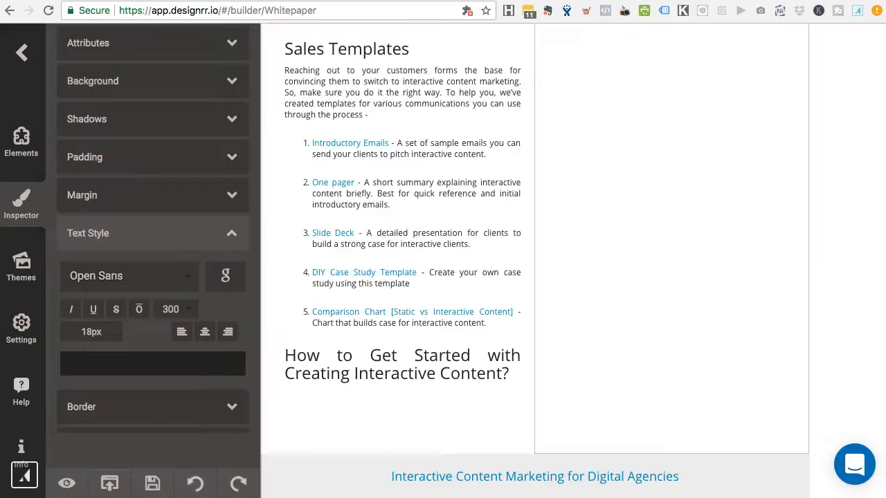
Step: Turn Page Numbering on for every page in the project settings
{"action": "scroll", "coordinate": [496, 290], "scroll_direction": "up", "scroll_amount": 8}
{"action": "scroll", "coordinate": [496, 287], "scroll_direction": "up", "scroll_amount": 1}
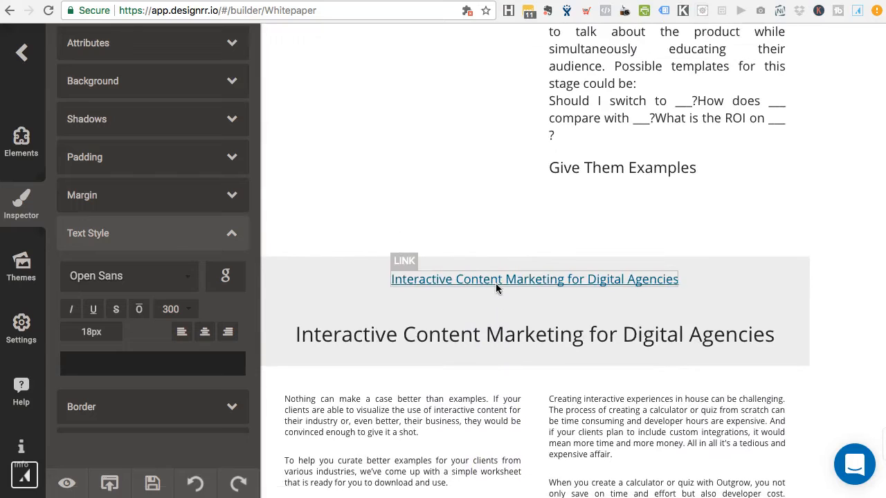
{"action": "left_click", "coordinate": [495, 283]}
{"action": "left_click", "coordinate": [21, 336]}
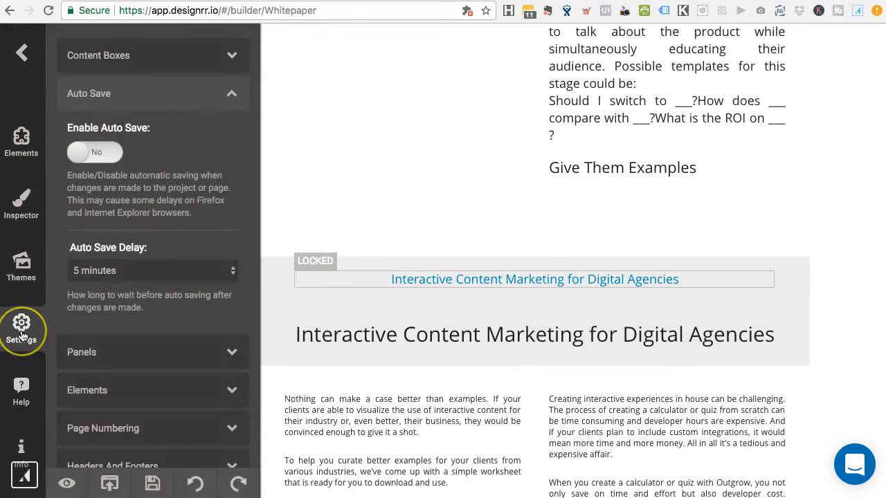
{"action": "scroll", "coordinate": [127, 308], "scroll_direction": "down", "scroll_amount": 1}
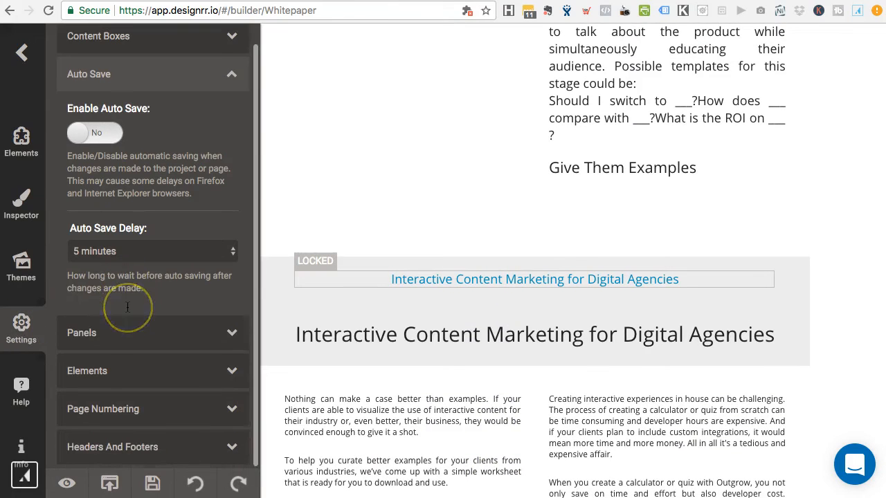
{"action": "left_click", "coordinate": [119, 411]}
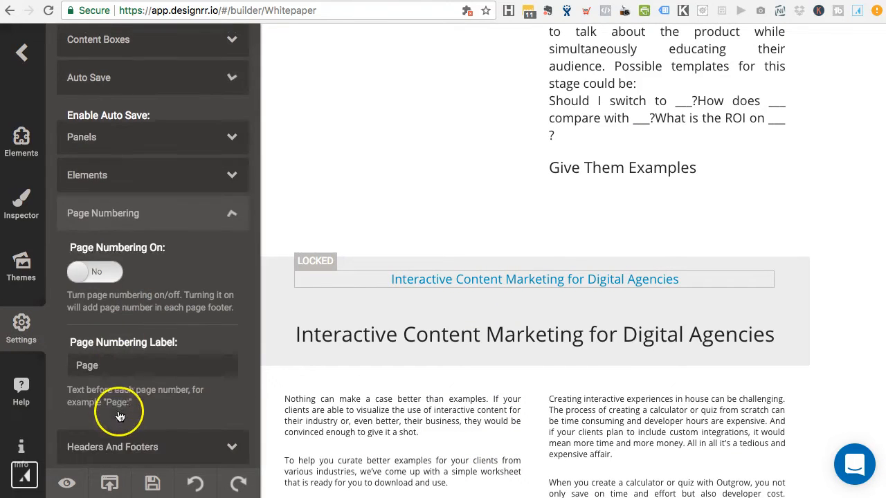
{"action": "left_click", "coordinate": [97, 270]}
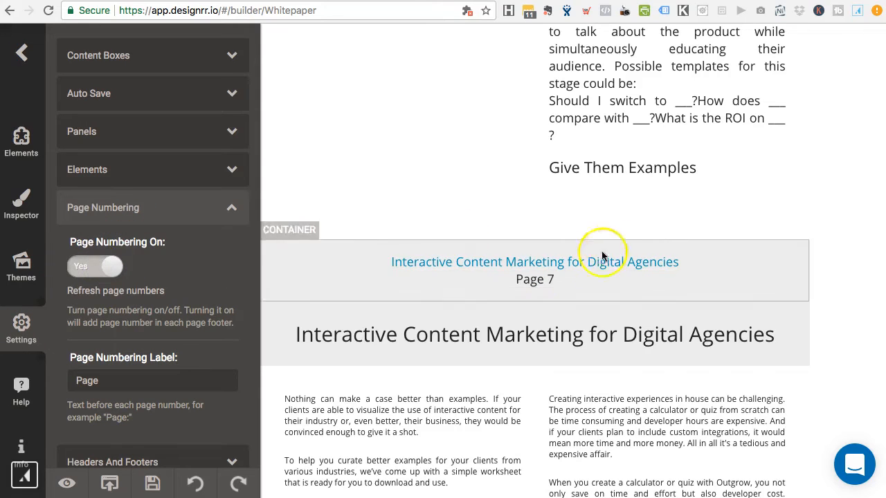
Step: Right-align the footer page number, then select the oversized funnel-stage text block
{"action": "left_click", "coordinate": [512, 281]}
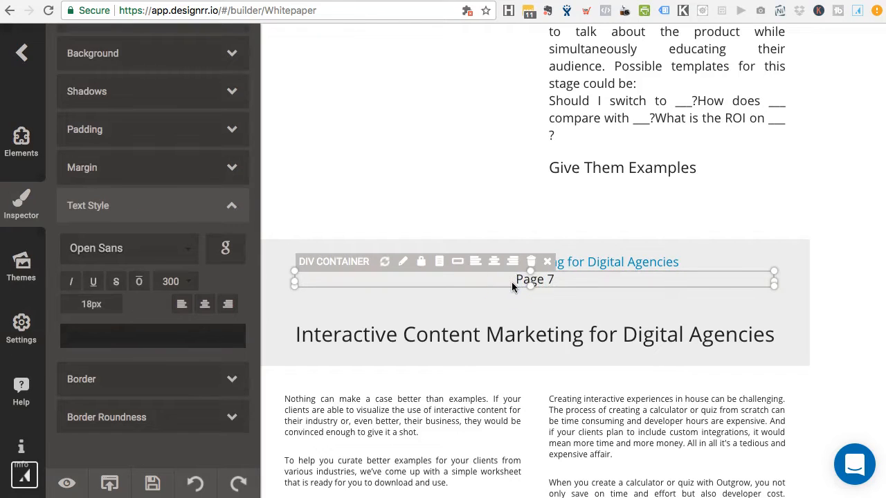
{"action": "left_click", "coordinate": [513, 264]}
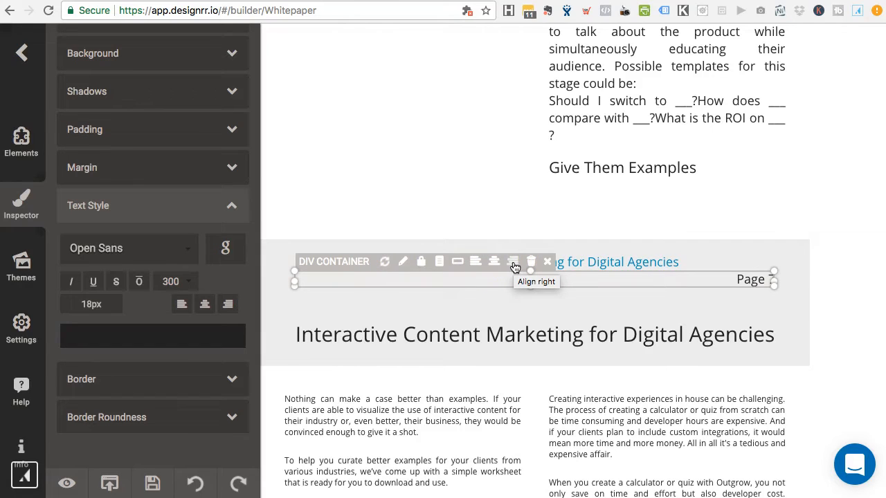
{"action": "left_click", "coordinate": [840, 264]}
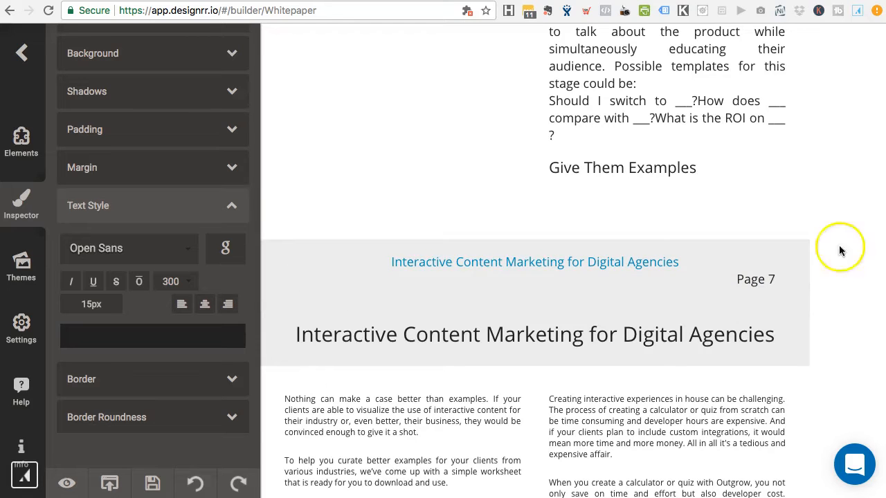
{"action": "scroll", "coordinate": [840, 208], "scroll_direction": "up", "scroll_amount": 6}
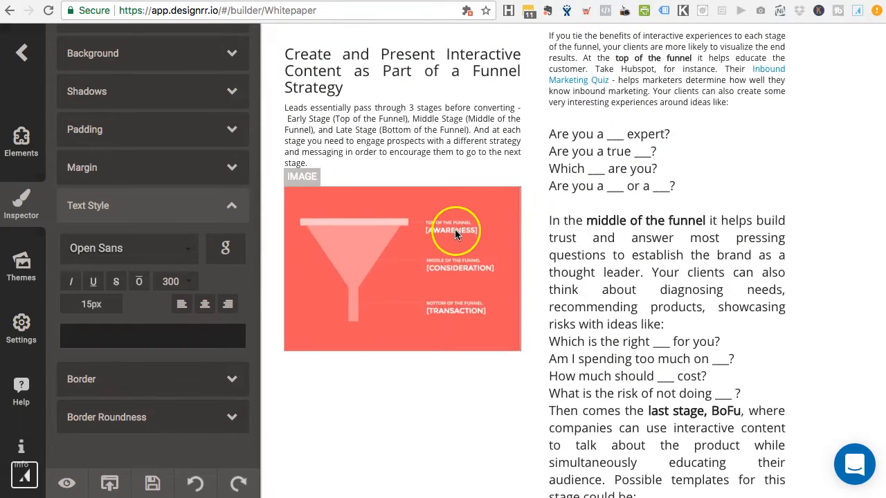
{"action": "scroll", "coordinate": [475, 208], "scroll_direction": "up", "scroll_amount": 3}
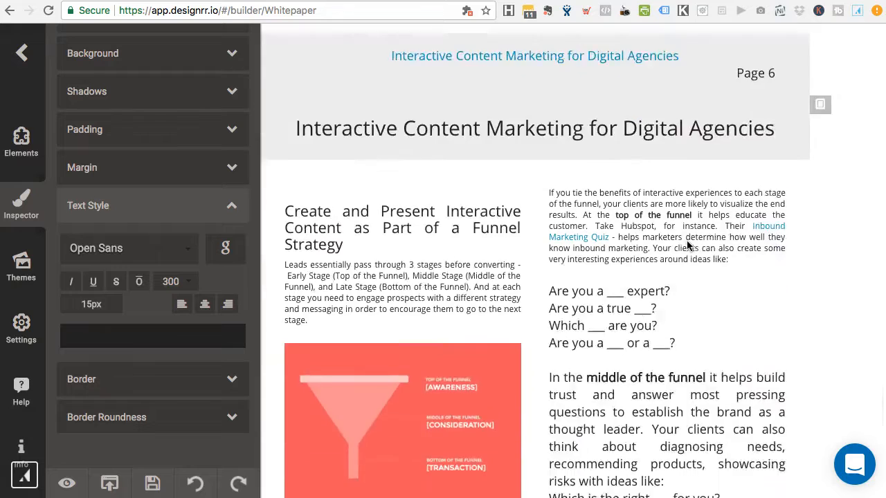
{"action": "scroll", "coordinate": [687, 240], "scroll_direction": "down", "scroll_amount": 3}
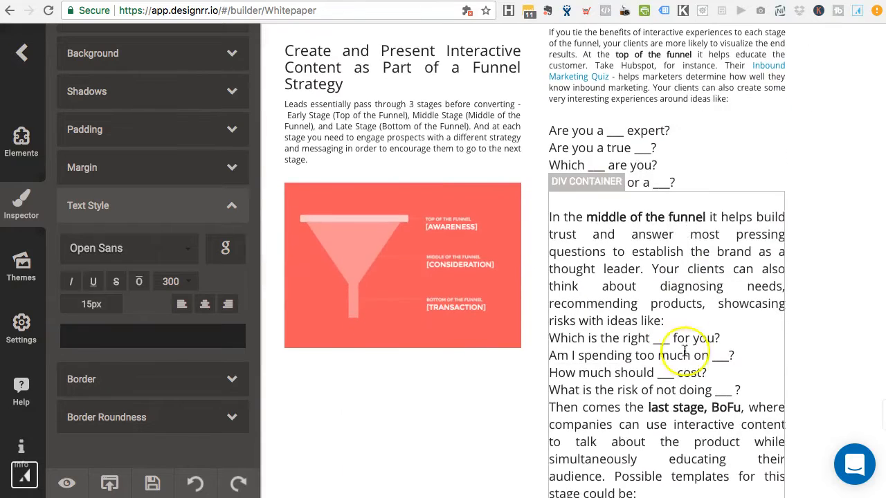
{"action": "left_click", "coordinate": [681, 234]}
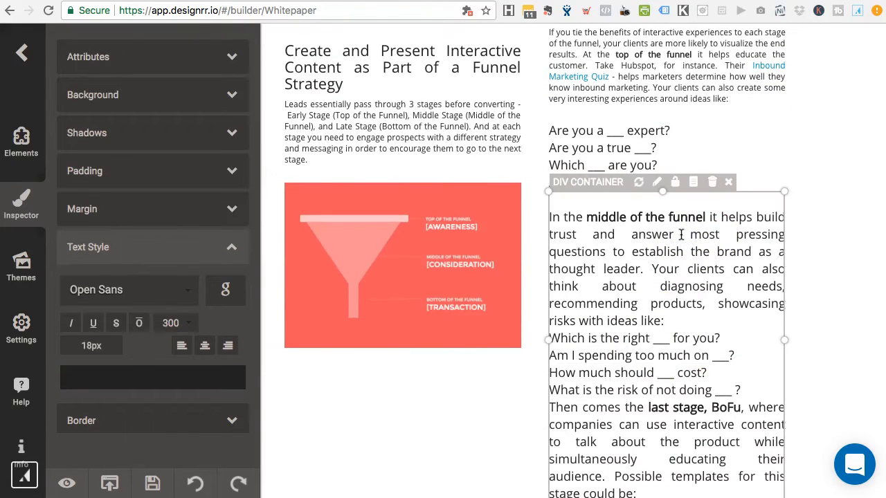
Step: Set the oversized middle-of-the-funnel text block's font size to 12 px
{"action": "double_click", "coordinate": [89, 348]}
{"action": "type", "text": "1"}
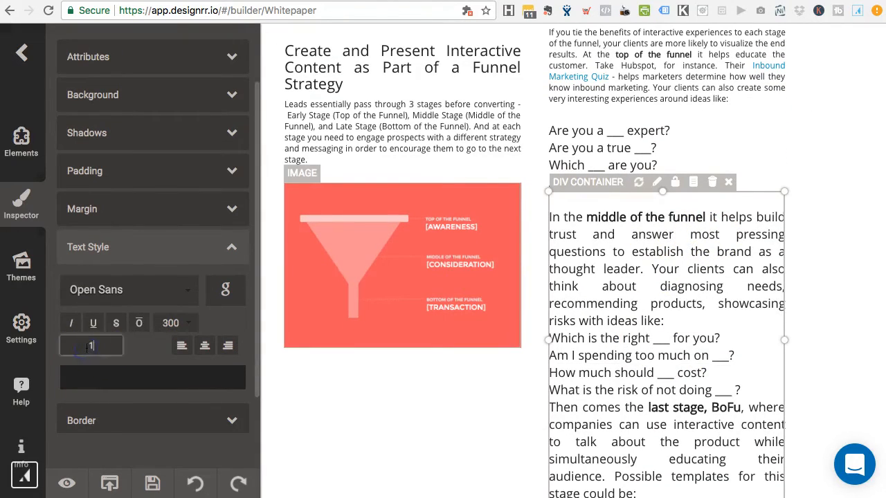
{"action": "type", "text": "2"}
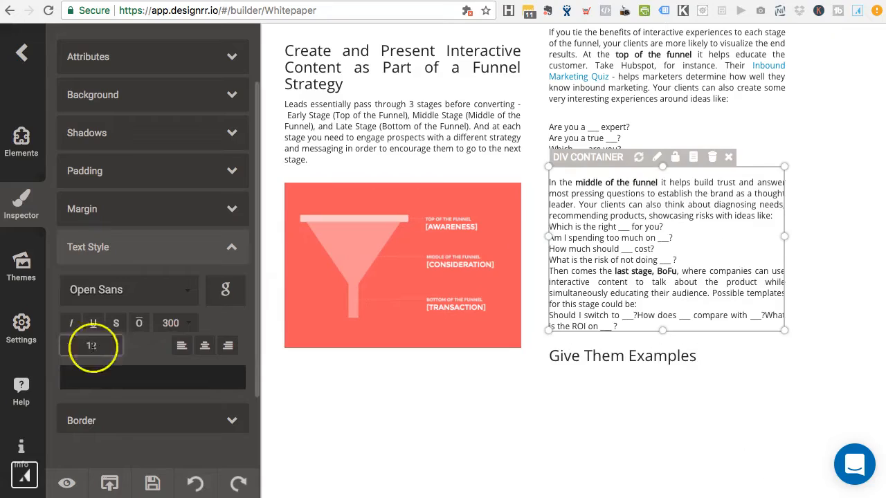
{"action": "left_click", "coordinate": [844, 171]}
{"action": "scroll", "coordinate": [829, 273], "scroll_direction": "down", "scroll_amount": 10}
{"action": "scroll", "coordinate": [666, 367], "scroll_direction": "down", "scroll_amount": 5}
{"action": "scroll", "coordinate": [666, 367], "scroll_direction": "up", "scroll_amount": 10}
{"action": "scroll", "coordinate": [667, 366], "scroll_direction": "up", "scroll_amount": 15}
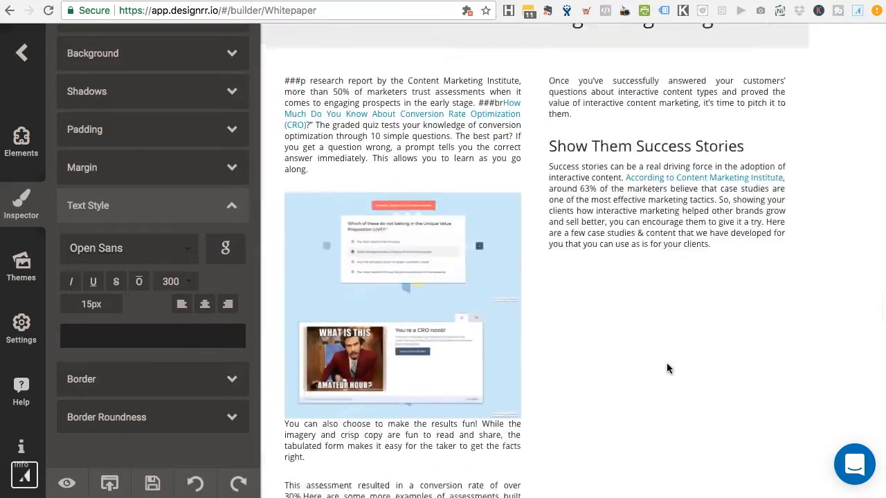
{"action": "scroll", "coordinate": [666, 368], "scroll_direction": "up", "scroll_amount": 20}
{"action": "left_click", "coordinate": [797, 230]}
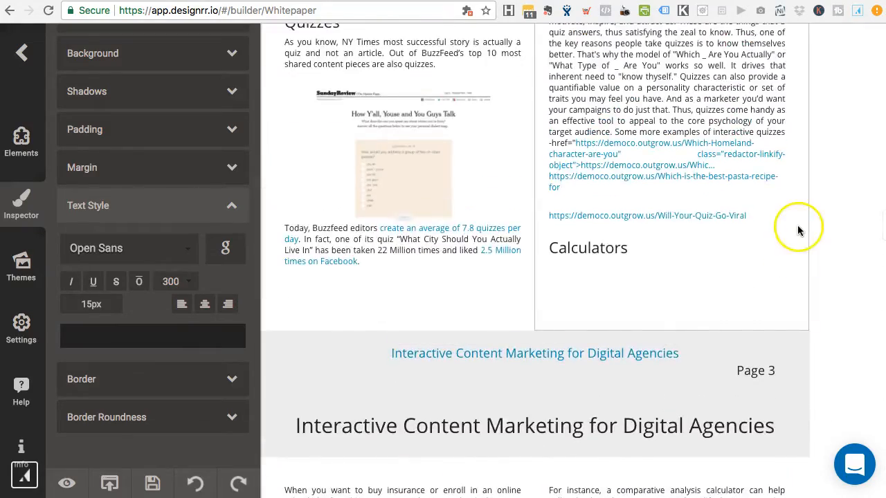
{"action": "scroll", "coordinate": [838, 136], "scroll_direction": "up", "scroll_amount": 15}
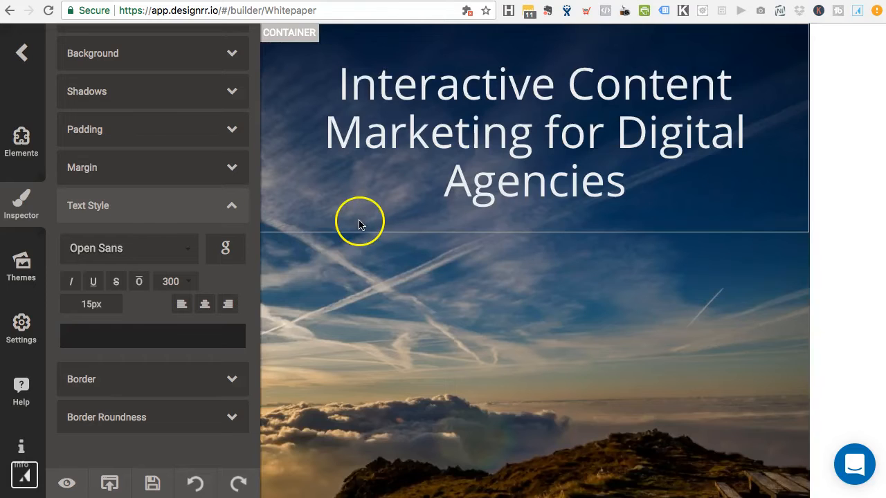
Step: Search online images for 'lake' and set the mountain lake photo as the cover background
{"action": "left_click", "coordinate": [331, 272]}
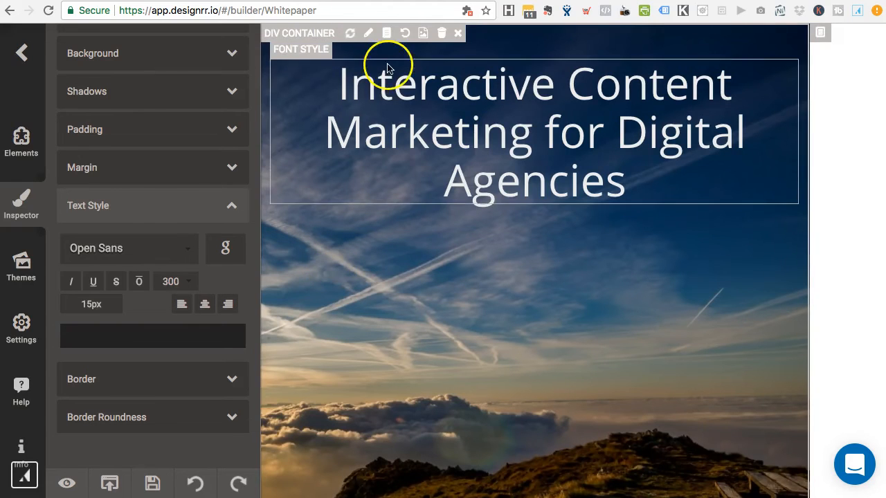
{"action": "left_click", "coordinate": [424, 36]}
{"action": "left_click", "coordinate": [254, 149]}
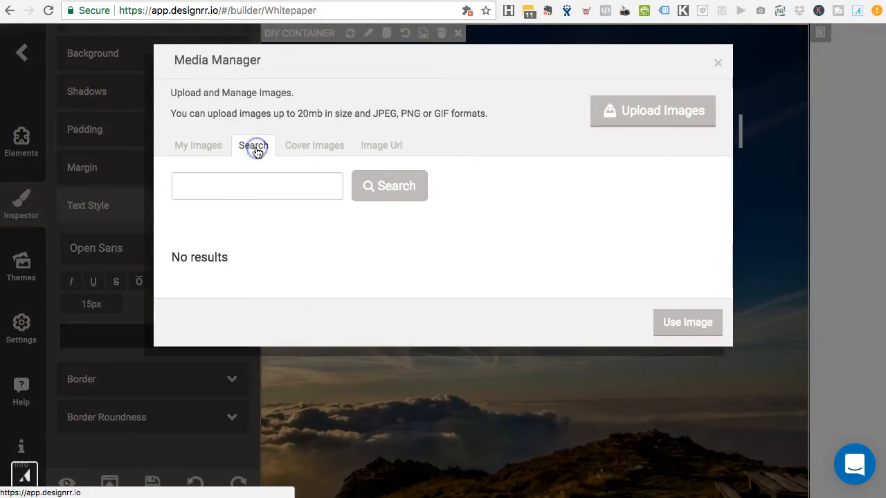
{"action": "left_click", "coordinate": [214, 193]}
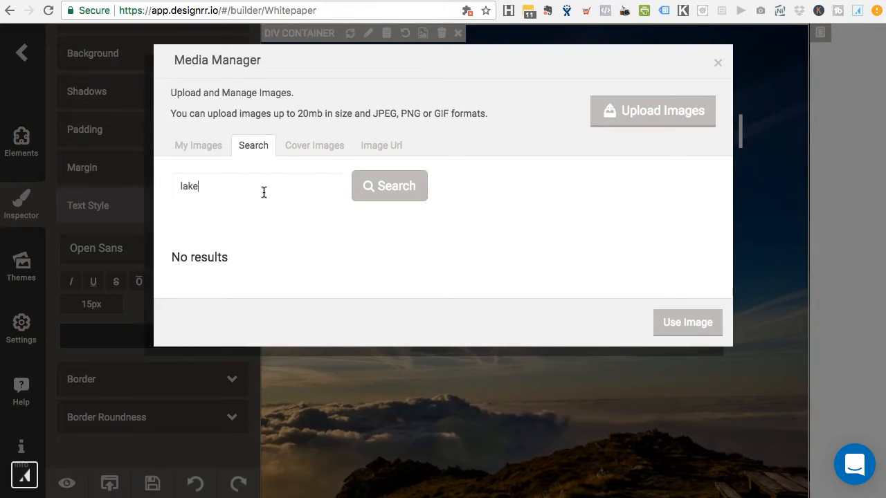
{"action": "left_click", "coordinate": [388, 197]}
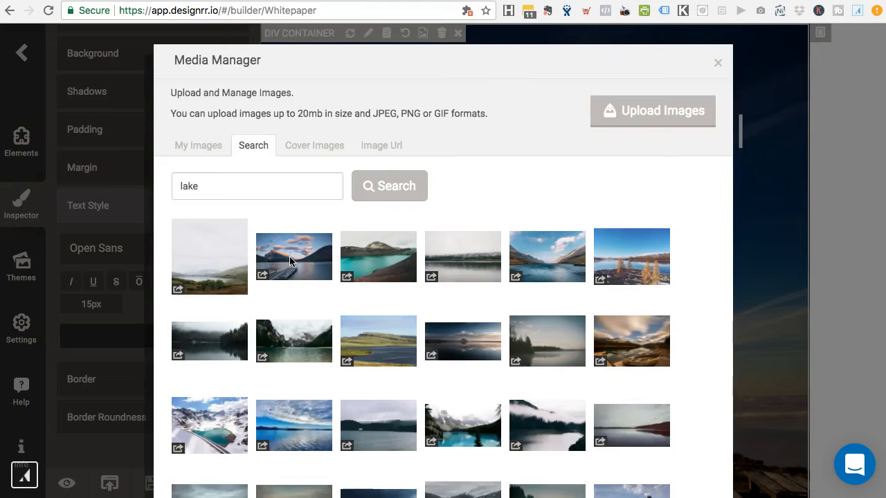
{"action": "left_click", "coordinate": [290, 261]}
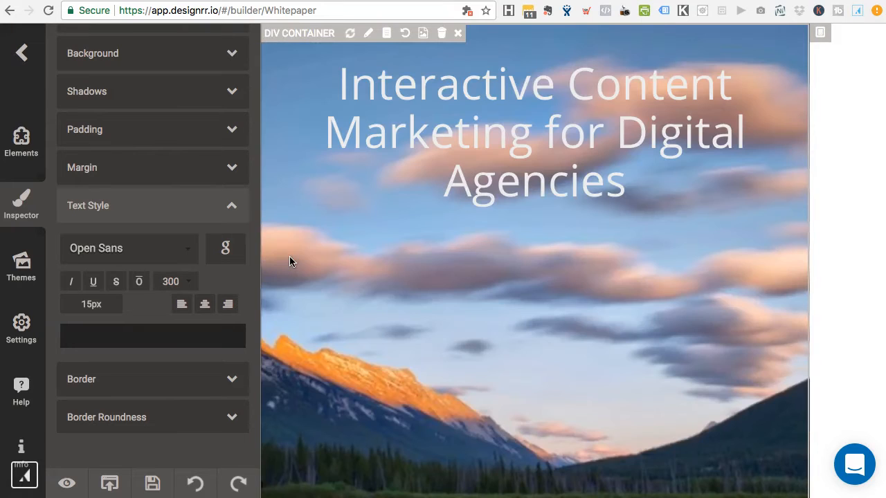
Step: Replace the cover's 'ebook author' placeholder with the author's full name and open export options
{"action": "scroll", "coordinate": [489, 223], "scroll_direction": "down", "scroll_amount": 10}
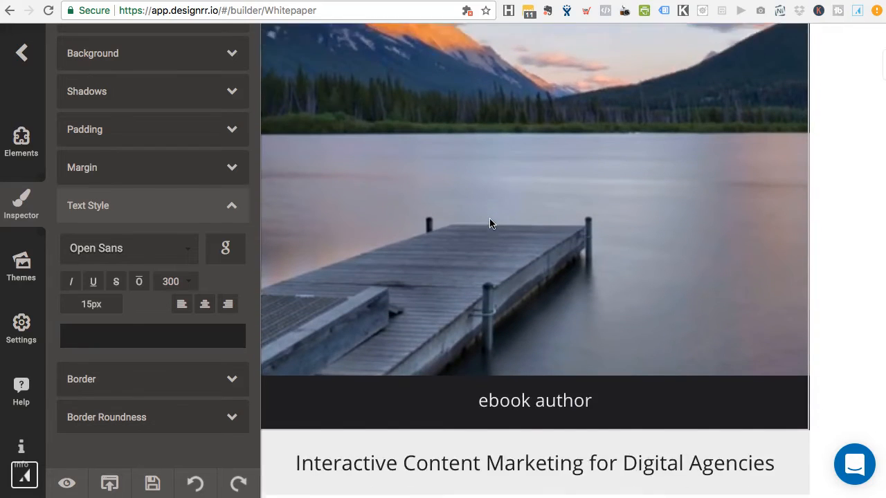
{"action": "scroll", "coordinate": [489, 223], "scroll_direction": "down", "scroll_amount": 2}
{"action": "left_click", "coordinate": [567, 337]}
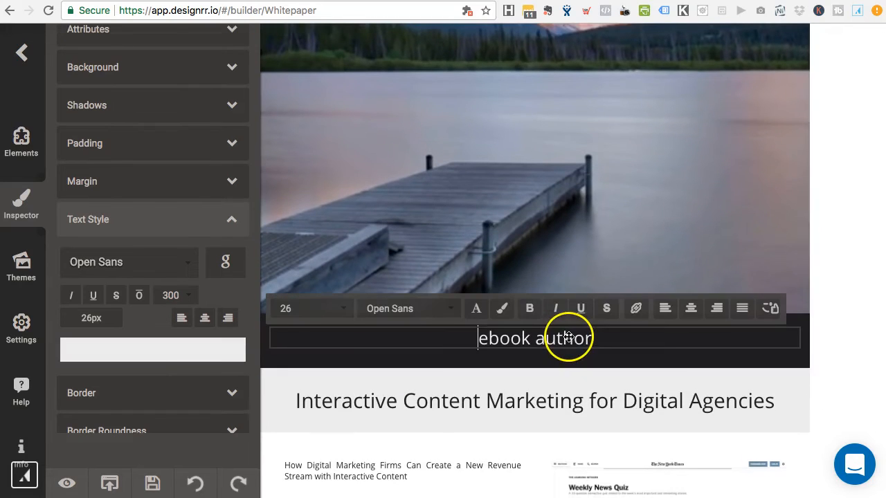
{"action": "double_click", "coordinate": [567, 337]}
{"action": "triple_click", "coordinate": [568, 337]}
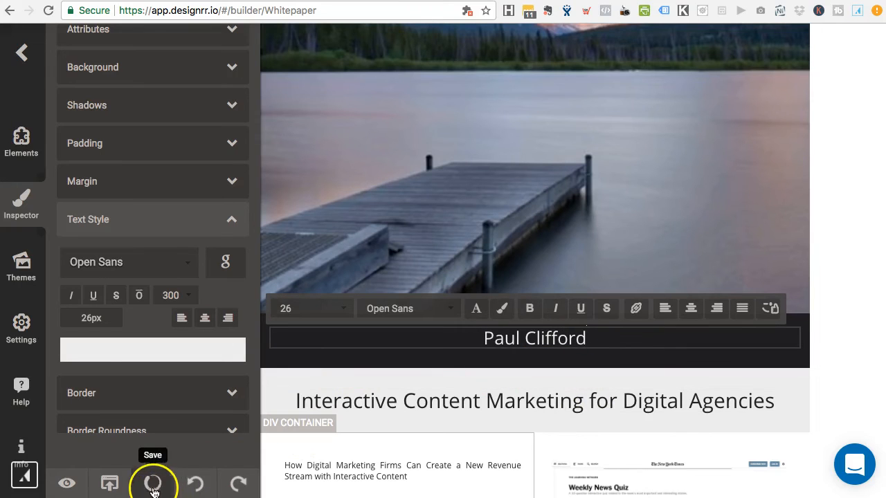
{"action": "left_click", "coordinate": [109, 483]}
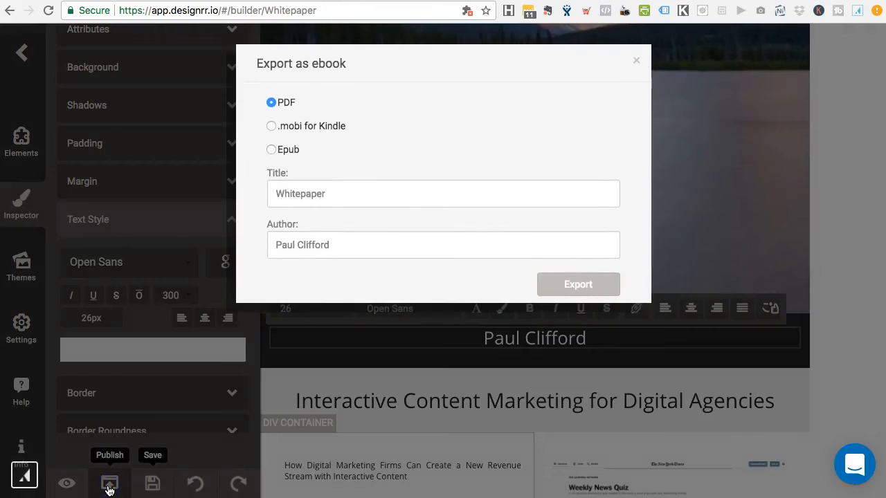
Step: Export the Whitepaper ebook as a PDF
{"action": "left_click", "coordinate": [575, 288]}
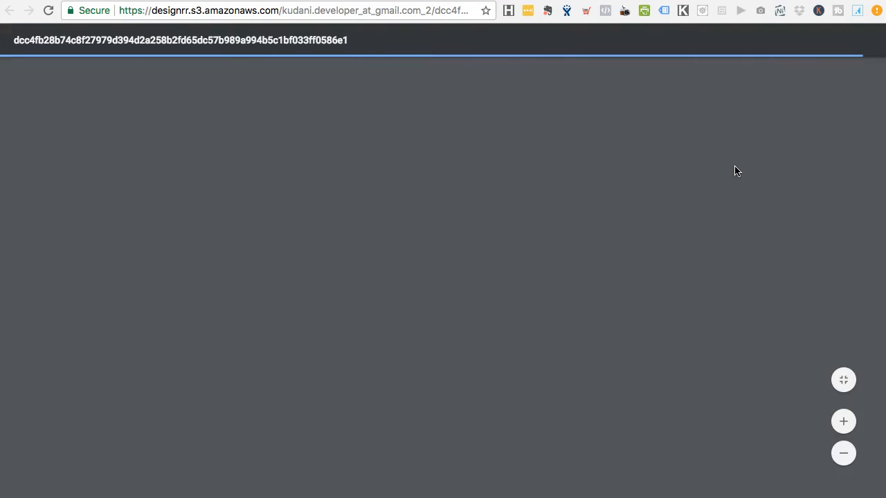
Step: Scroll the exported PDF from its lake cover to page 2 and back
{"action": "scroll", "coordinate": [433, 287], "scroll_direction": "down", "scroll_amount": 15}
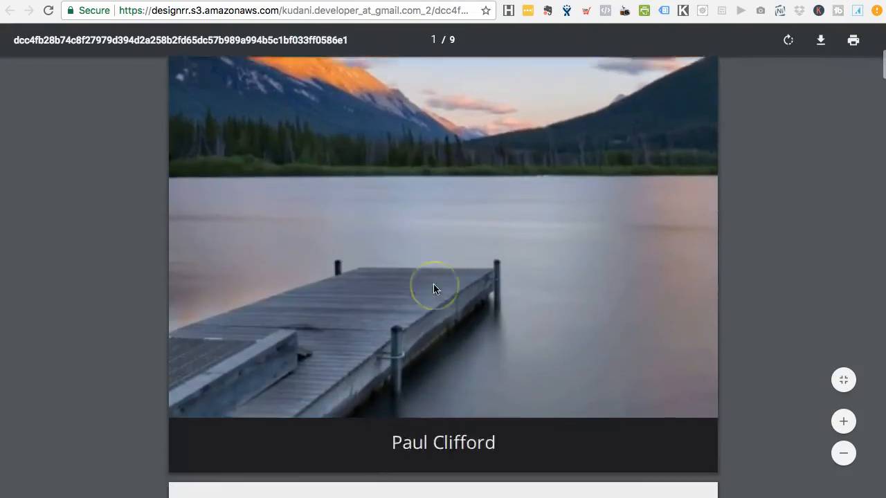
{"action": "scroll", "coordinate": [340, 395], "scroll_direction": "down", "scroll_amount": 2}
{"action": "scroll", "coordinate": [398, 324], "scroll_direction": "up", "scroll_amount": 12}
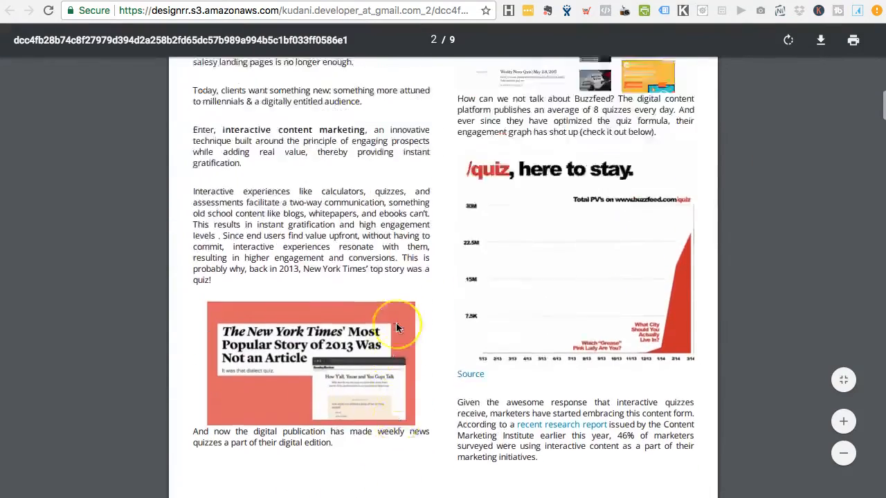
{"action": "scroll", "coordinate": [757, 98], "scroll_direction": "up", "scroll_amount": 5}
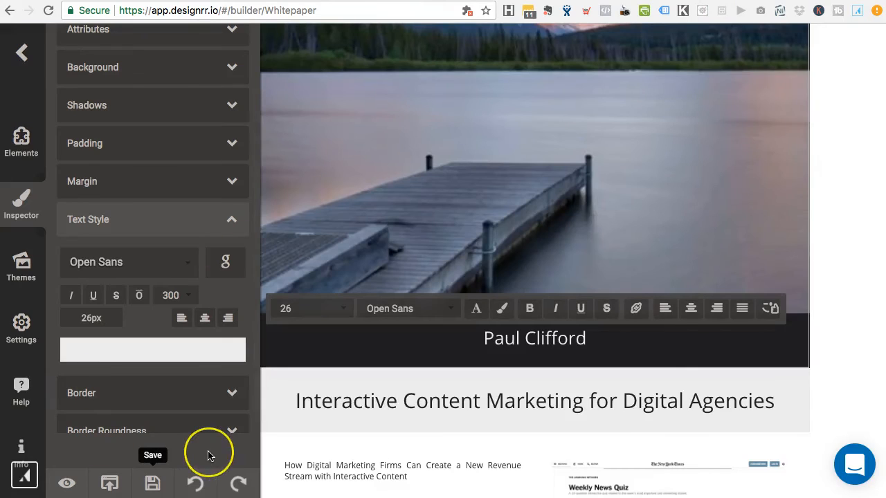
Step: From the dashboard, preview the Whitepaper's 3D cover as paperback and flat book, then close it
{"action": "left_click", "coordinate": [23, 55]}
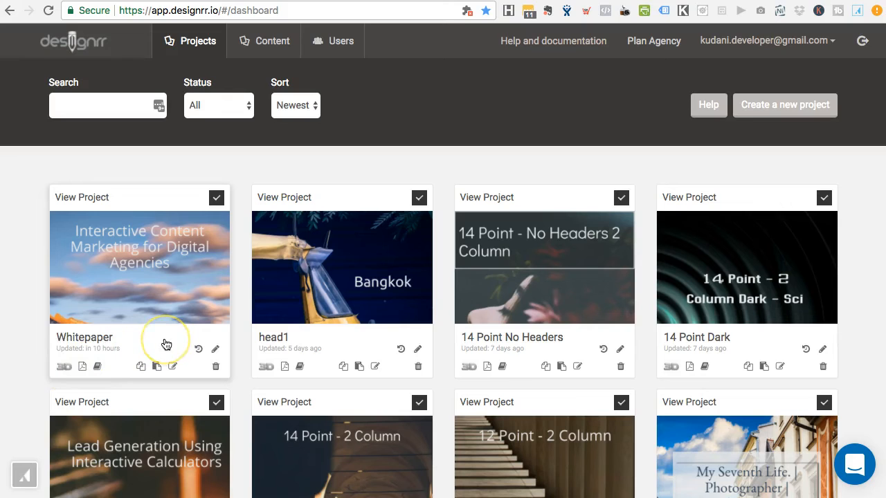
{"action": "left_click", "coordinate": [63, 368]}
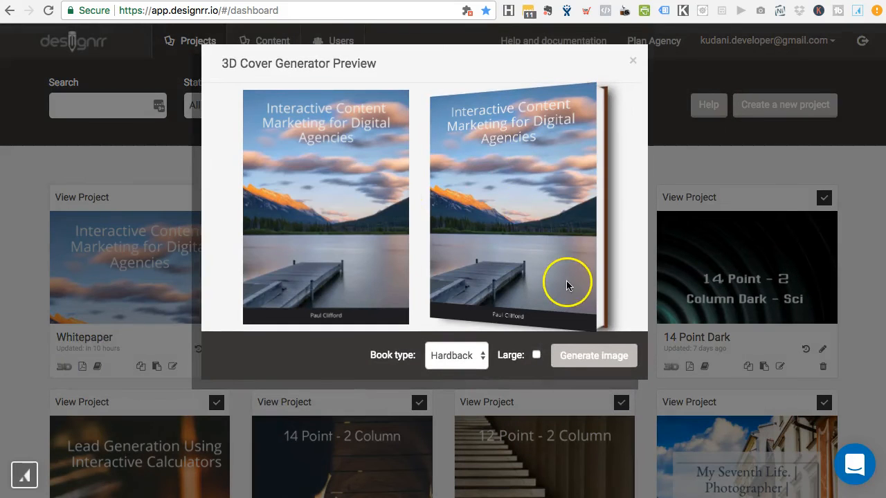
{"action": "left_click", "coordinate": [464, 356]}
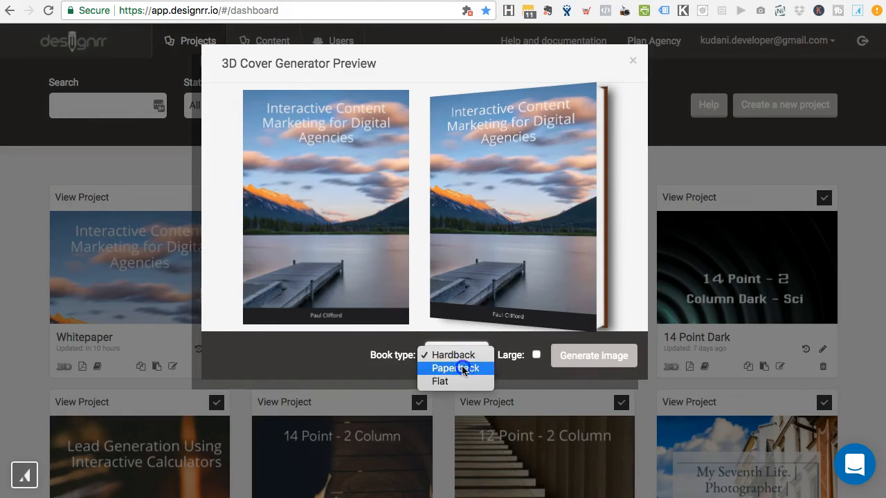
{"action": "left_click", "coordinate": [461, 368]}
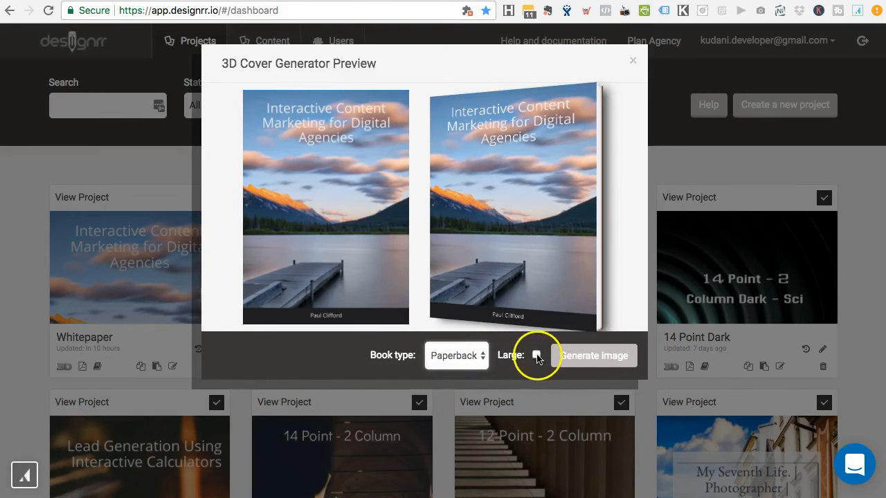
{"action": "left_click", "coordinate": [464, 359]}
{"action": "left_click", "coordinate": [464, 369]}
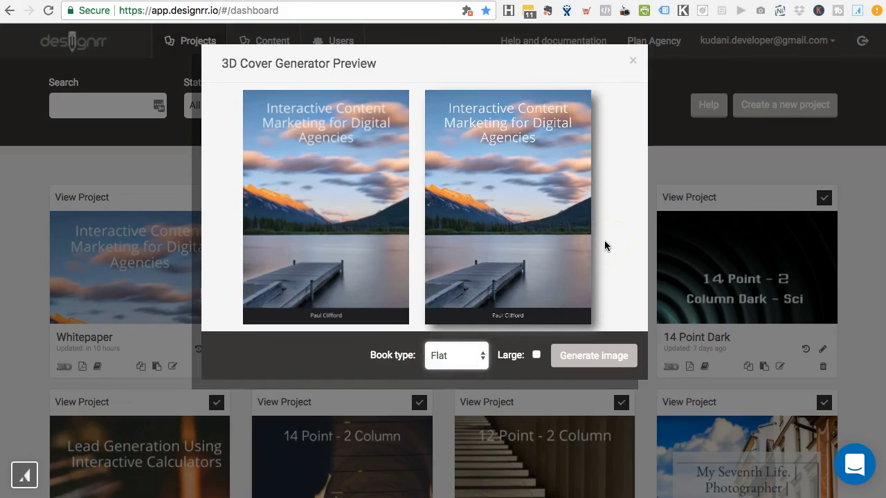
{"action": "left_click", "coordinate": [633, 66]}
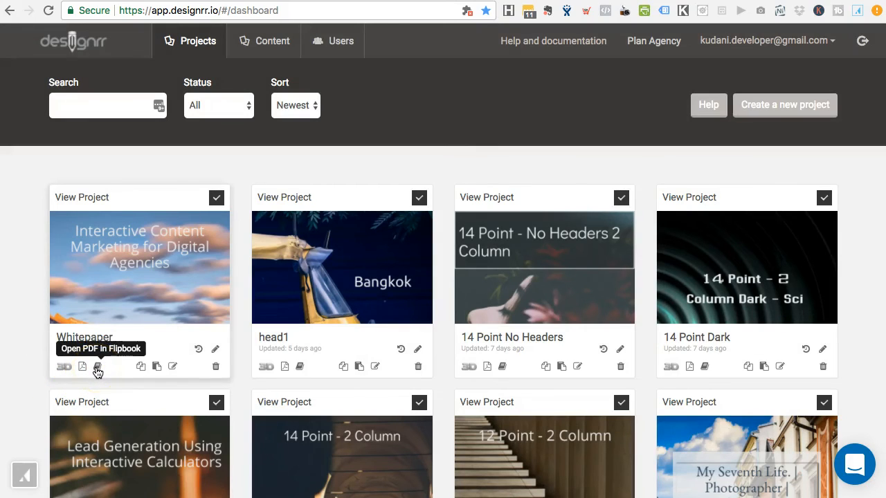
Step: Open the Whitepaper in Flipbook, flip forward to the last spread, then back two pages
{"action": "left_click", "coordinate": [98, 370]}
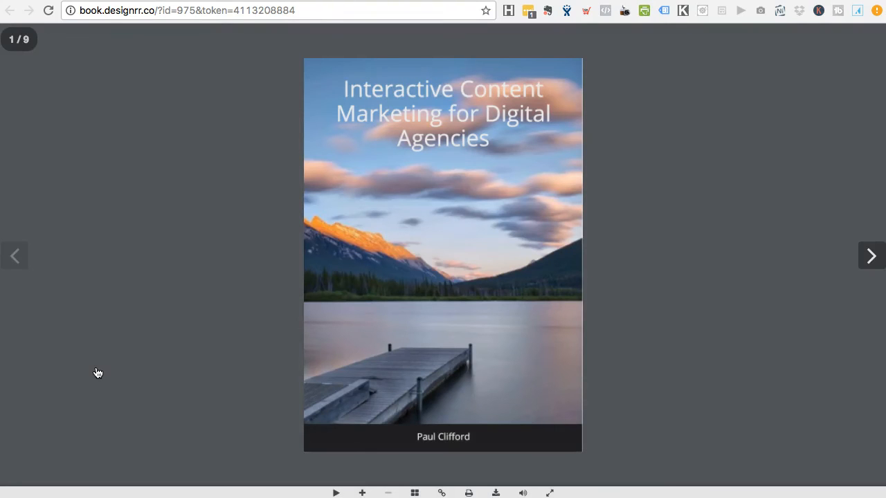
{"action": "left_click", "coordinate": [870, 258]}
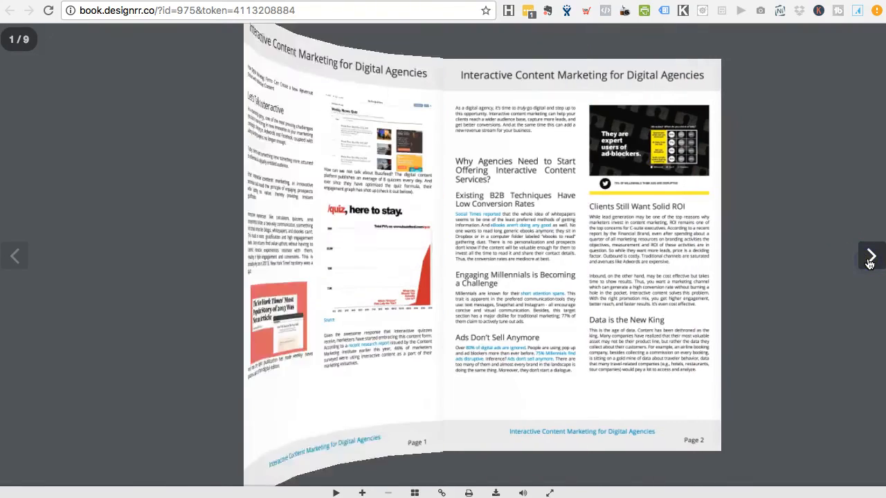
{"action": "left_click", "coordinate": [870, 259]}
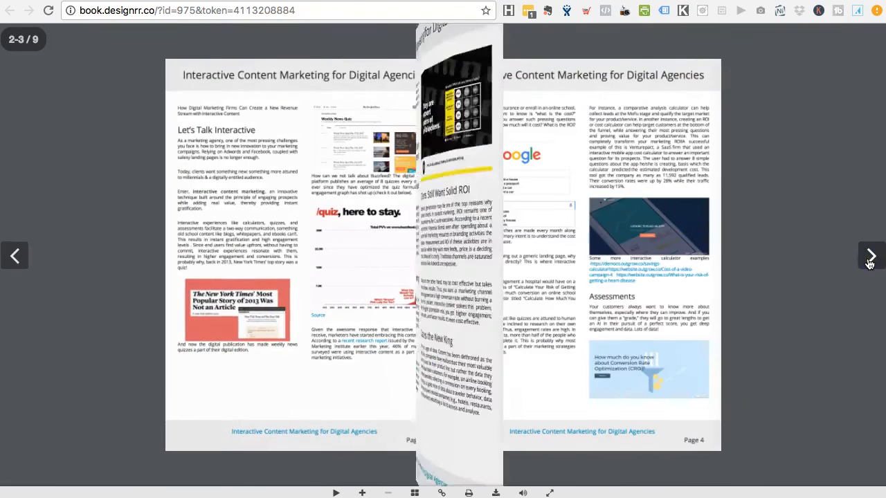
{"action": "left_click", "coordinate": [870, 259]}
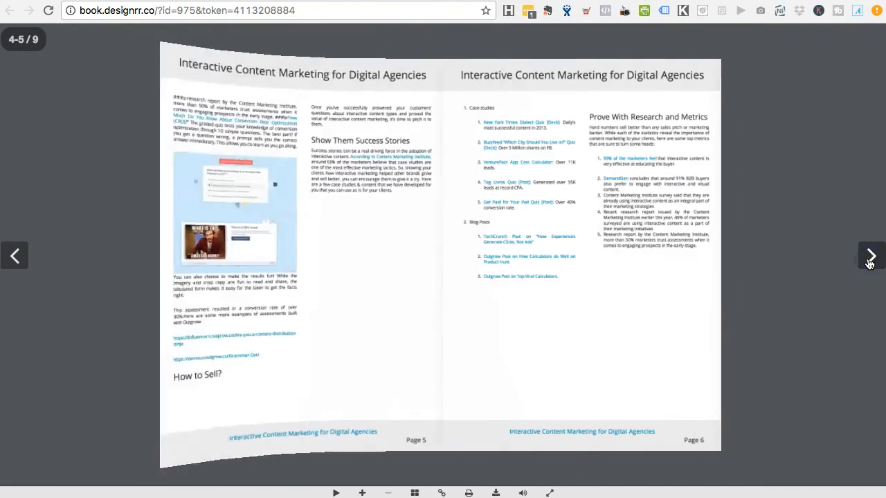
{"action": "left_click", "coordinate": [870, 259]}
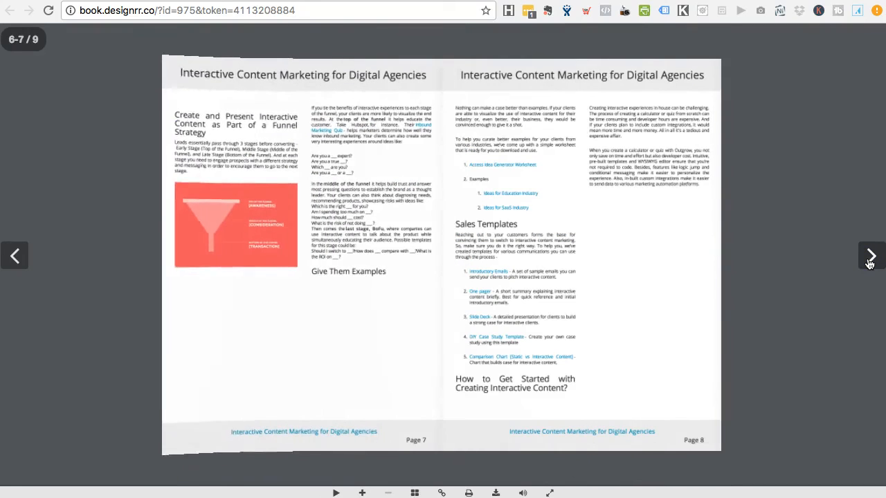
{"action": "left_click", "coordinate": [870, 260]}
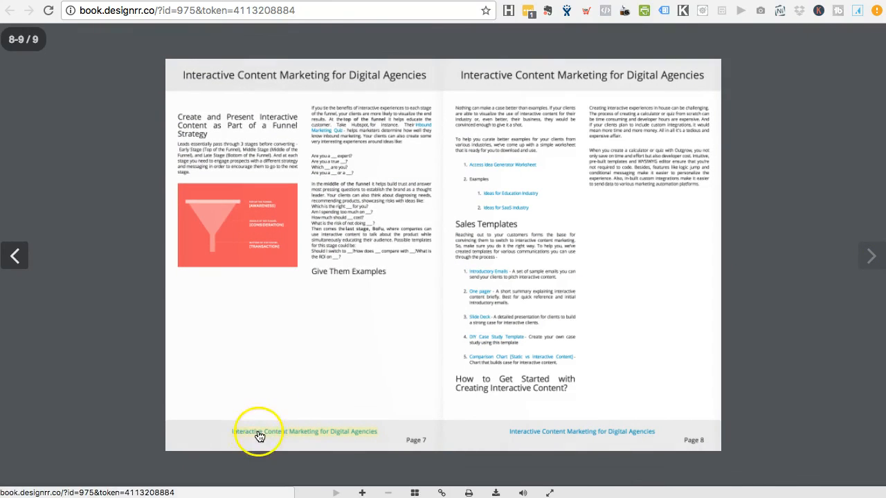
{"action": "left_click", "coordinate": [19, 260]}
{"action": "left_click", "coordinate": [19, 260]}
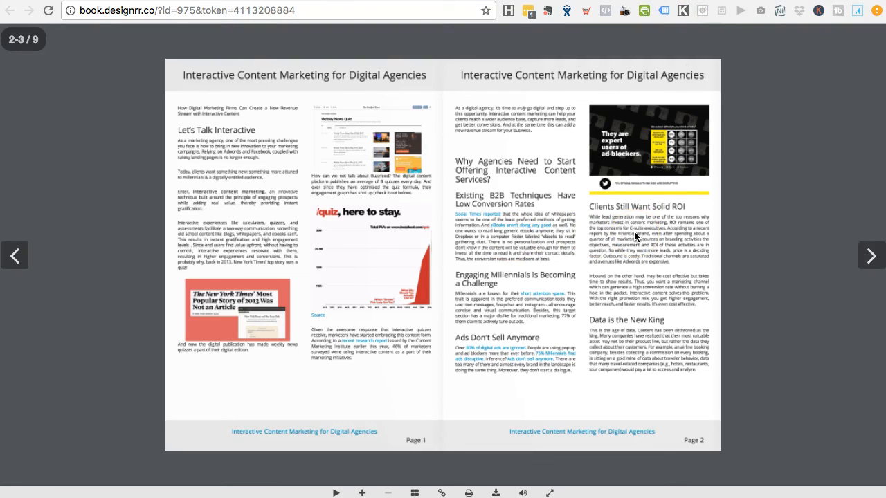
{"action": "left_click", "coordinate": [115, 465]}
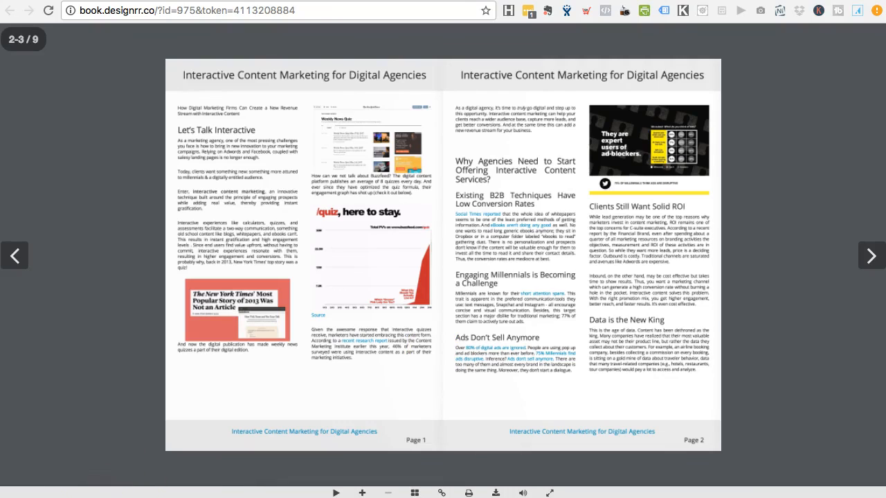